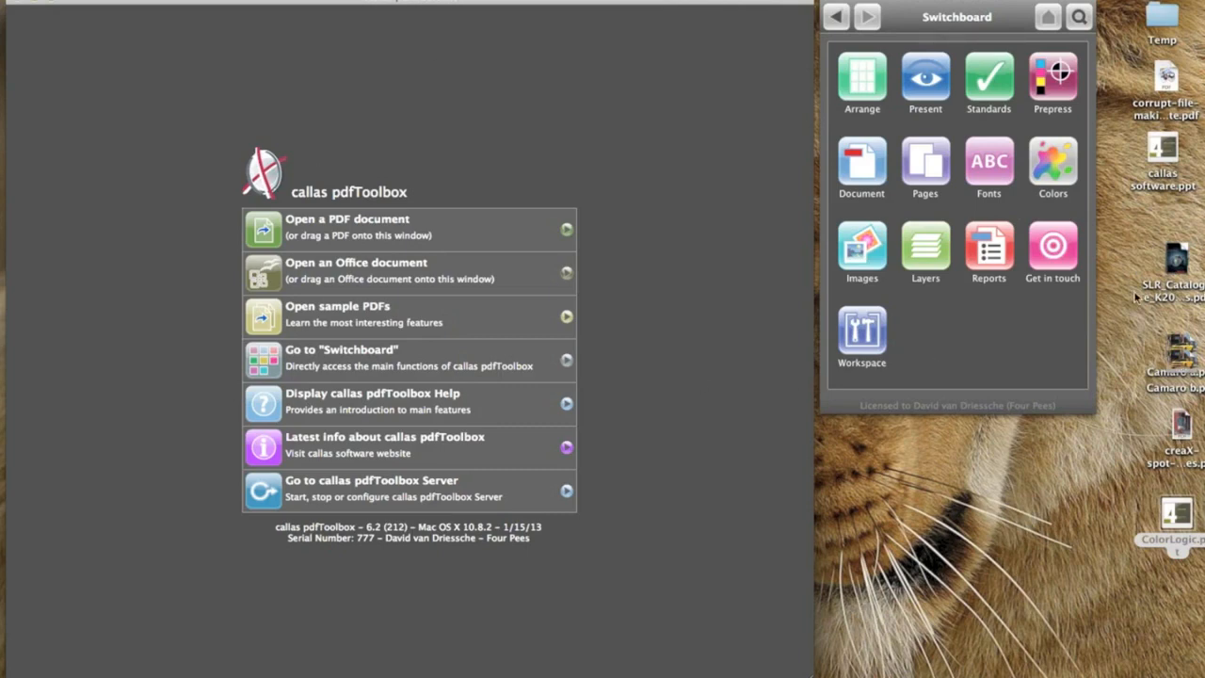
Open creaX-spot-12704-Shoes.pdf from the desktop and bring up the Arrange actions of the Switchboard.
{"action": "left_click_drag", "start_coordinate": [1183, 422], "coordinate": [508, 68]}
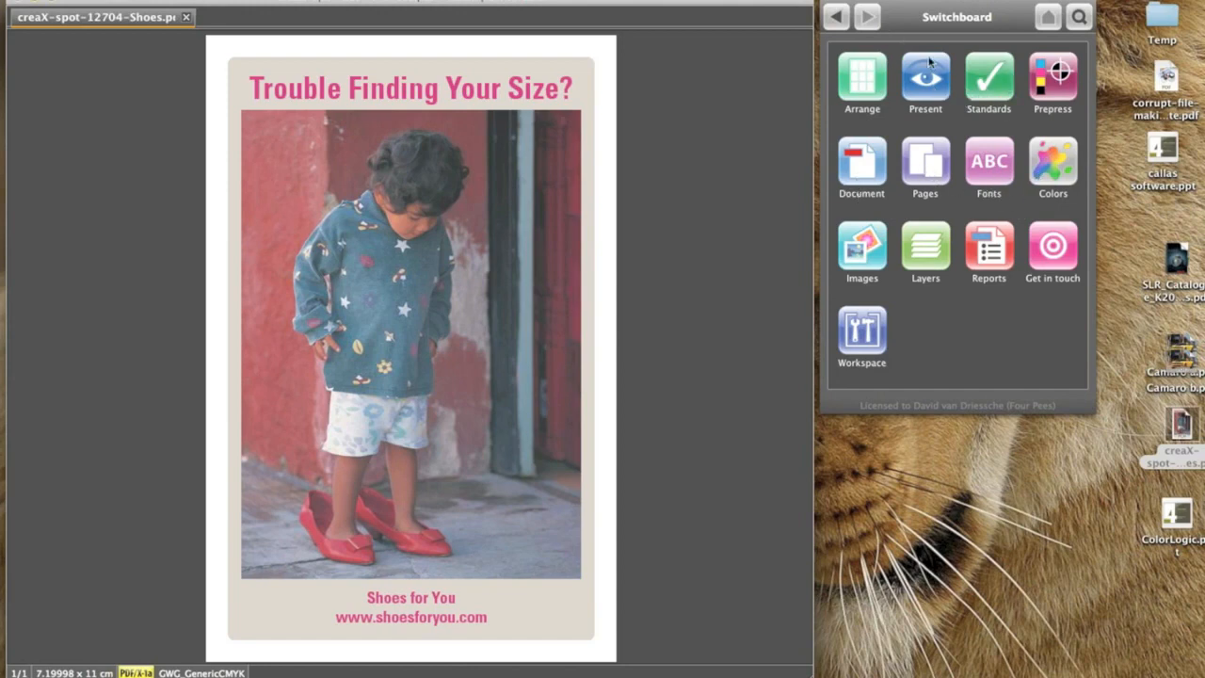
{"action": "left_click", "coordinate": [882, 97]}
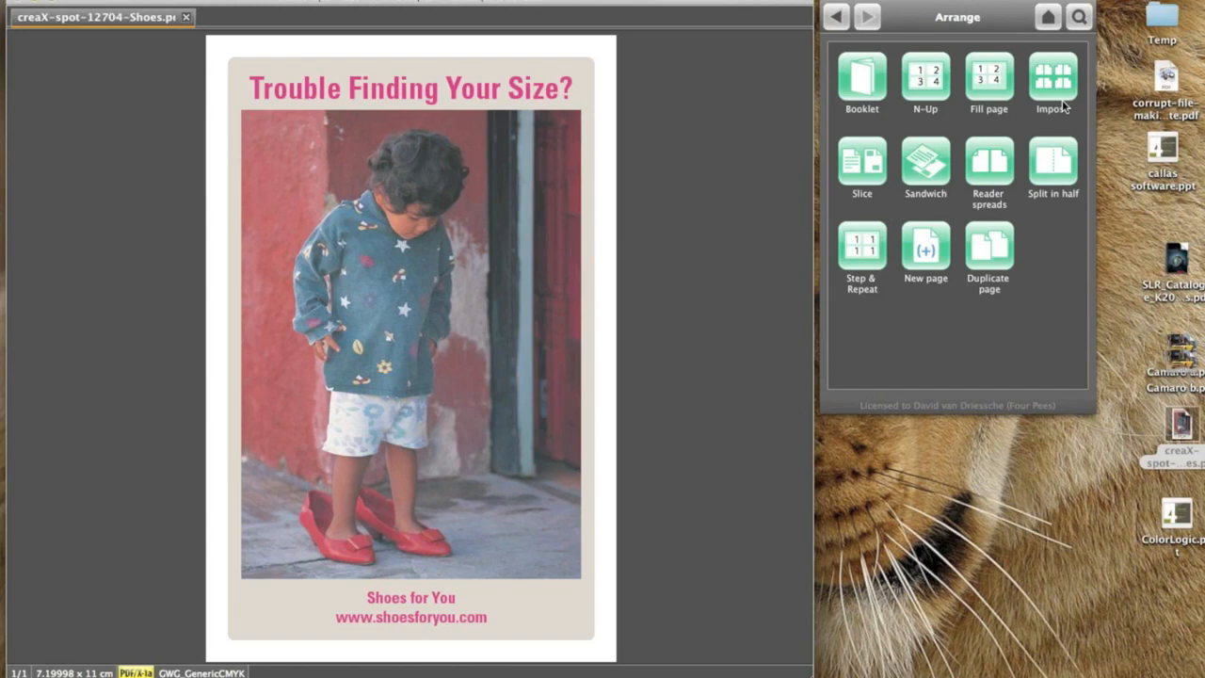
Close the shoes PDF, then open the SLR_Catalogue_K20D PDF from the desktop and check its first pages.
{"action": "left_click", "coordinate": [186, 18]}
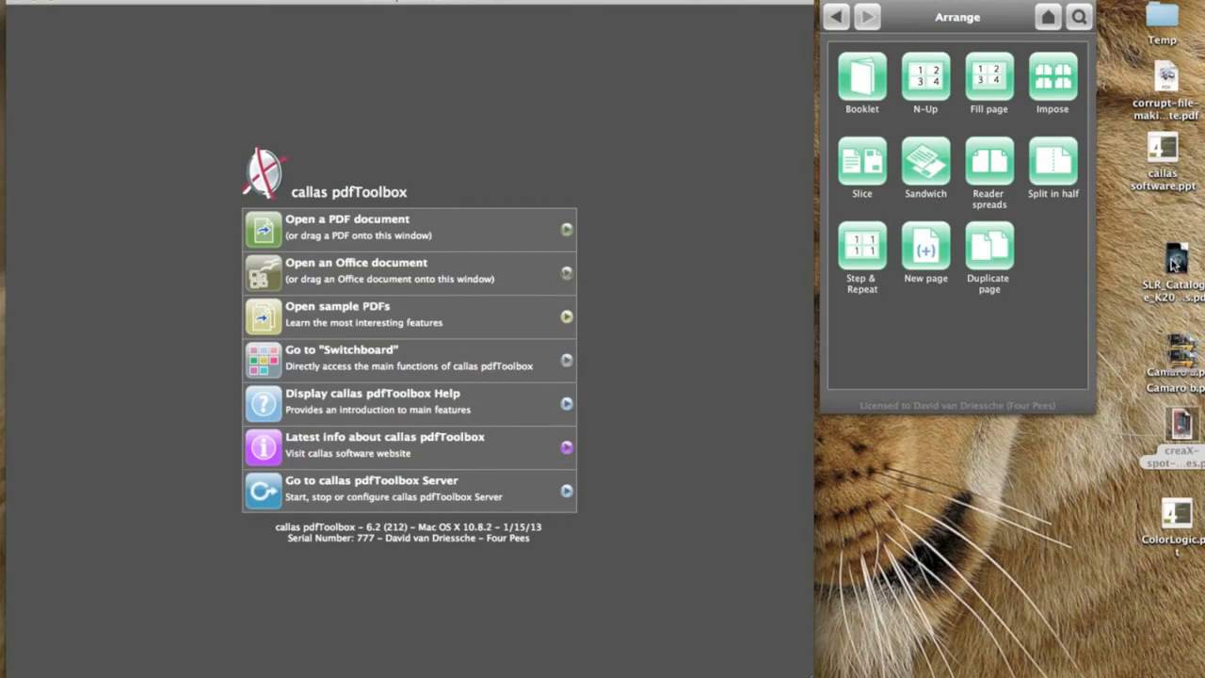
{"action": "left_click_drag", "start_coordinate": [1176, 263], "coordinate": [536, 140]}
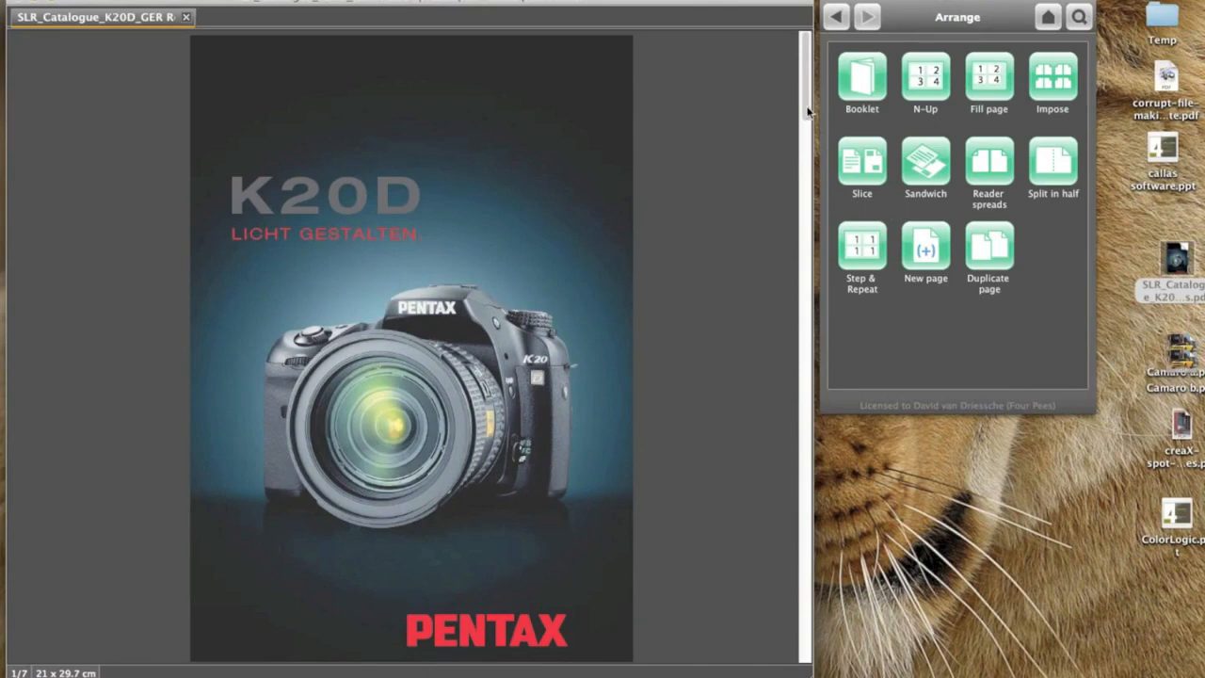
{"action": "left_click", "coordinate": [802, 197]}
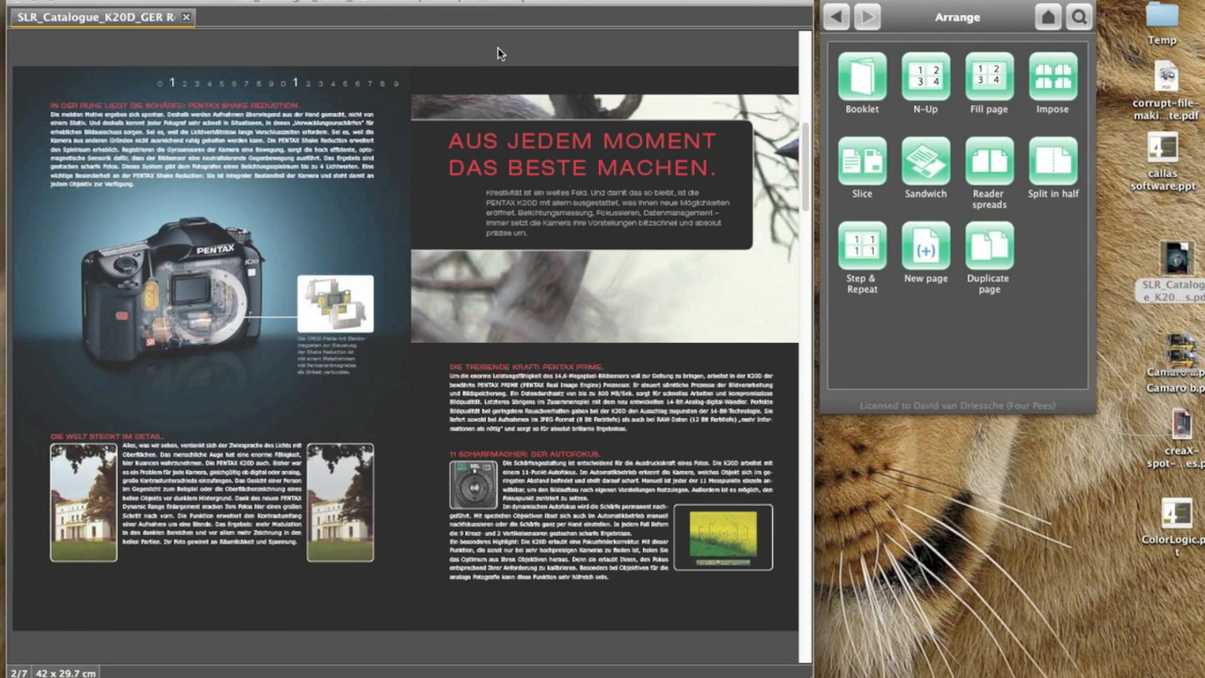
{"action": "left_click", "coordinate": [807, 66]}
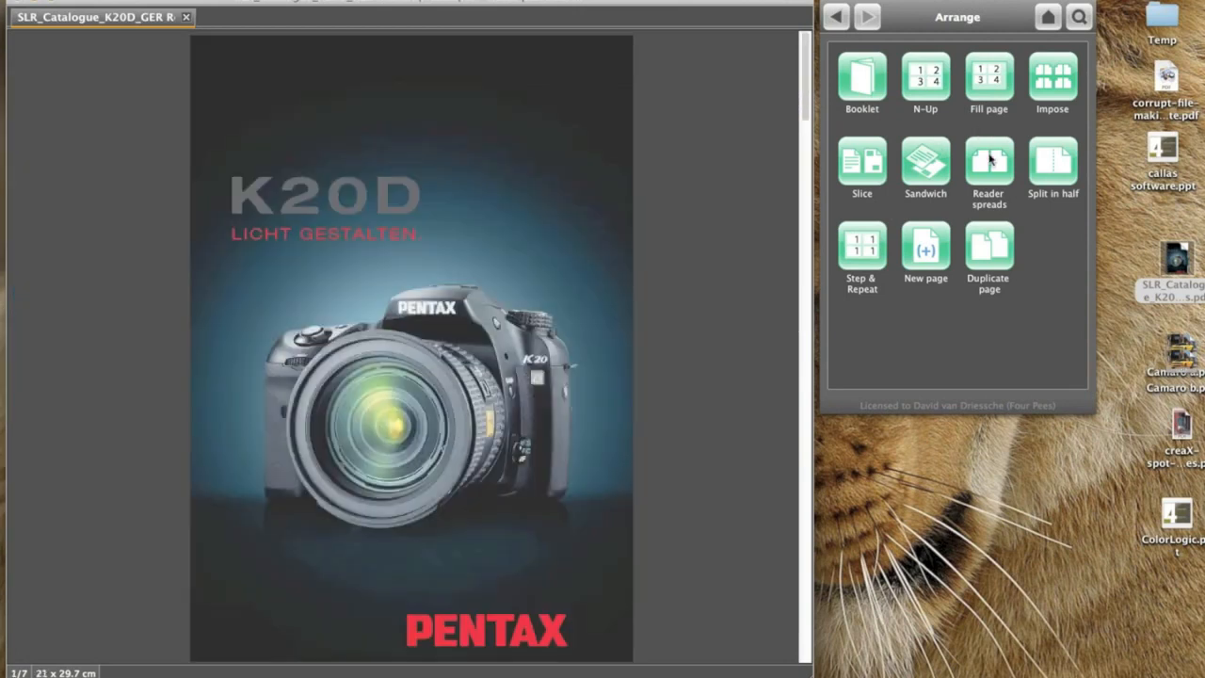
Split the catalogue's double pages into single pages with the Split in half action.
{"action": "left_click", "coordinate": [1061, 183]}
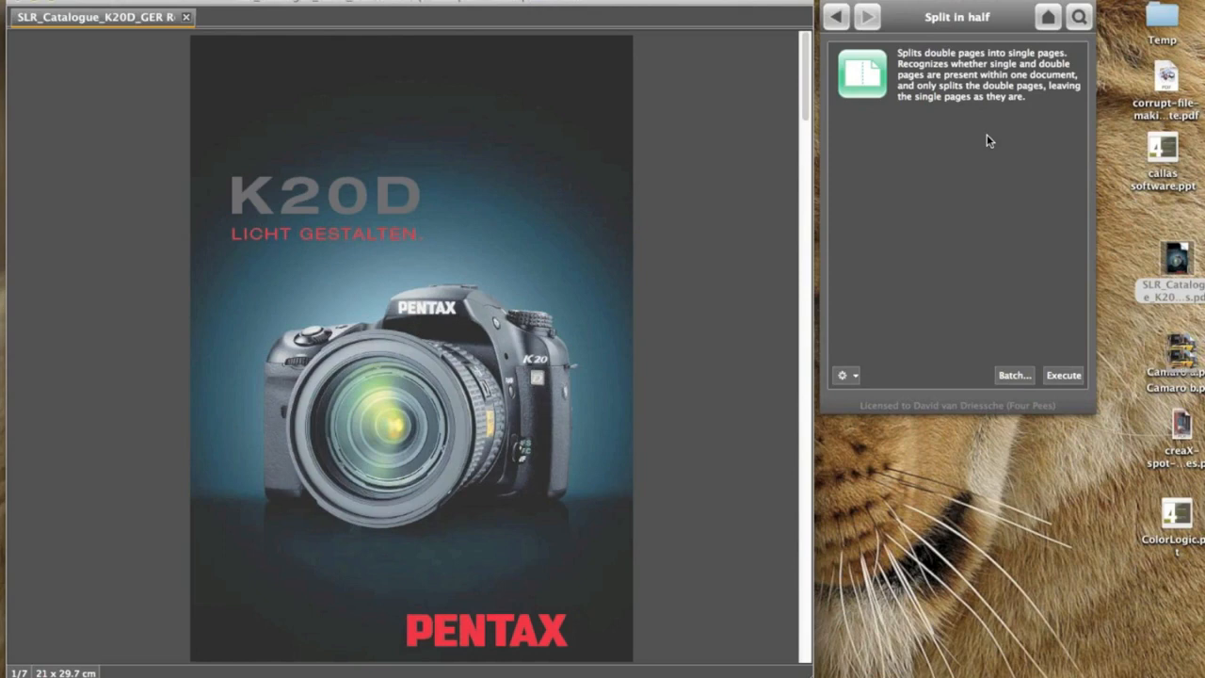
{"action": "left_click", "coordinate": [1067, 379]}
{"action": "left_click", "coordinate": [1013, 374]}
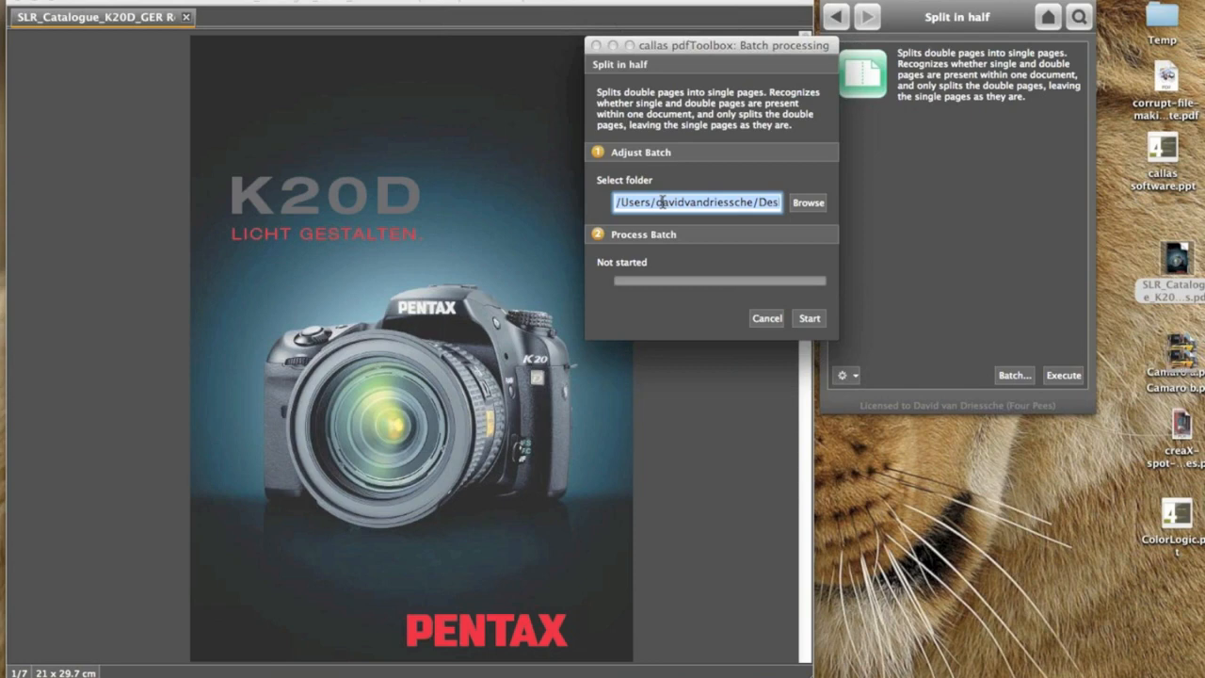
{"action": "left_click", "coordinate": [767, 321]}
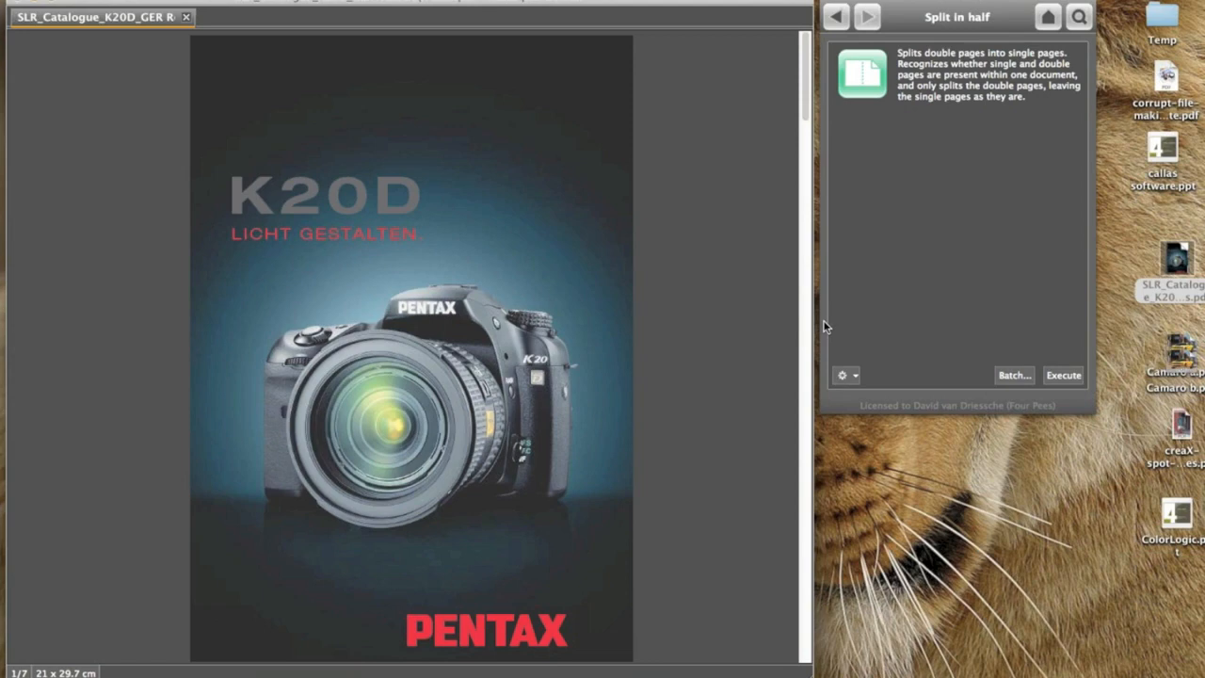
{"action": "left_click", "coordinate": [1078, 376]}
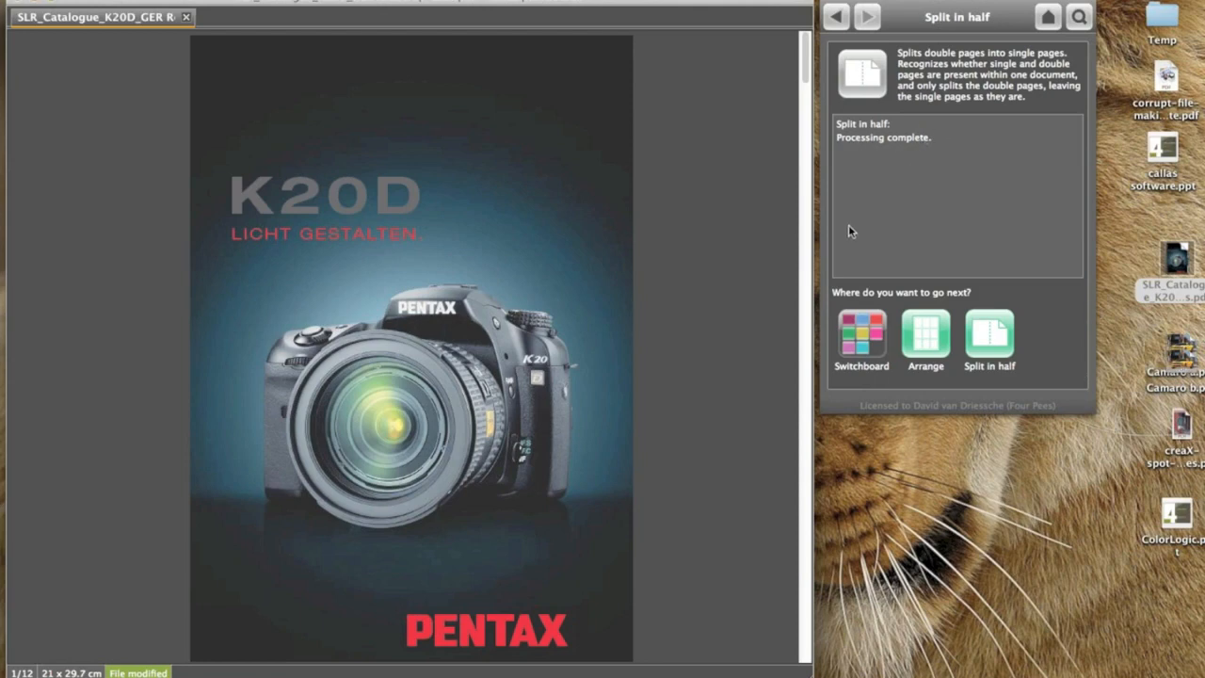
Page through the split catalogue to examine its single pages and return to the cover.
{"action": "scroll", "coordinate": [801, 244], "scroll_direction": "down", "scroll_amount": 3}
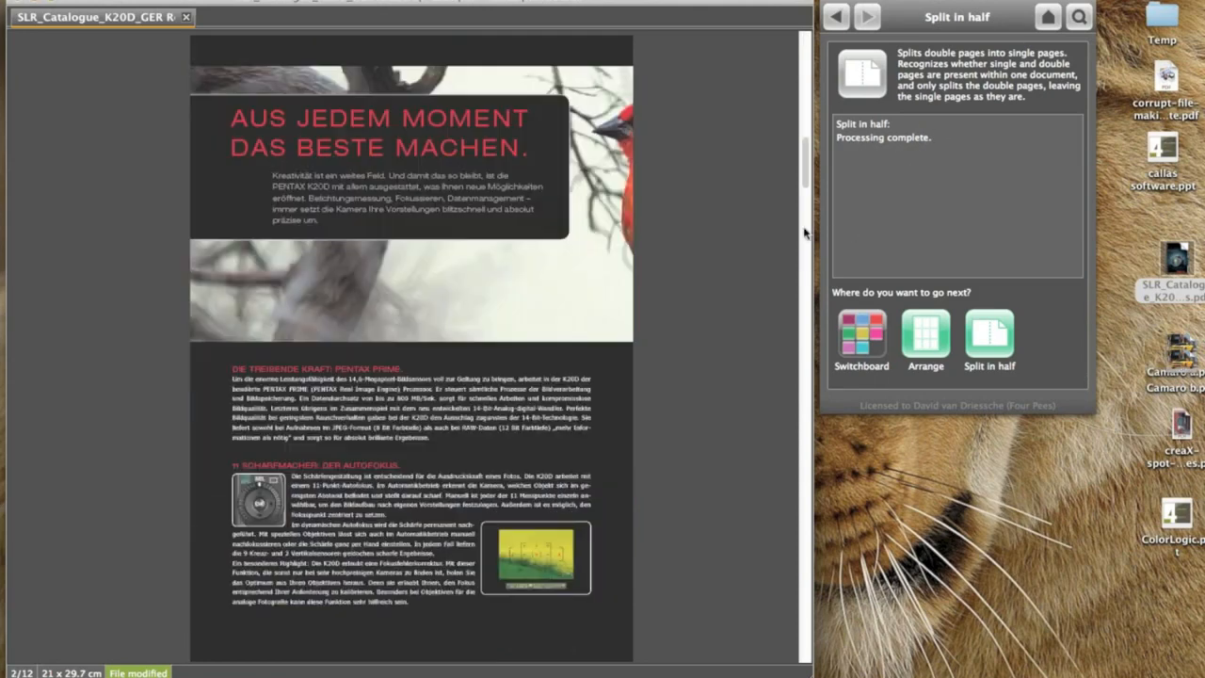
{"action": "scroll", "coordinate": [799, 295], "scroll_direction": "down", "scroll_amount": 2}
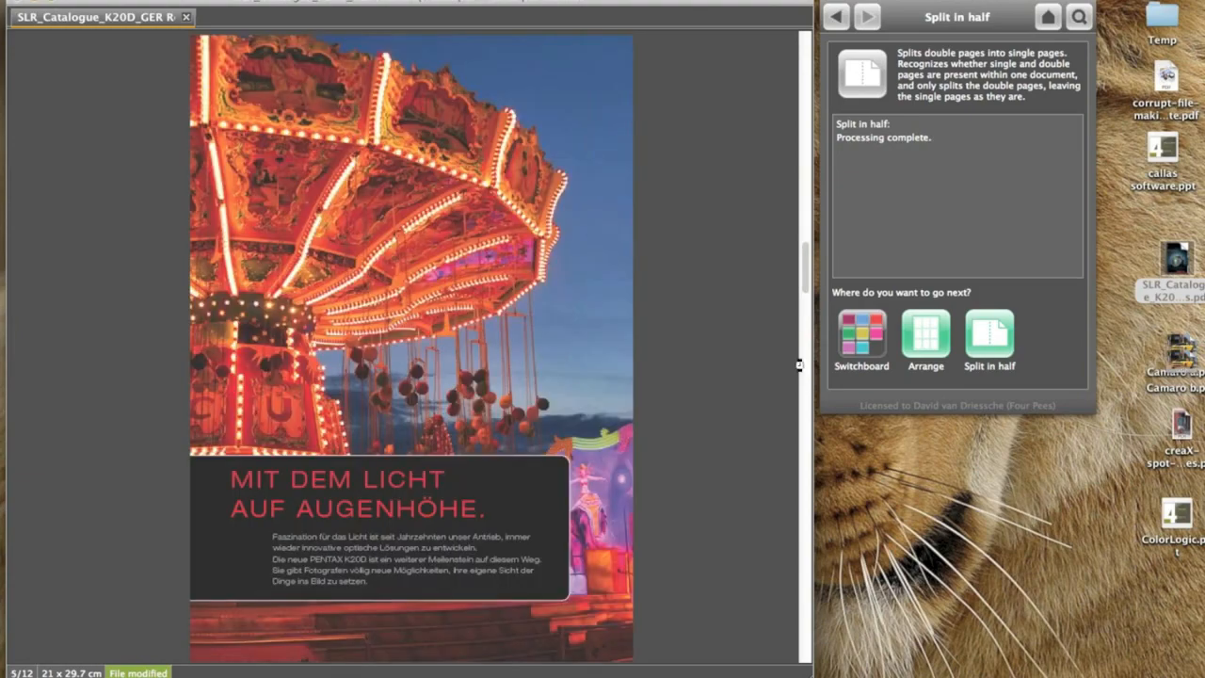
{"action": "scroll", "coordinate": [805, 485], "scroll_direction": "down", "scroll_amount": 1}
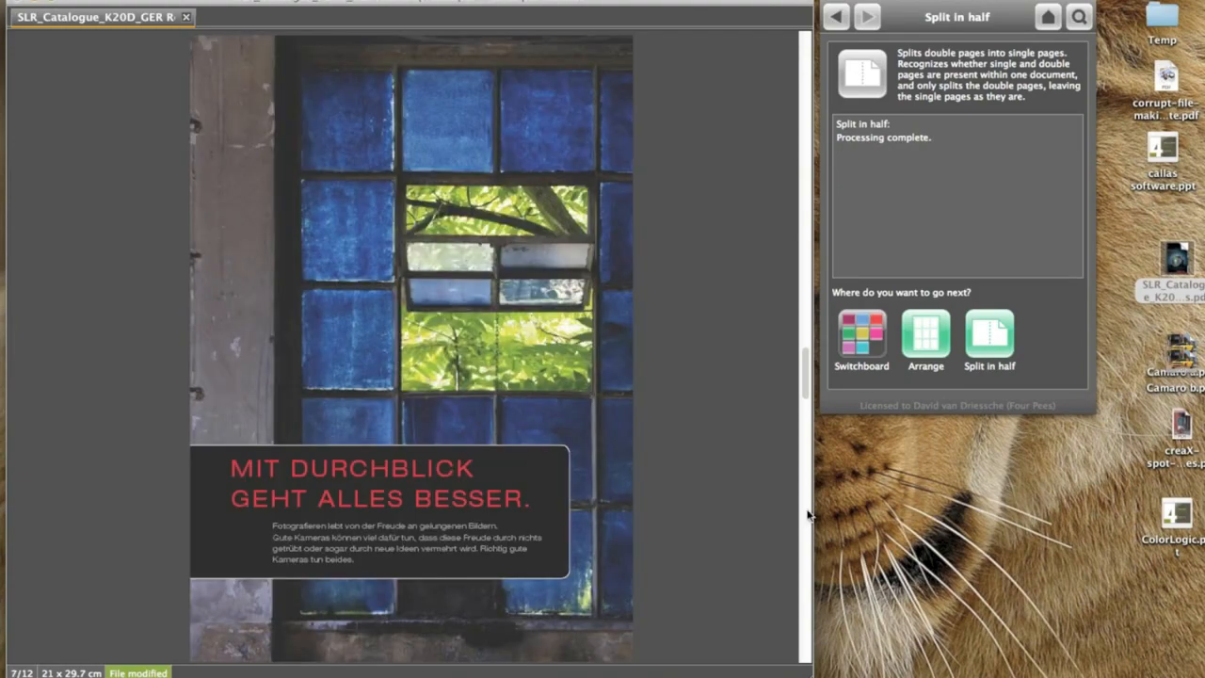
{"action": "scroll", "coordinate": [807, 513], "scroll_direction": "down", "scroll_amount": 1}
{"action": "left_click_drag", "start_coordinate": [808, 414], "coordinate": [808, 56]}
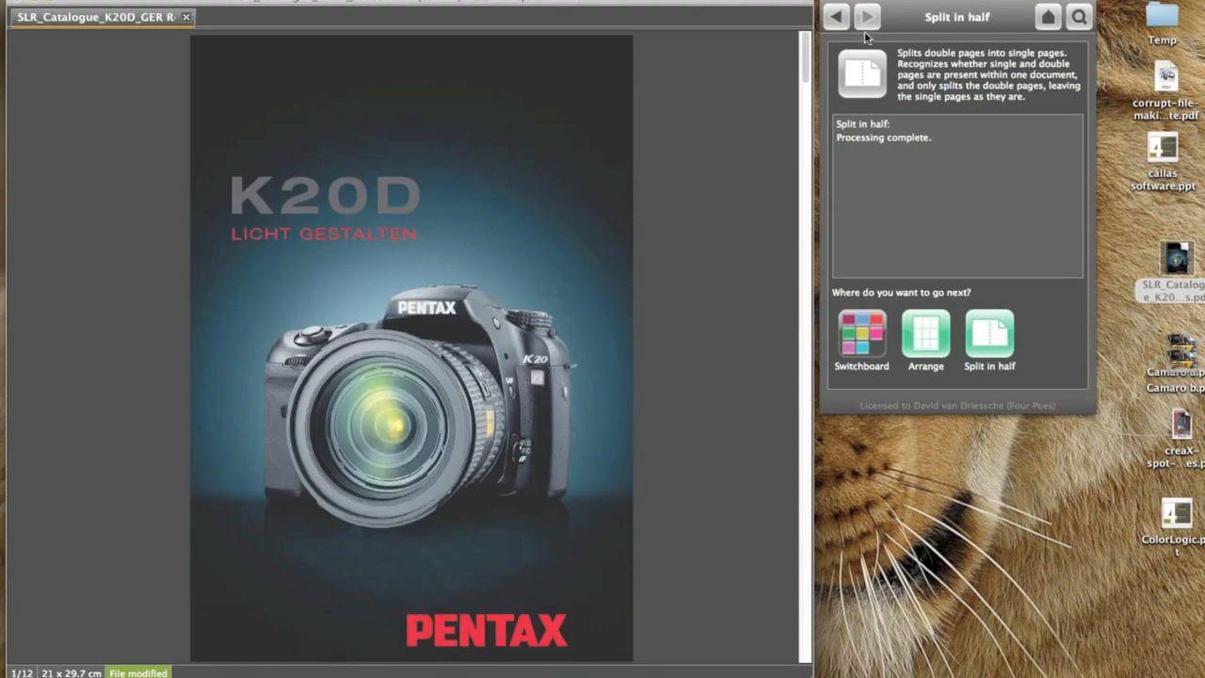
Arrange the catalogue's single pages as a booklet for double-sided printing, keeping the sheet size at Minimal size.
{"action": "left_click", "coordinate": [837, 17]}
{"action": "left_click", "coordinate": [837, 17]}
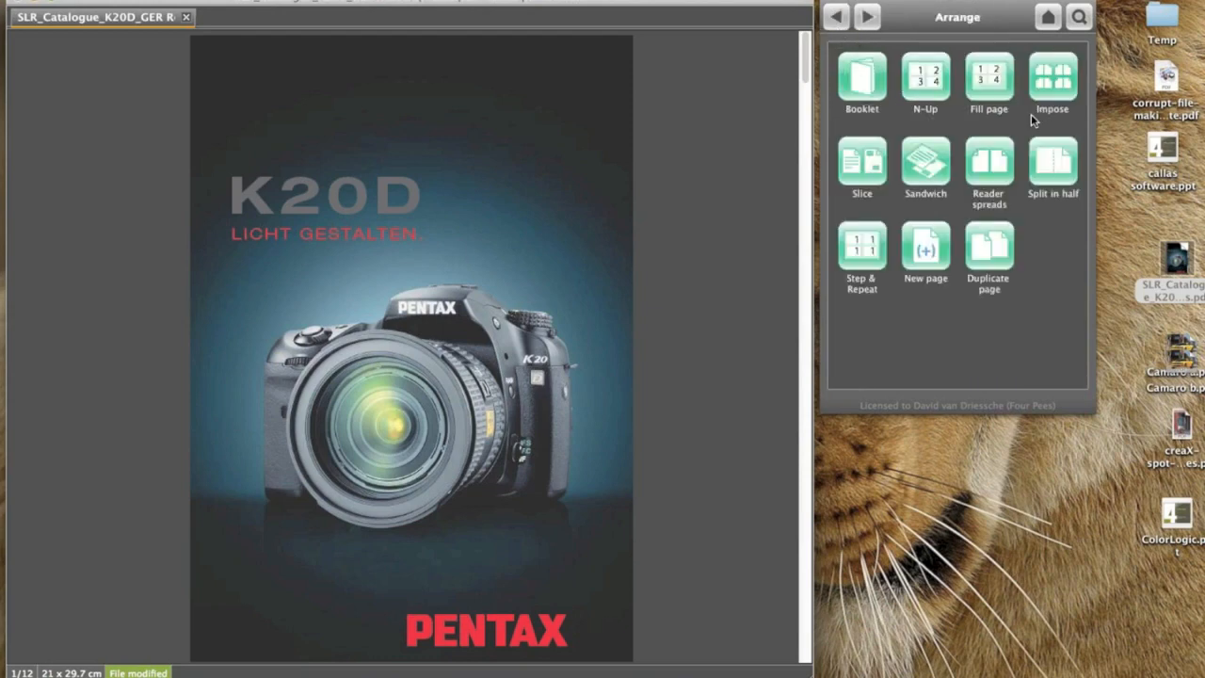
{"action": "left_click", "coordinate": [876, 98]}
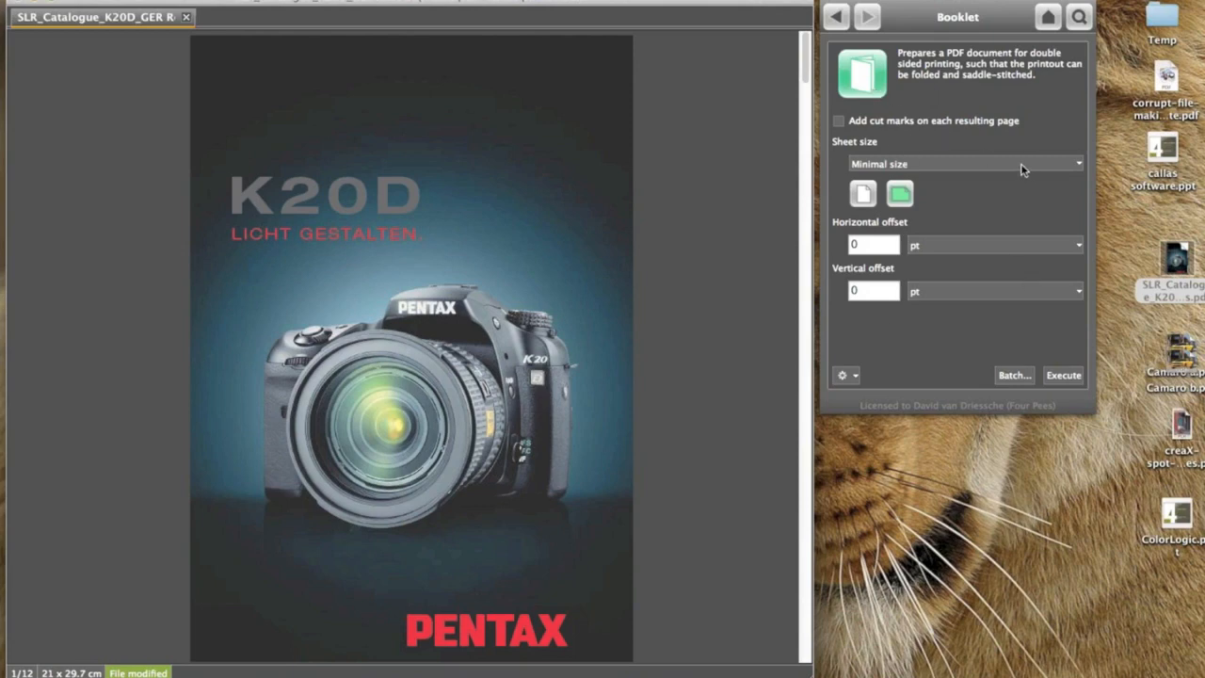
{"action": "left_click", "coordinate": [1076, 165]}
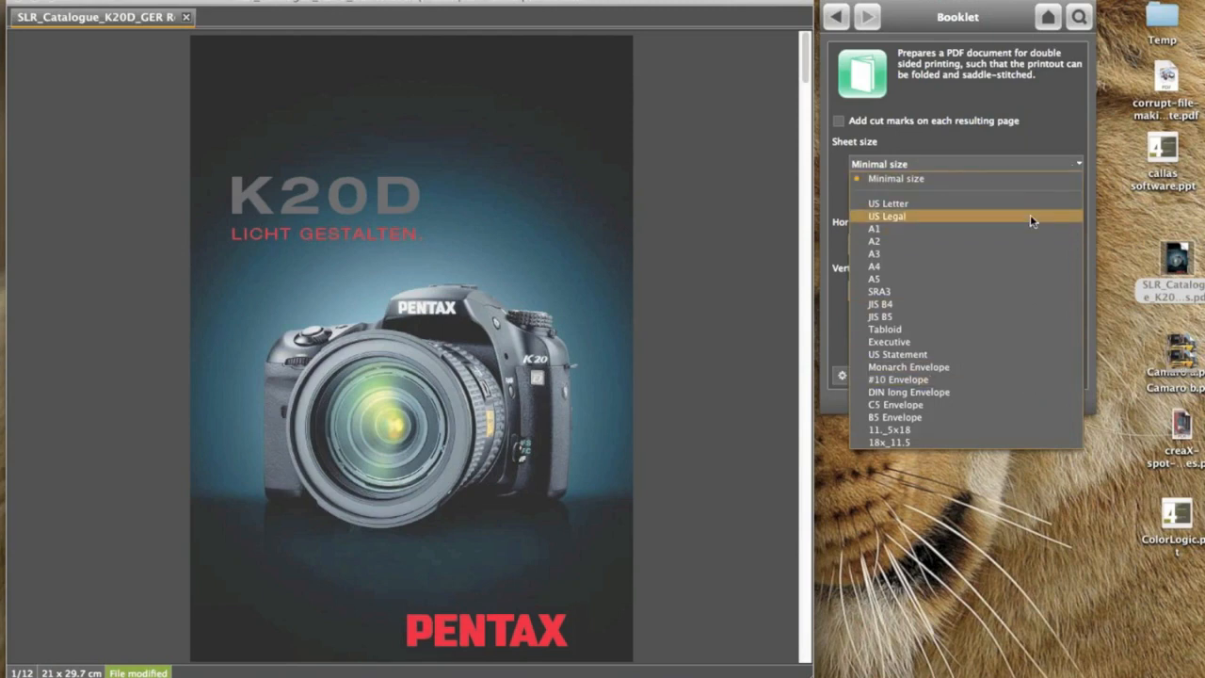
{"action": "left_click", "coordinate": [1015, 150]}
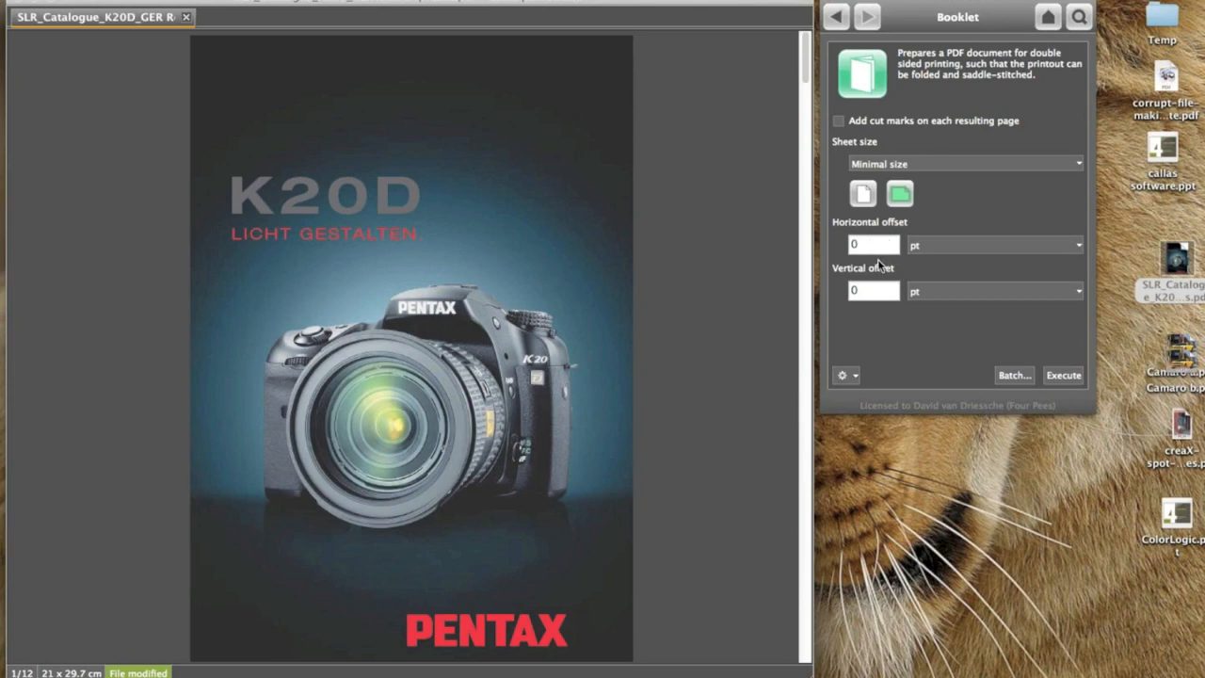
{"action": "left_click", "coordinate": [1065, 375]}
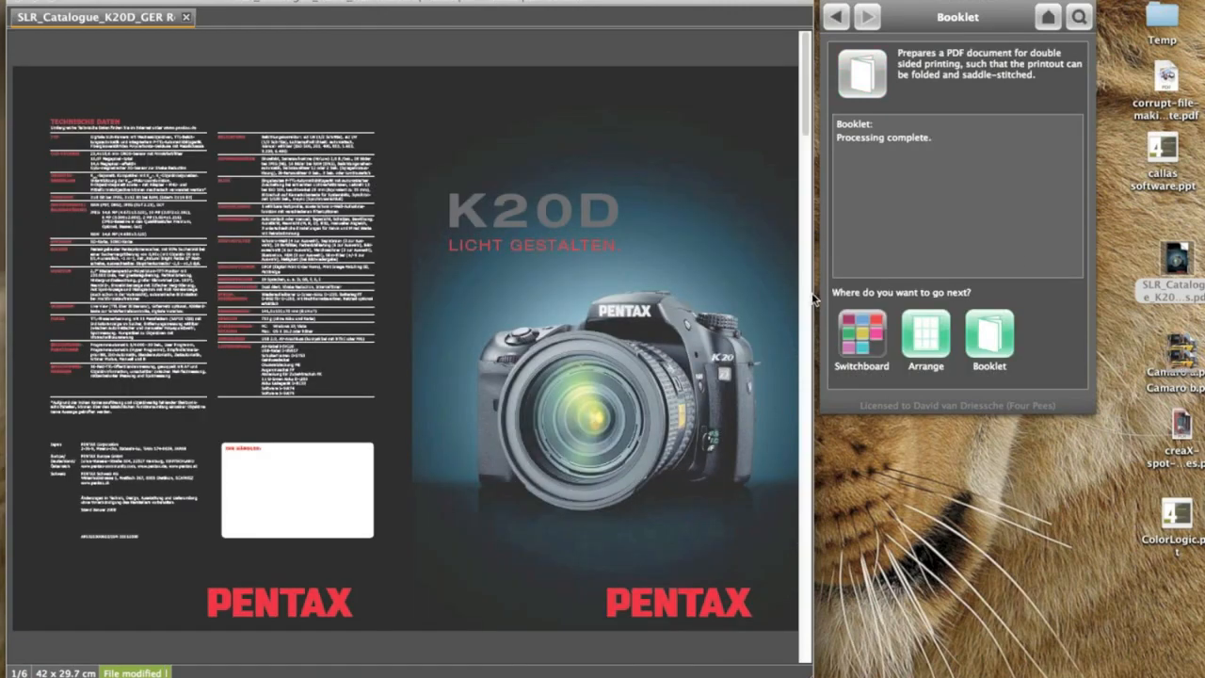
Page through the booklet to examine how the pages are paired and return to the first sheet.
{"action": "scroll", "coordinate": [802, 292], "scroll_direction": "down", "scroll_amount": 4}
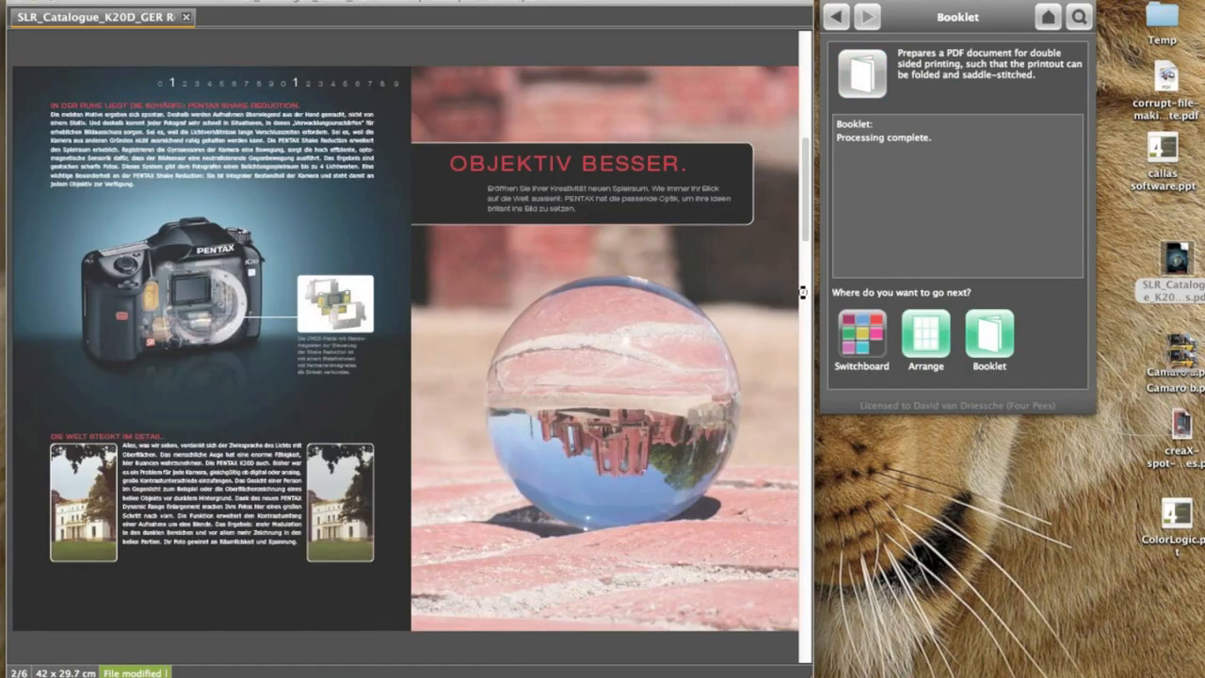
{"action": "scroll", "coordinate": [802, 466], "scroll_direction": "down", "scroll_amount": 4}
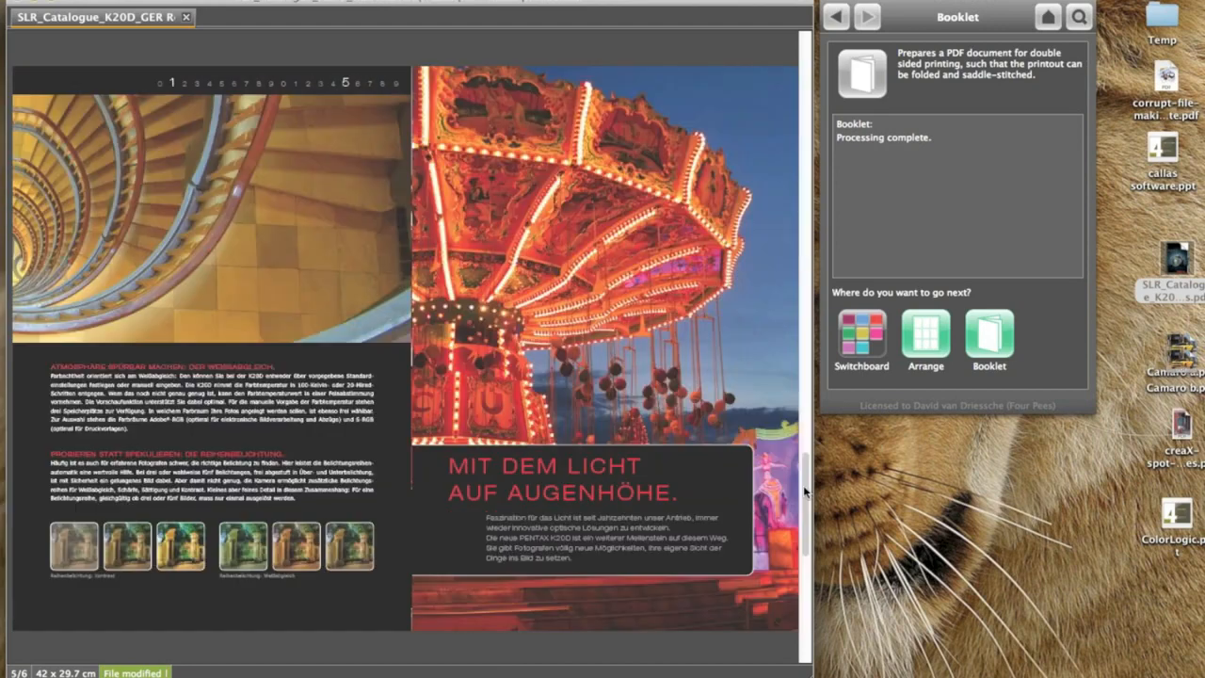
{"action": "left_click_drag", "start_coordinate": [806, 491], "coordinate": [806, 31]}
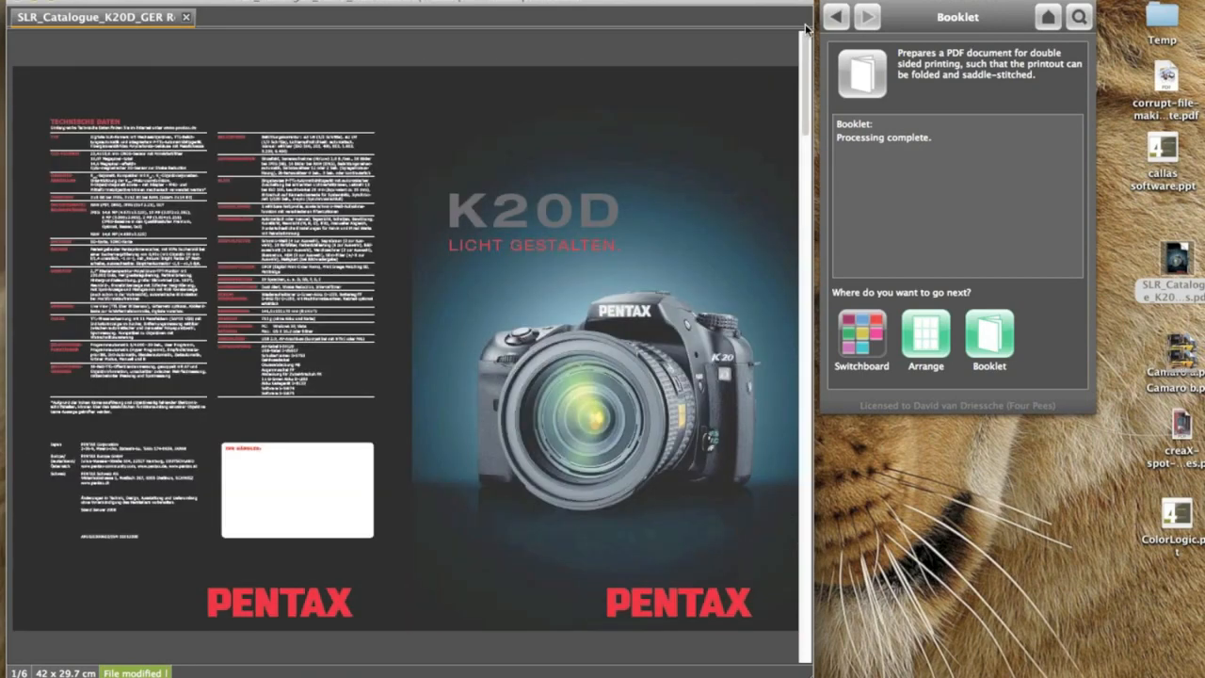
Close the catalogue without saving the changes and return to the Arrange actions.
{"action": "left_click", "coordinate": [188, 18]}
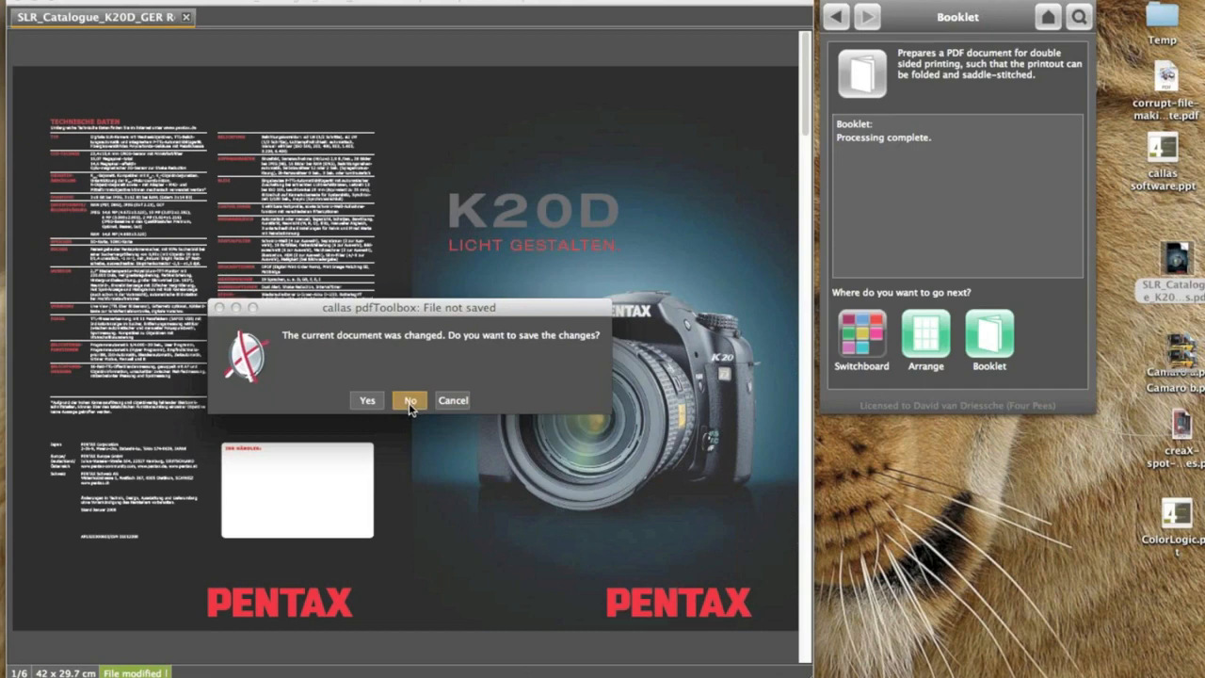
{"action": "left_click", "coordinate": [410, 400]}
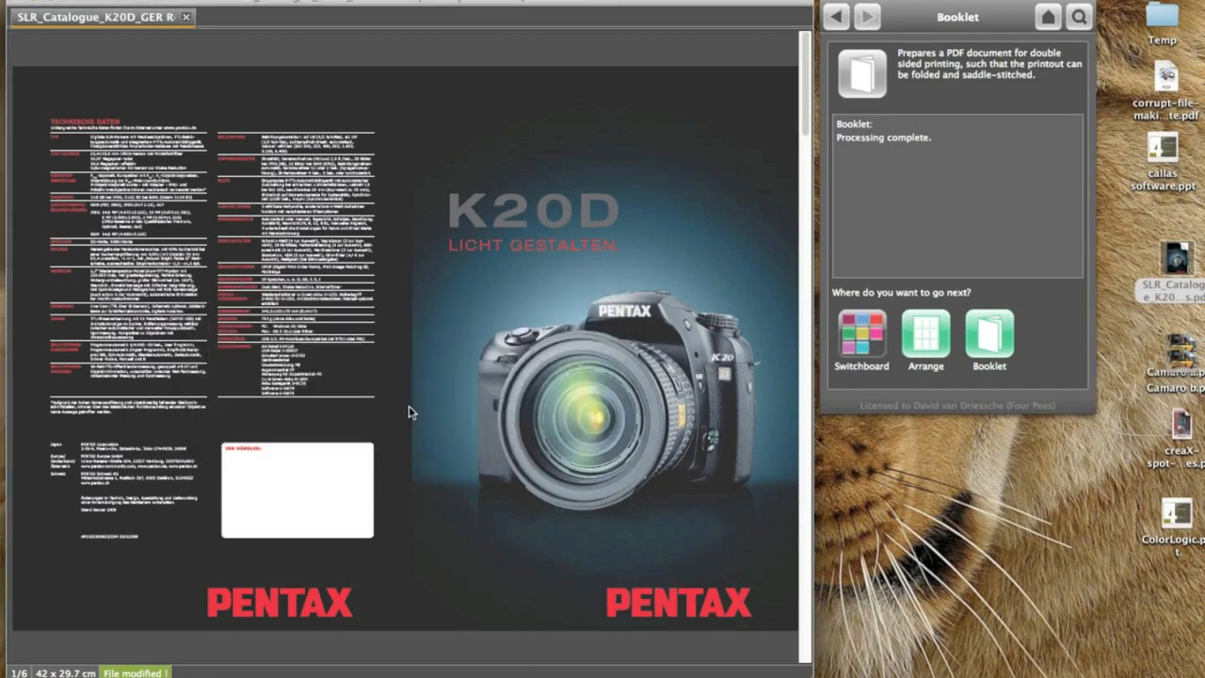
{"action": "left_click", "coordinate": [835, 25]}
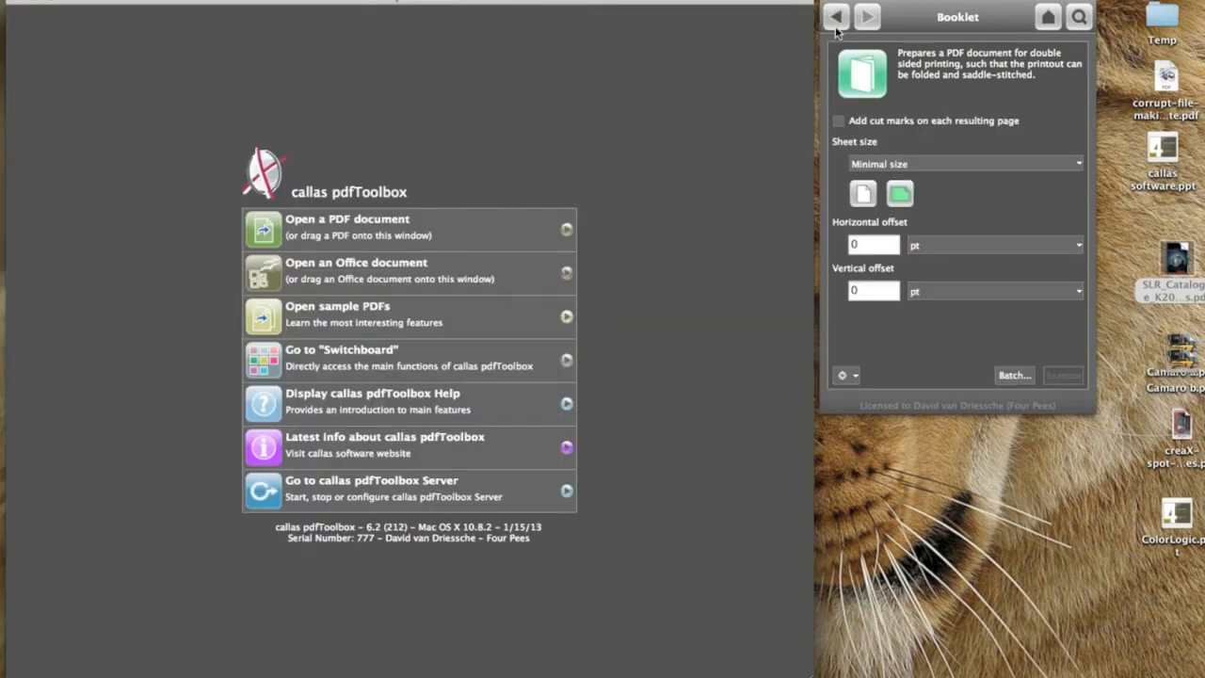
{"action": "left_click", "coordinate": [835, 26]}
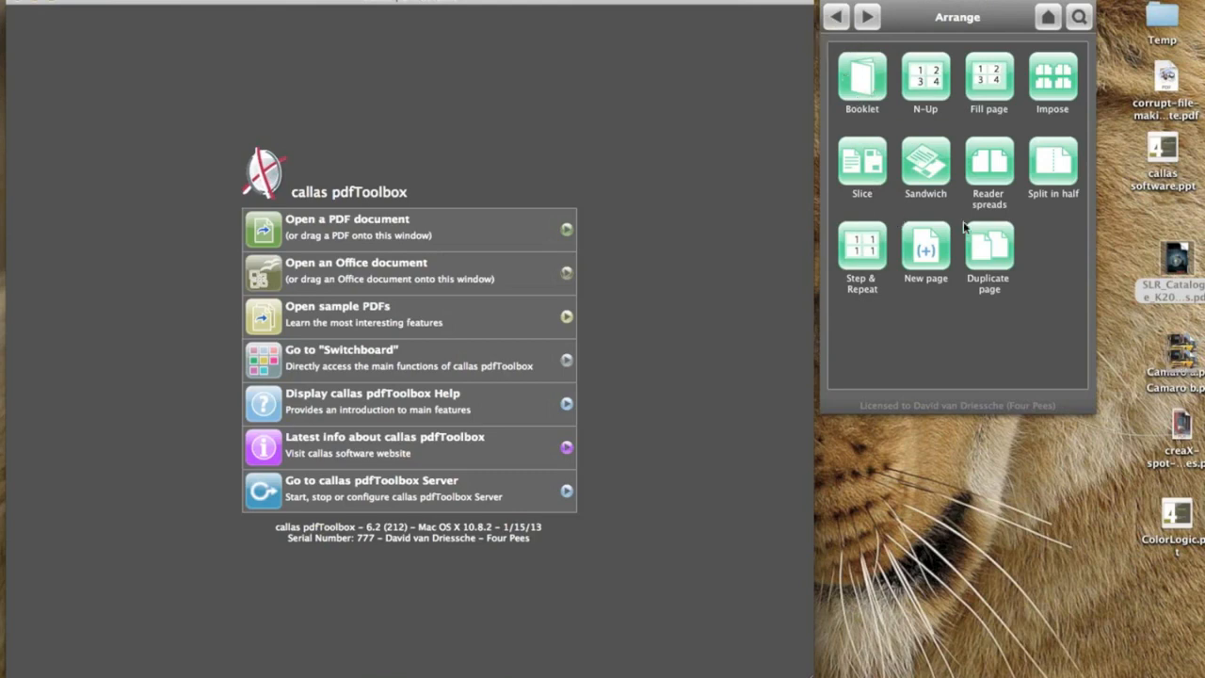
Open the Impose action and review its available imposition schemes without changing the selection.
{"action": "left_click", "coordinate": [1060, 91]}
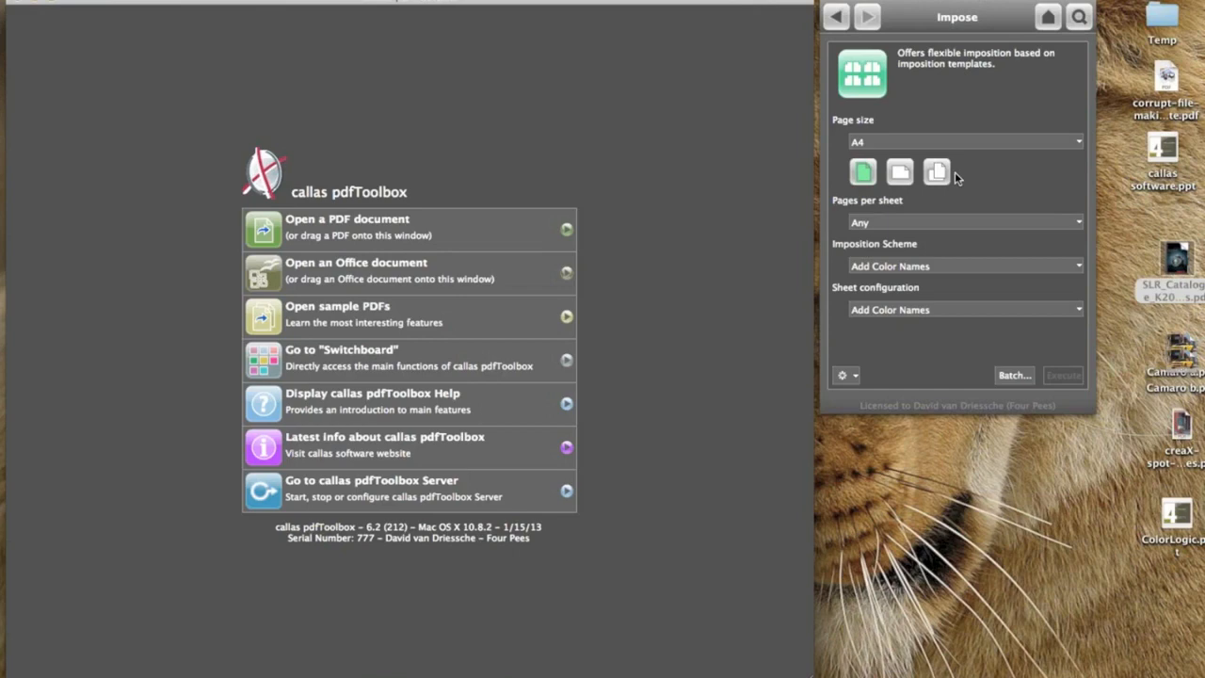
{"action": "left_click", "coordinate": [1078, 268]}
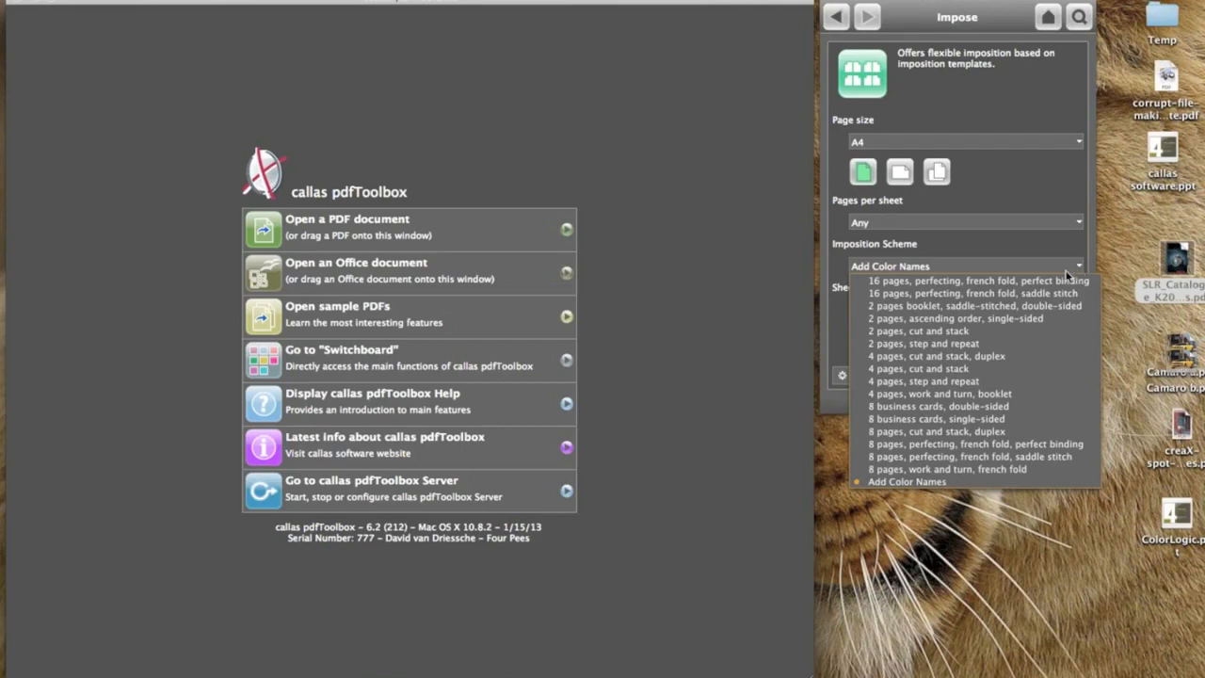
{"action": "left_click", "coordinate": [1039, 268]}
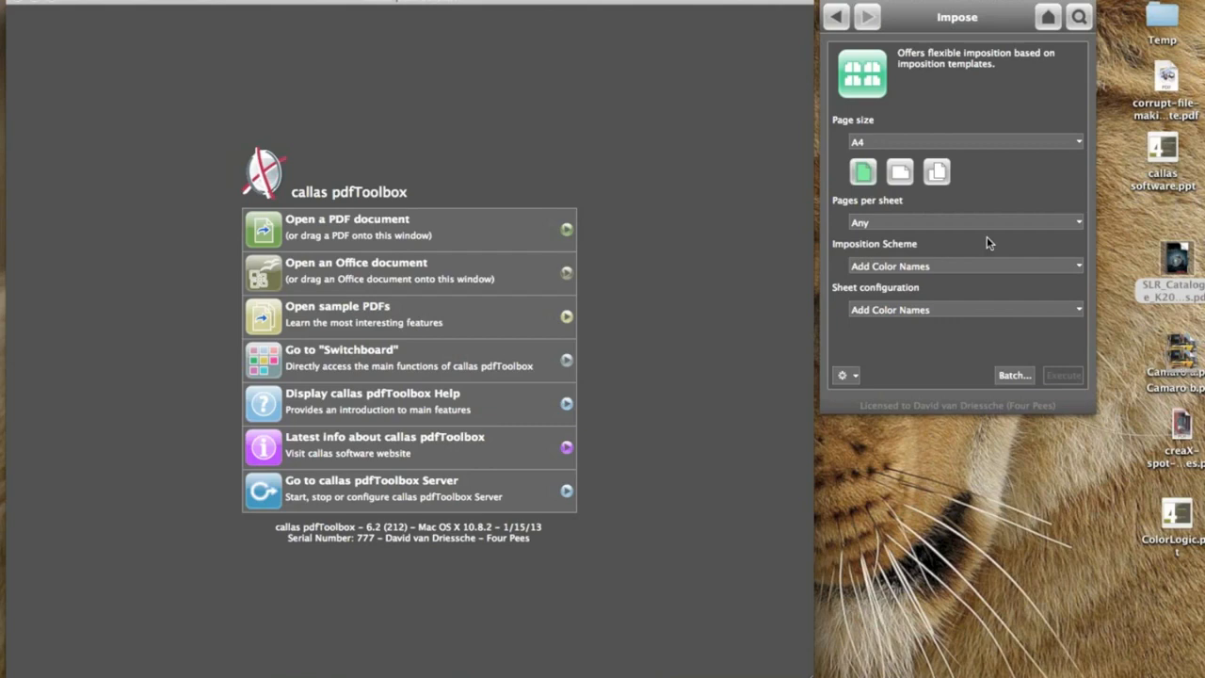
Look over the Document group's actions, including its conversion and export options, and return to the Switchboard overview.
{"action": "left_click", "coordinate": [838, 17]}
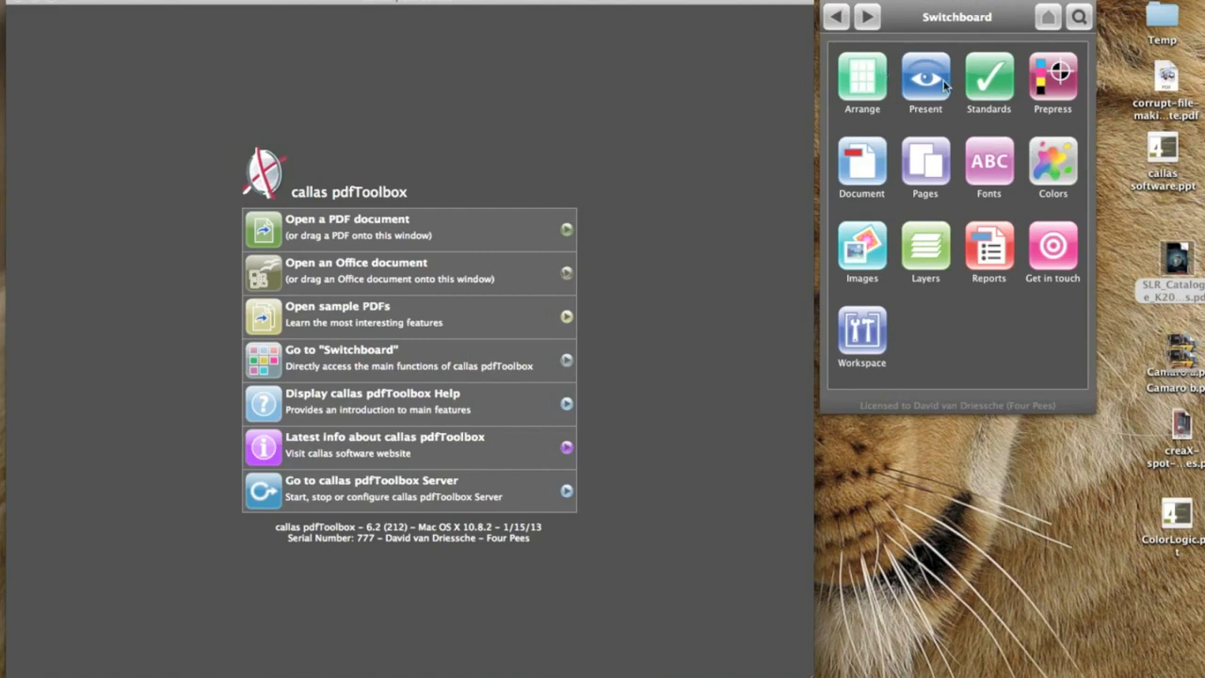
{"action": "left_click", "coordinate": [872, 169]}
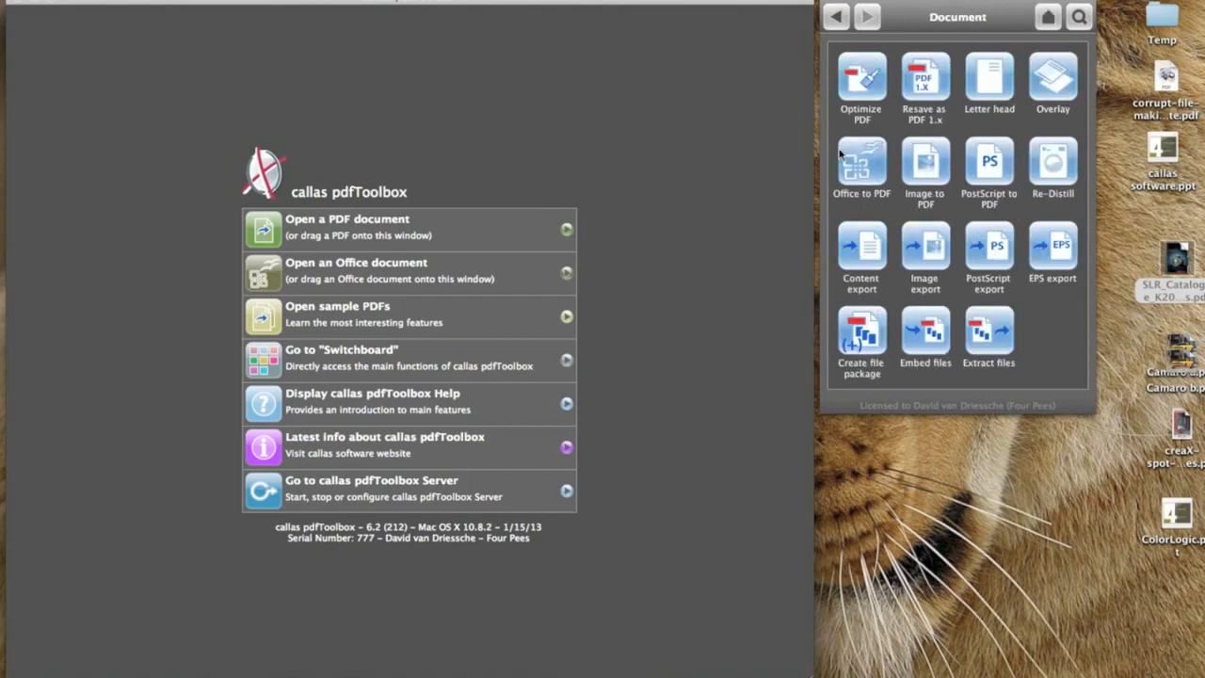
{"action": "left_click", "coordinate": [837, 17]}
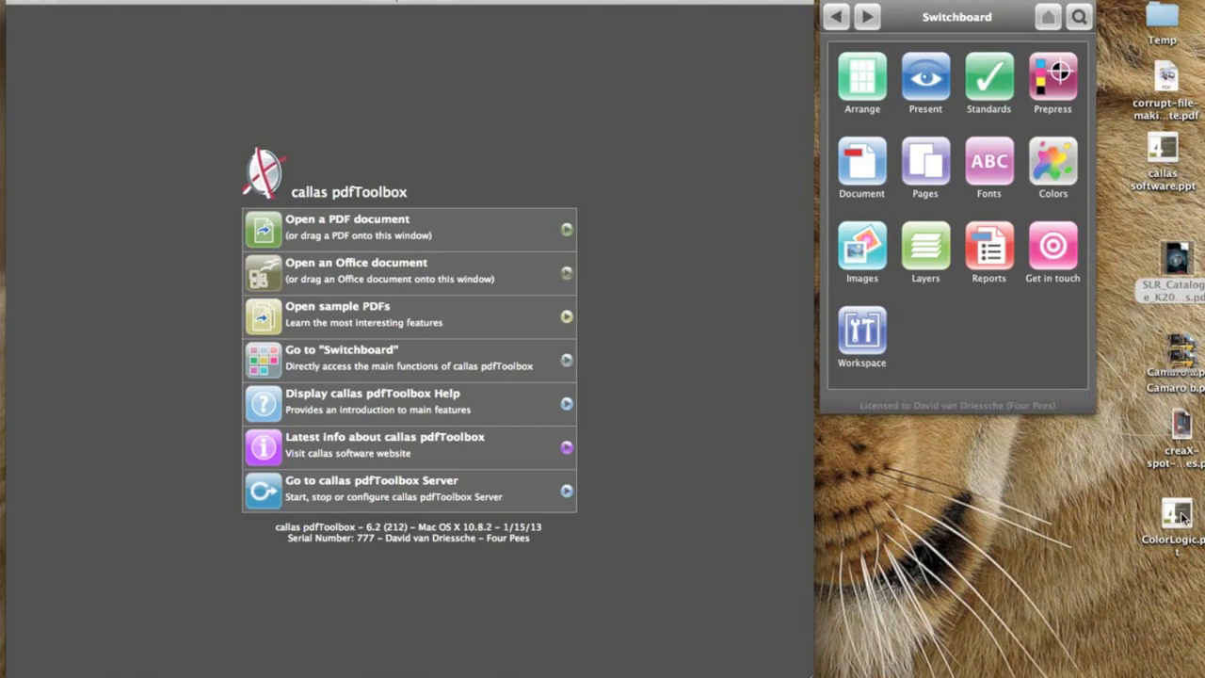
Convert the ColorLogic.ppt presentation from the desktop to PDF by opening it directly in the document window.
{"action": "left_click_drag", "start_coordinate": [1183, 517], "coordinate": [688, 212]}
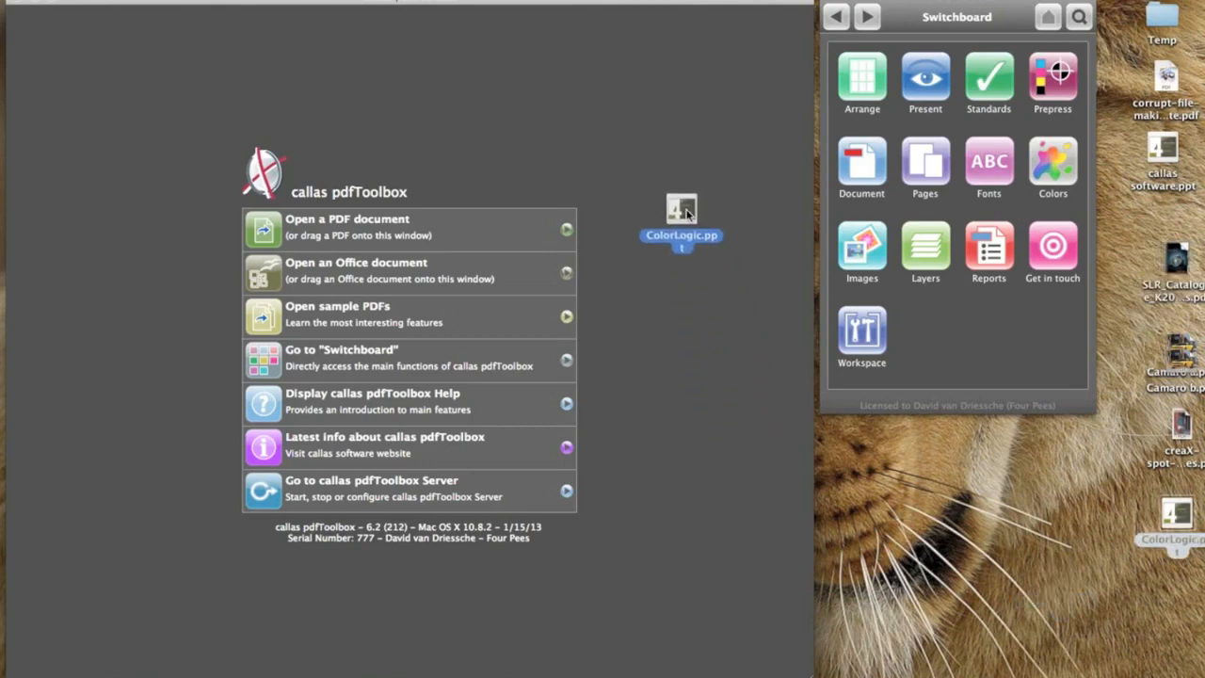
{"action": "left_click_drag", "start_coordinate": [686, 213], "coordinate": [687, 213]}
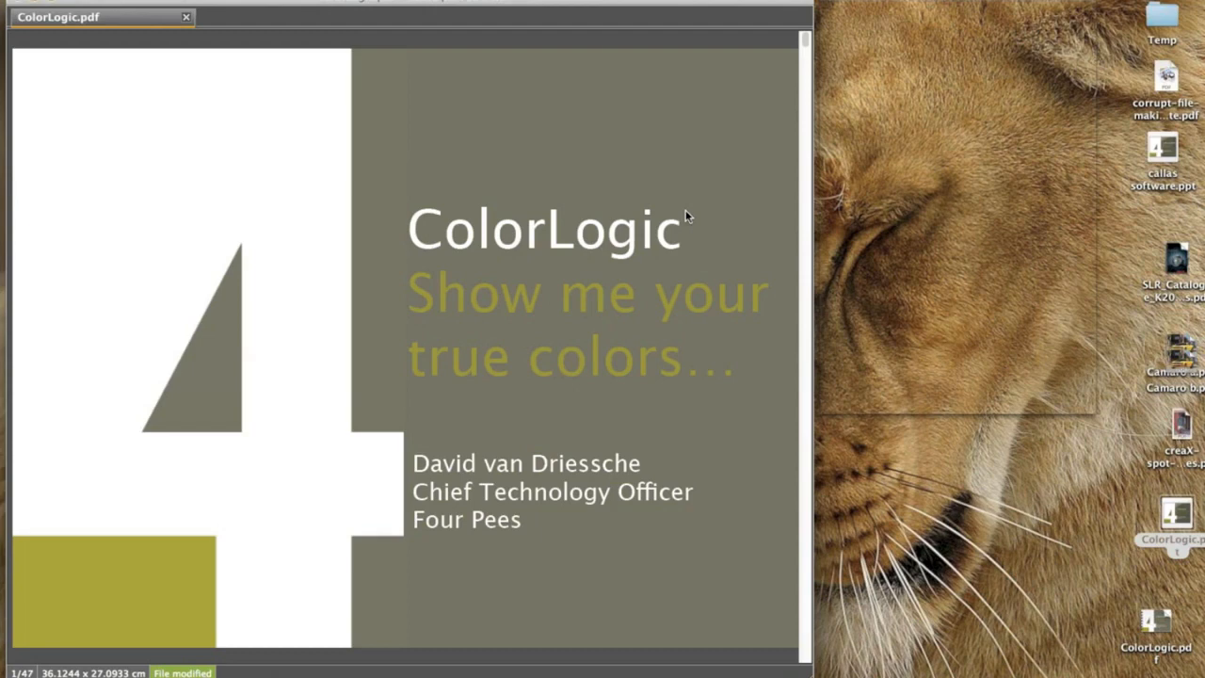
{"action": "mouse_move", "coordinate": [806, 42]}
{"action": "left_mouse_down"}
{"action": "mouse_move", "coordinate": [789, 181]}
{"action": "mouse_move", "coordinate": [798, 648]}
{"action": "mouse_move", "coordinate": [796, 188]}
{"action": "mouse_move", "coordinate": [801, 430]}
{"action": "mouse_move", "coordinate": [817, 167]}
{"action": "mouse_move", "coordinate": [808, 25]}
{"action": "left_mouse_up"}
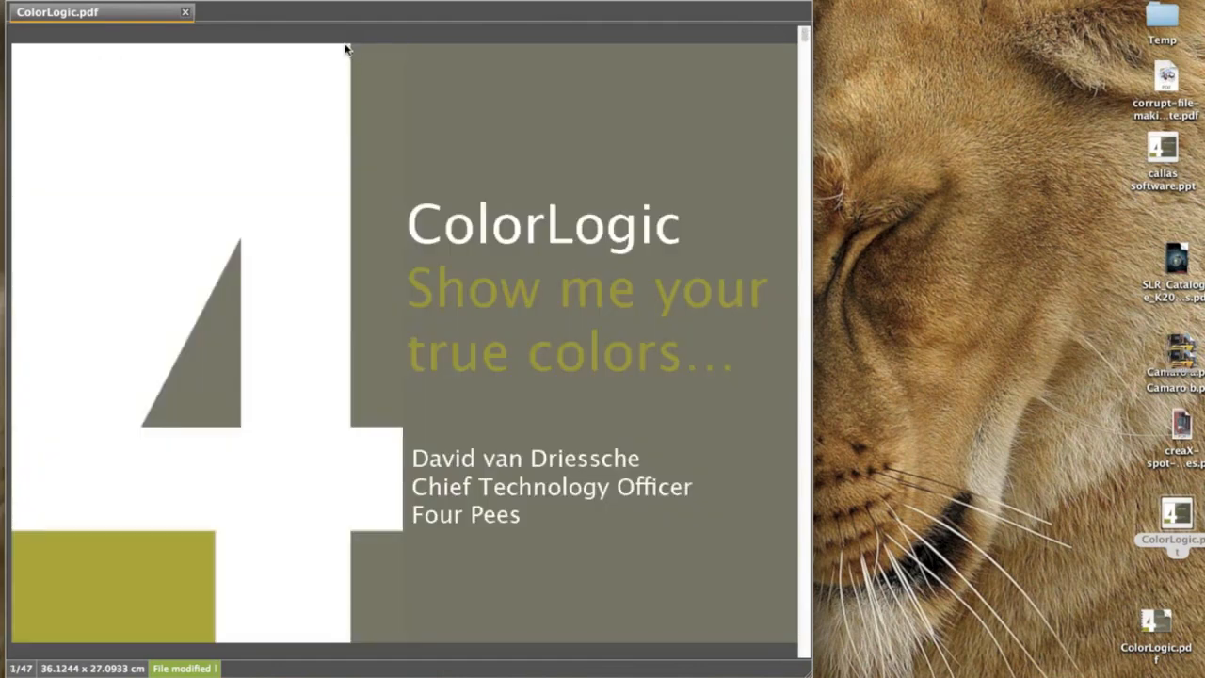
Create a DIN A4 handout from the ColorLogic slides, 3 up with space for notes and only the first slide on page one, and browse it.
{"action": "left_click", "coordinate": [294, 1]}
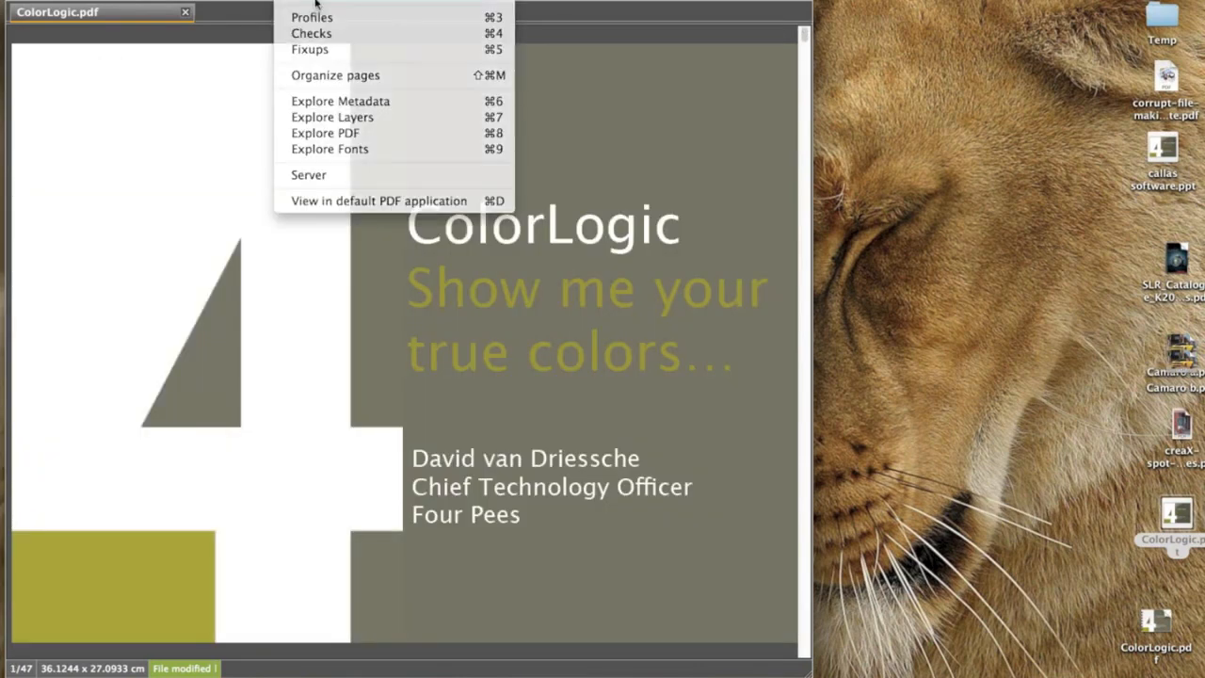
{"action": "left_click", "coordinate": [376, 1]}
{"action": "left_click", "coordinate": [921, 94]}
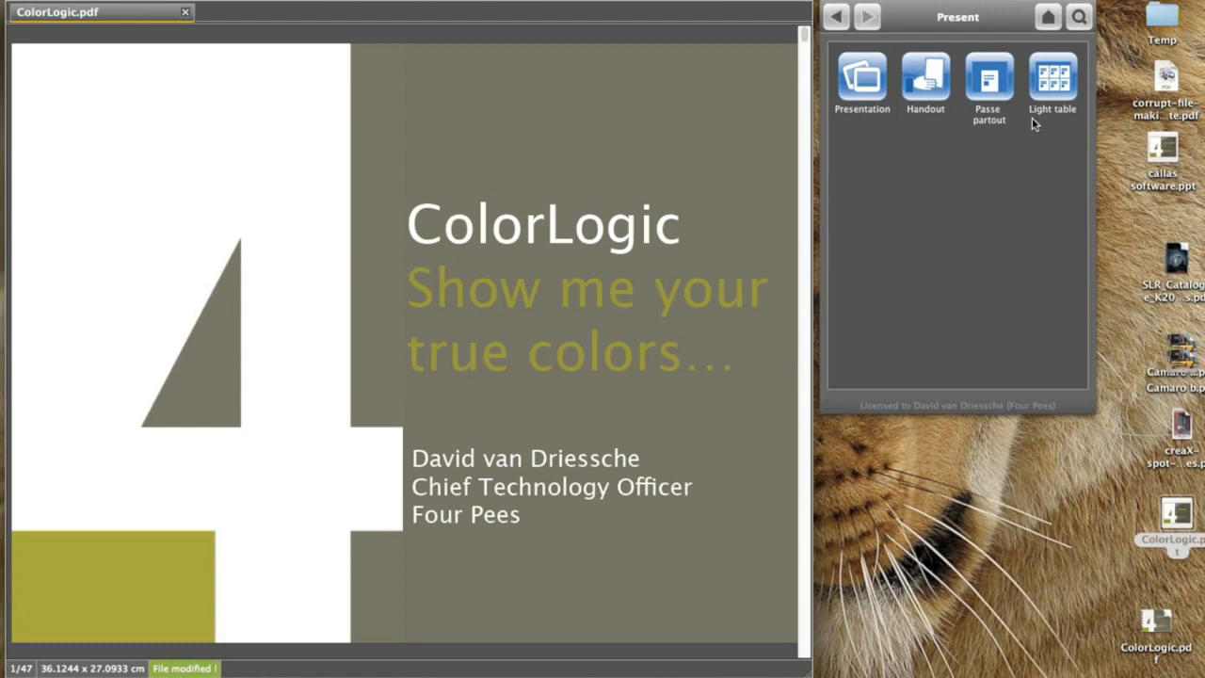
{"action": "left_click", "coordinate": [934, 93]}
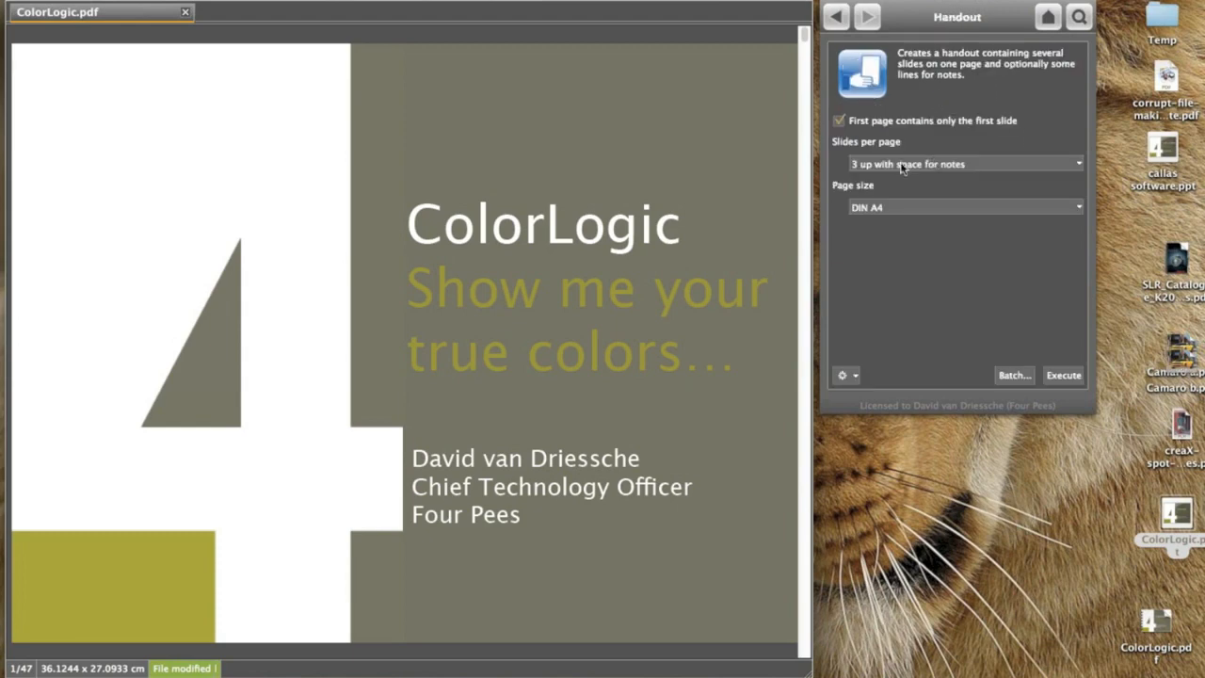
{"action": "left_click", "coordinate": [1062, 376]}
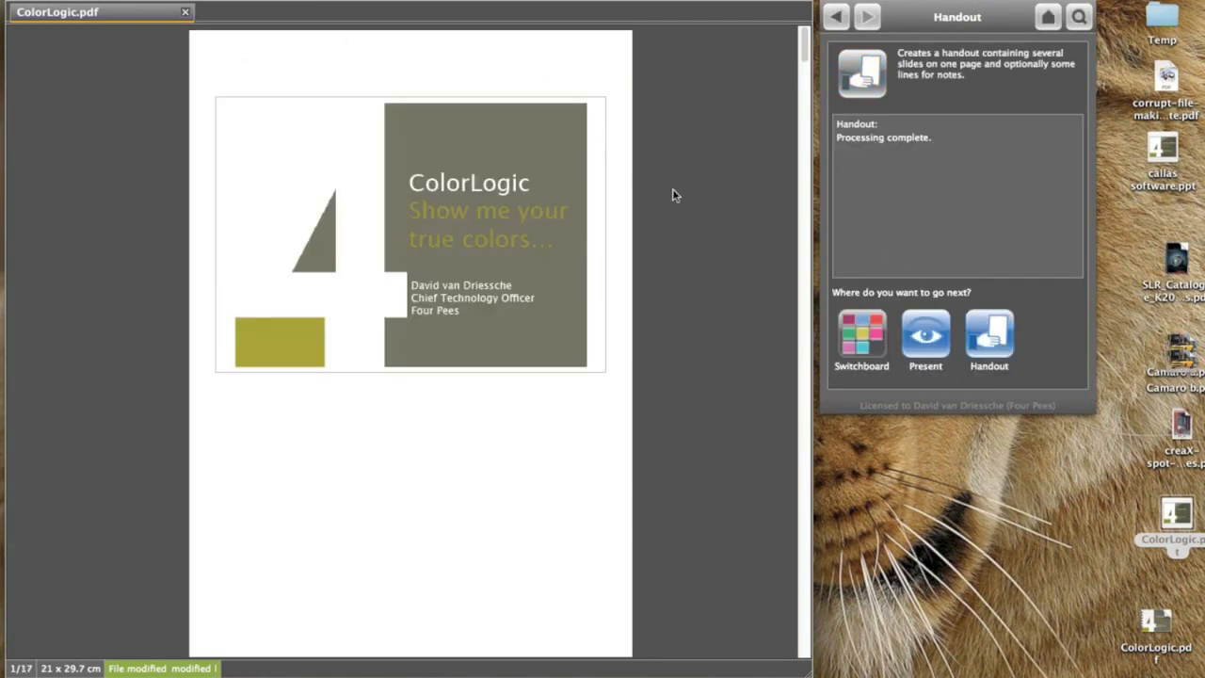
{"action": "left_click_drag", "start_coordinate": [801, 61], "coordinate": [803, 137]}
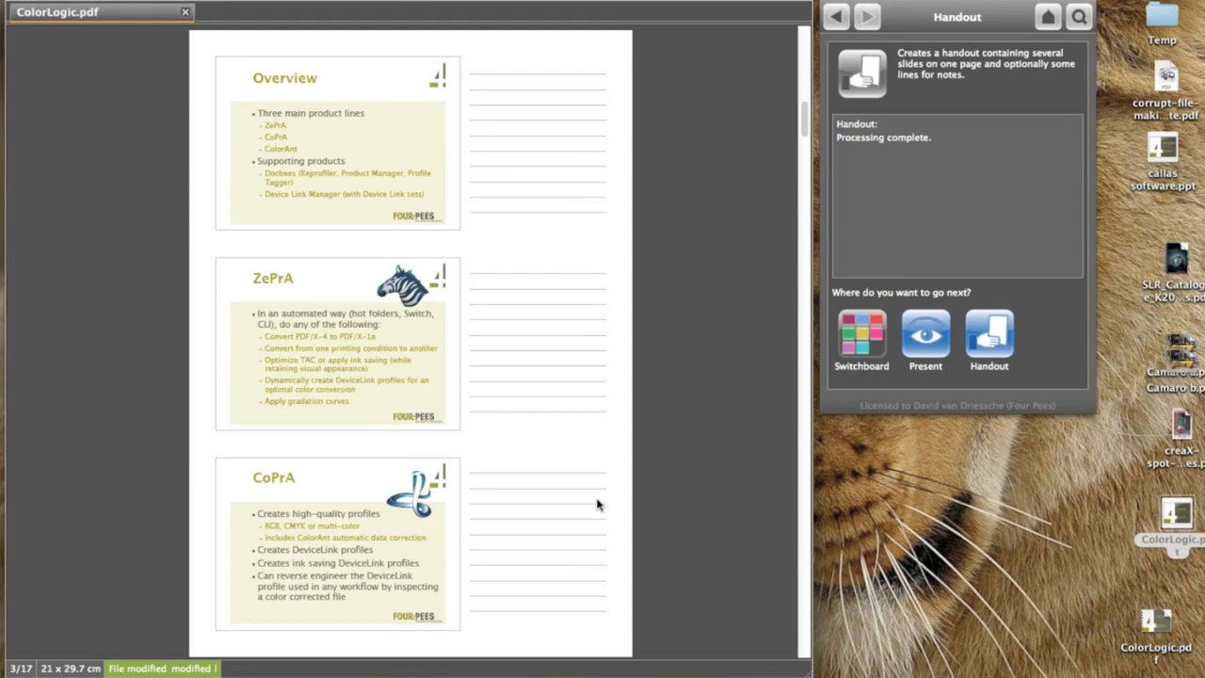
Close the ColorLogic handout without saving the changes and return to the Switchboard overview.
{"action": "left_click", "coordinate": [188, 13]}
{"action": "left_click", "coordinate": [419, 397]}
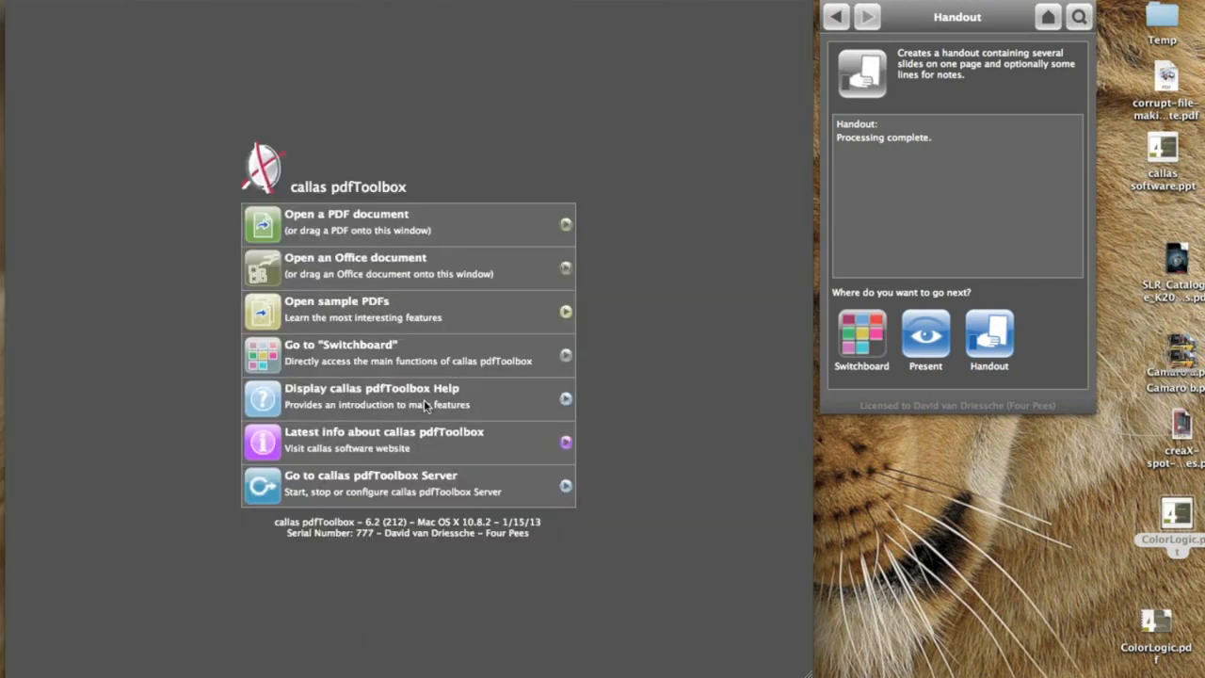
{"action": "left_click", "coordinate": [837, 23]}
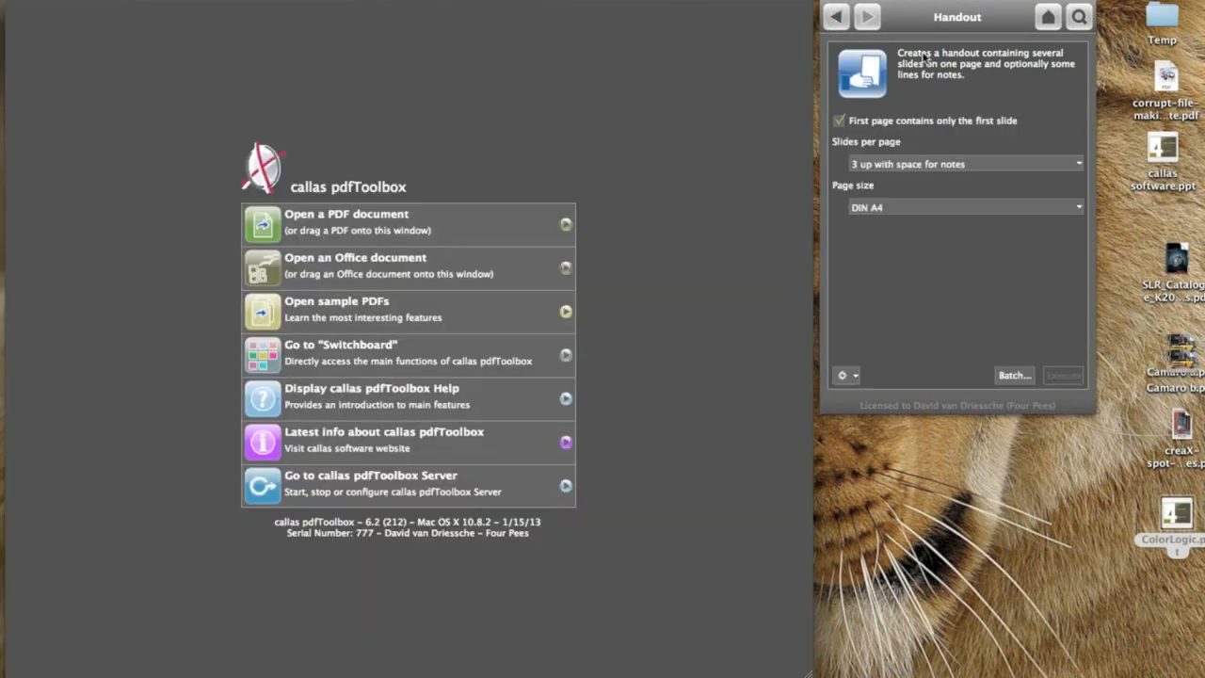
{"action": "left_click", "coordinate": [837, 23]}
{"action": "left_click", "coordinate": [838, 21]}
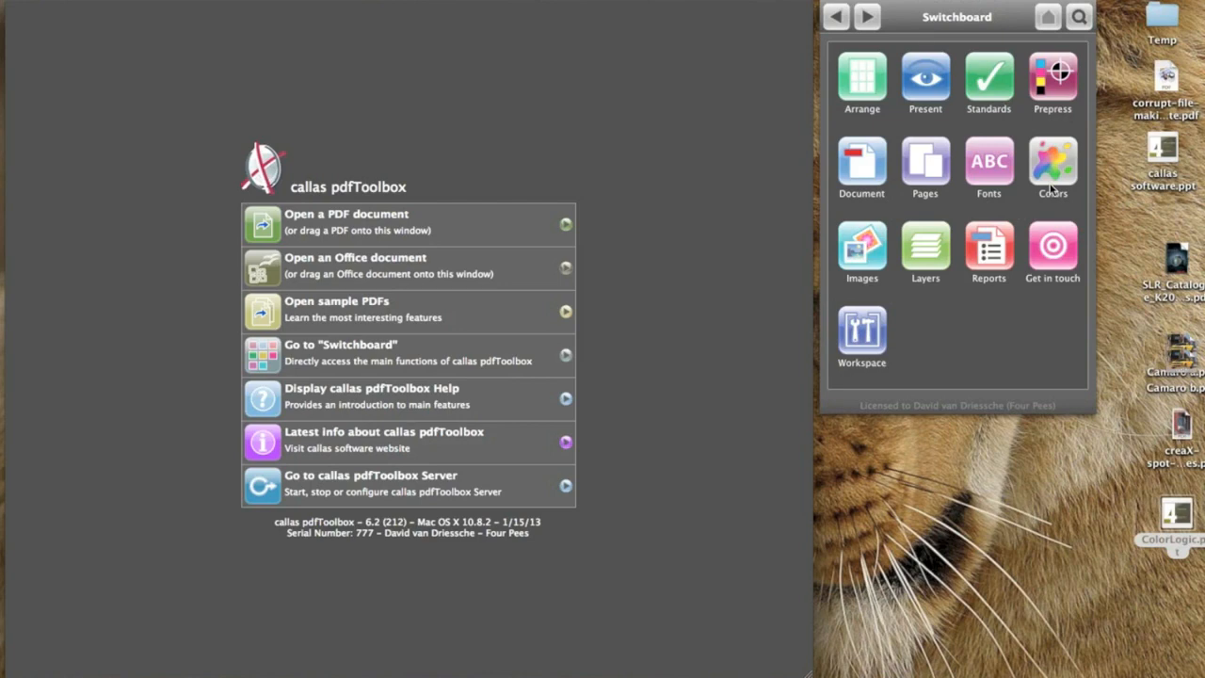
Set up the Document group's Image export action with PNG format and a resolution of 300 ppi.
{"action": "left_click", "coordinate": [862, 165]}
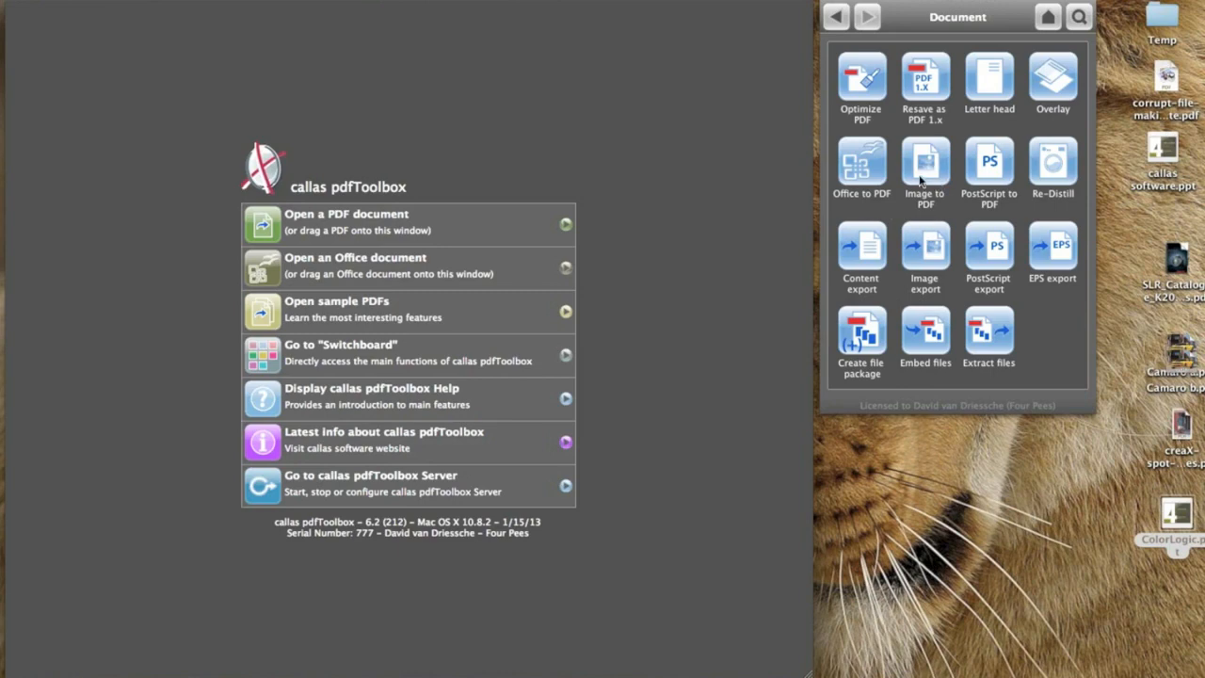
{"action": "left_click", "coordinate": [931, 255]}
{"action": "left_click", "coordinate": [908, 141]}
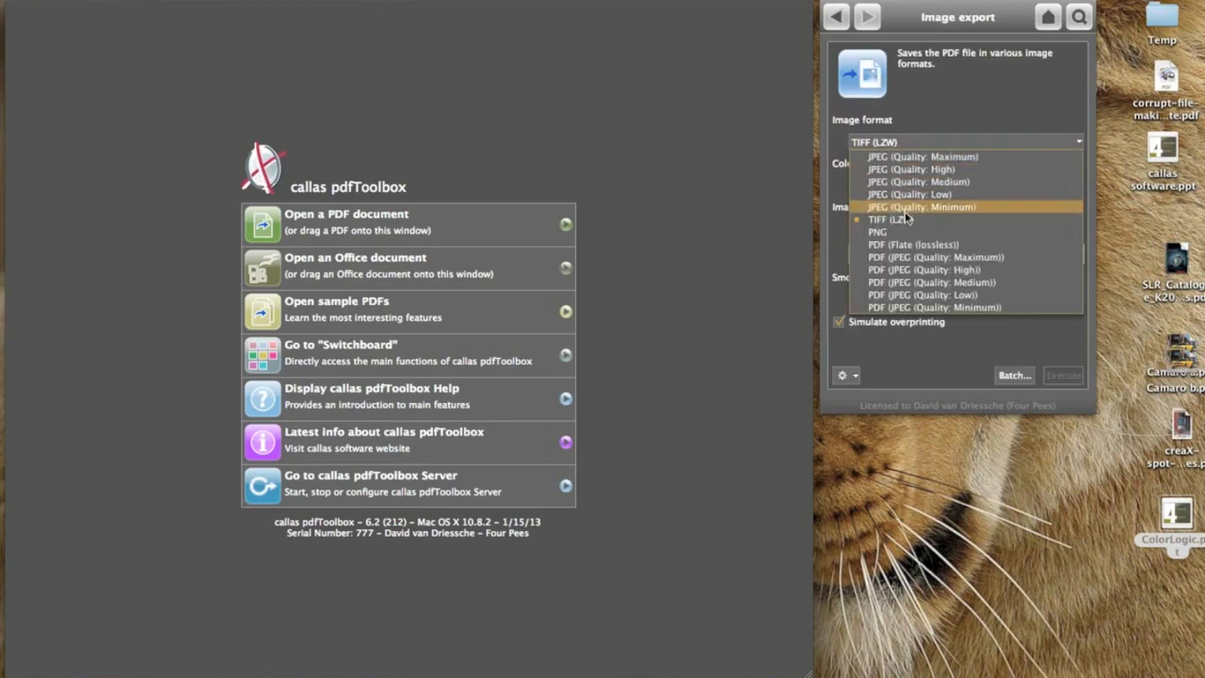
{"action": "left_click", "coordinate": [909, 230]}
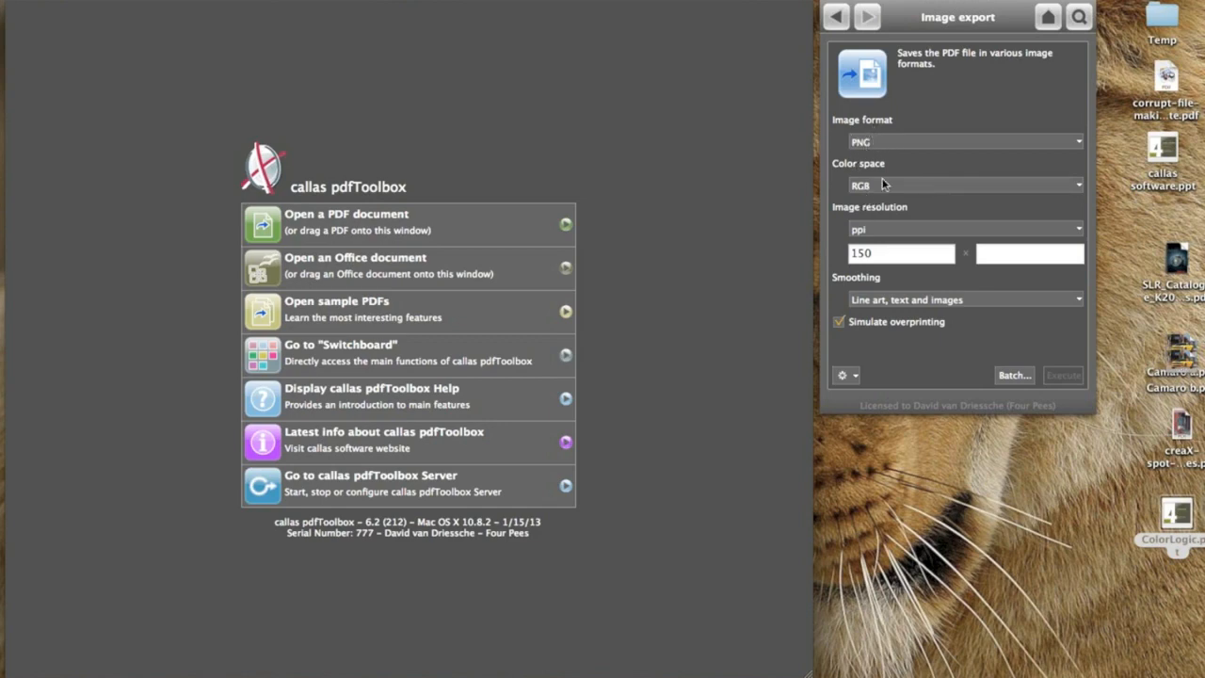
{"action": "left_click", "coordinate": [884, 252]}
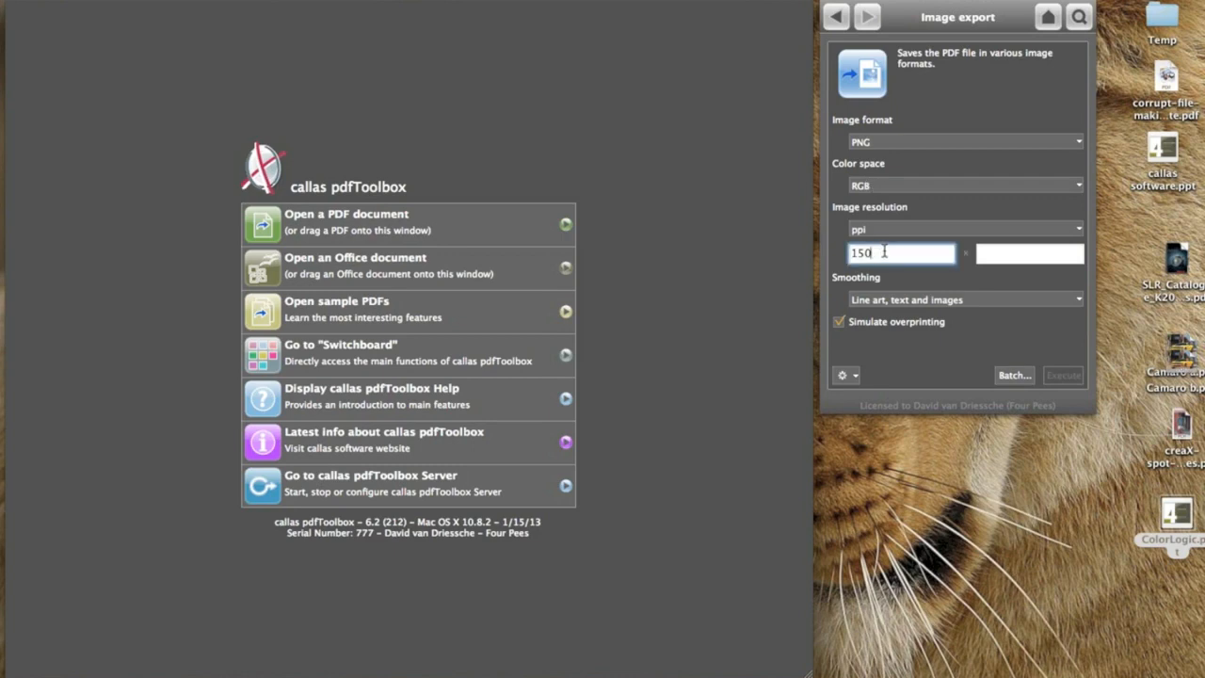
{"action": "double_click", "coordinate": [886, 254]}
{"action": "type", "text": "300"}
Open creaX-spot-12704-Shoes.pdf from the desktop and export it as an image with the current settings.
{"action": "left_click_drag", "start_coordinate": [1181, 428], "coordinate": [653, 186]}
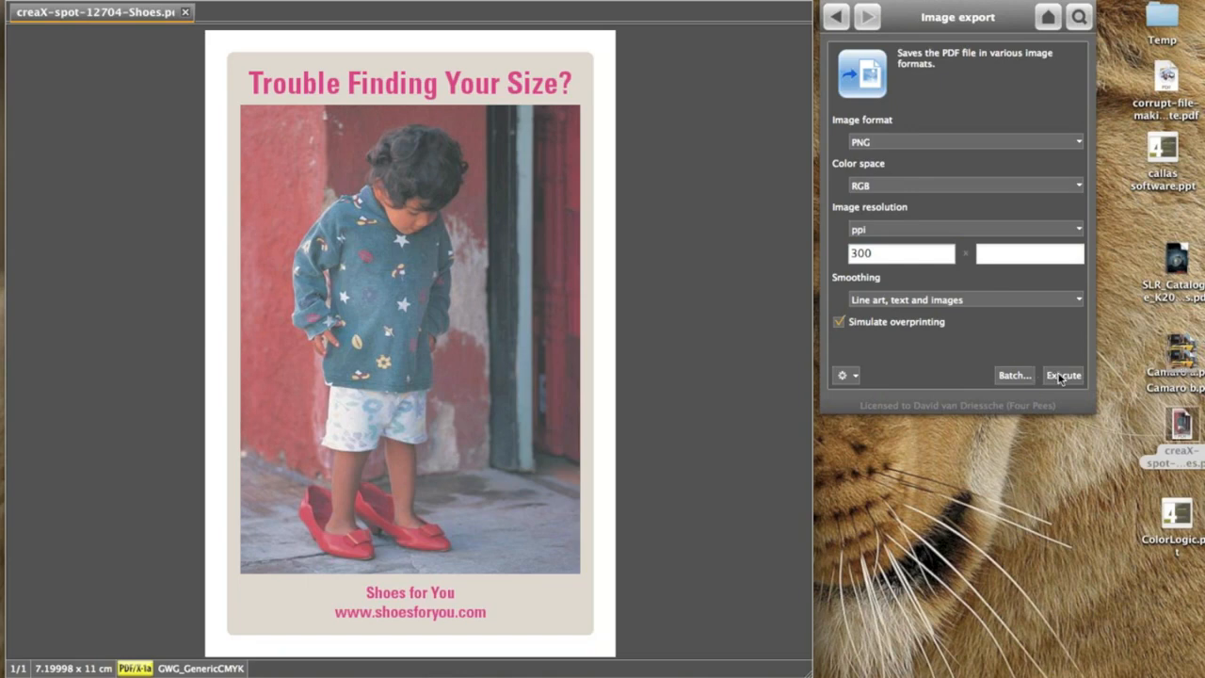
{"action": "left_click", "coordinate": [1062, 375]}
{"action": "left_click", "coordinate": [843, 427]}
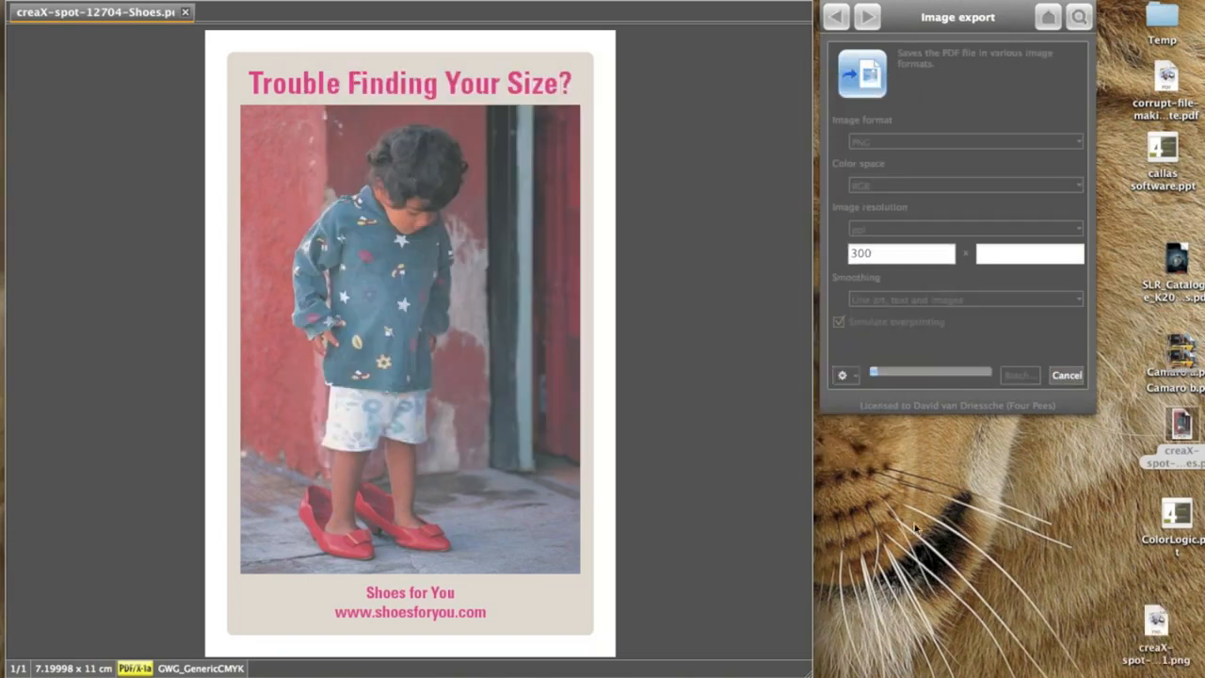
Preview the exported shoes PNG on the desktop, close the preview and return to the pdfToolbox document.
{"action": "left_click", "coordinate": [1156, 621]}
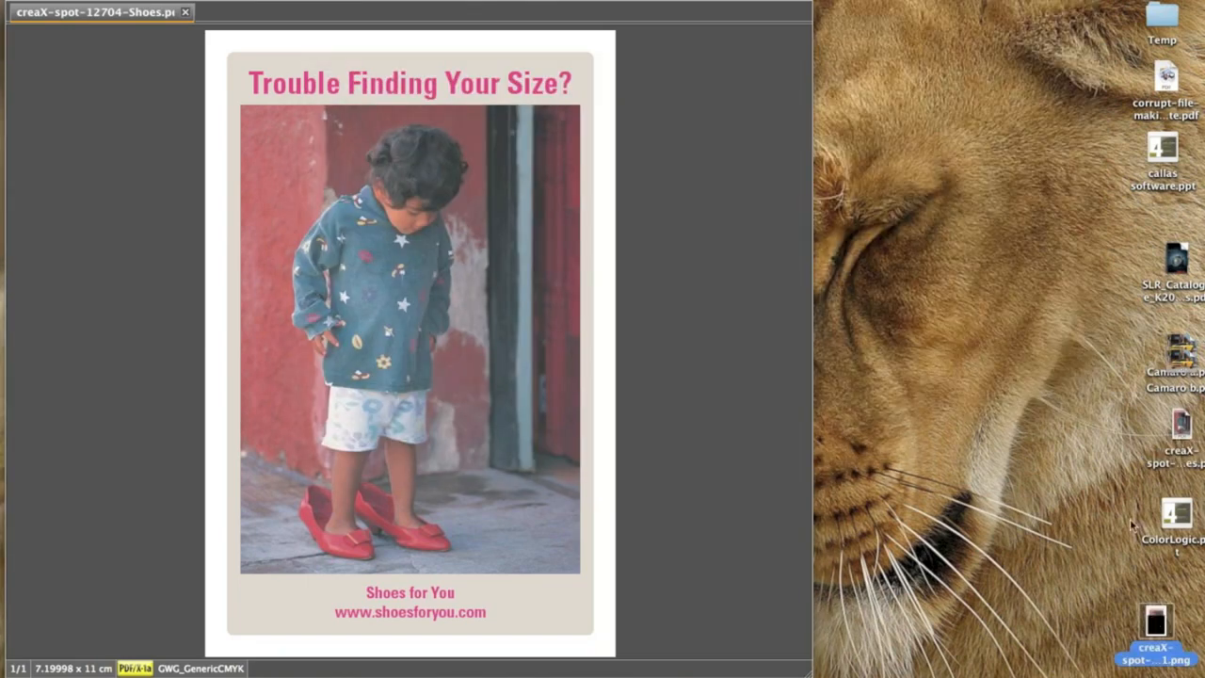
{"action": "key", "text": "space"}
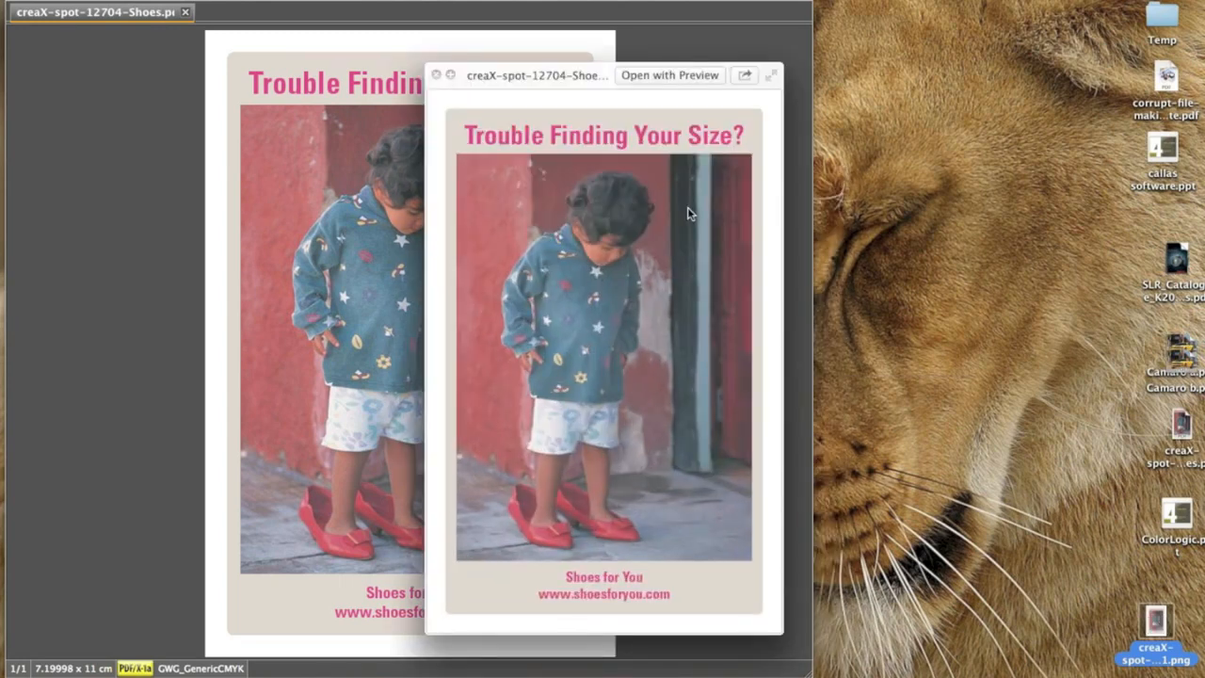
{"action": "left_click", "coordinate": [436, 75]}
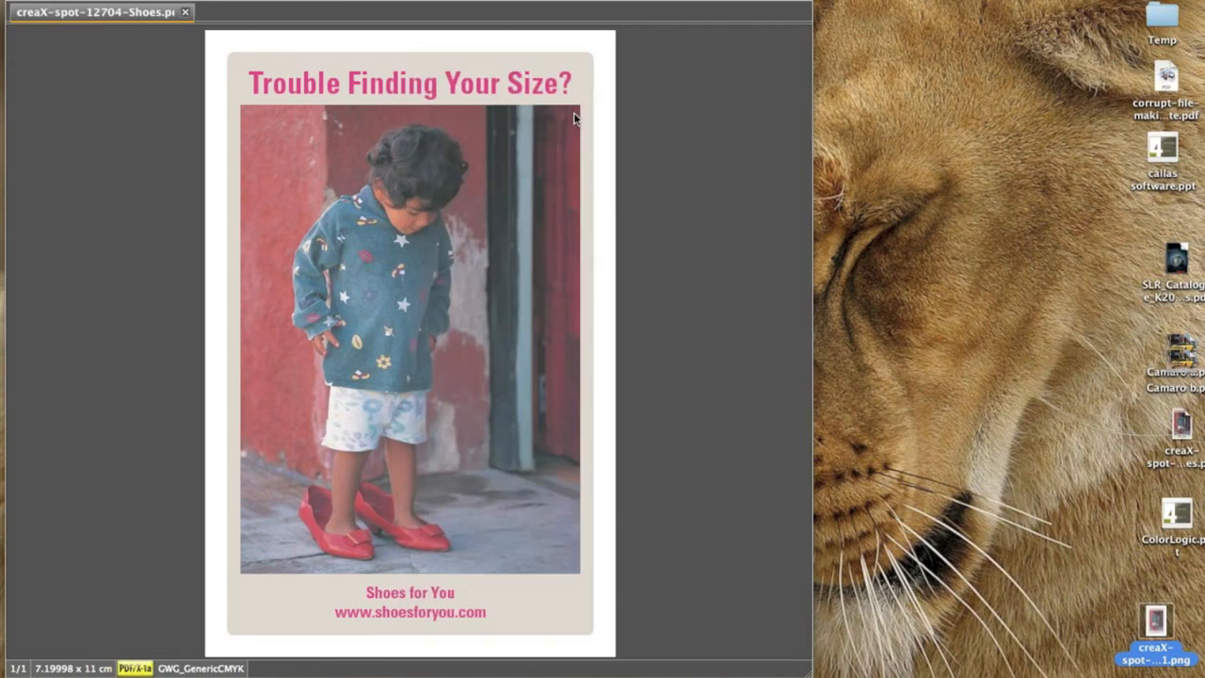
{"action": "left_click", "coordinate": [722, 117]}
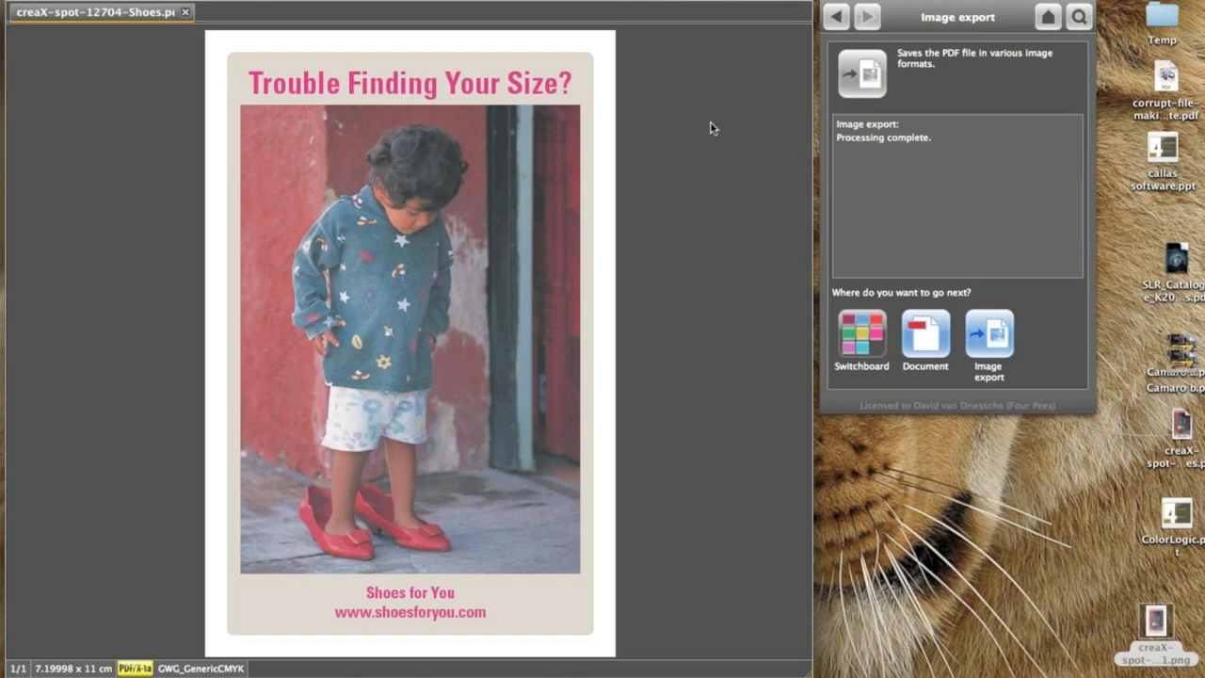
Examine the Spot colors action's mapping and CMYK conversion options in the Colors group, and return to the Switchboard overview.
{"action": "left_click", "coordinate": [834, 21]}
{"action": "left_click", "coordinate": [834, 19]}
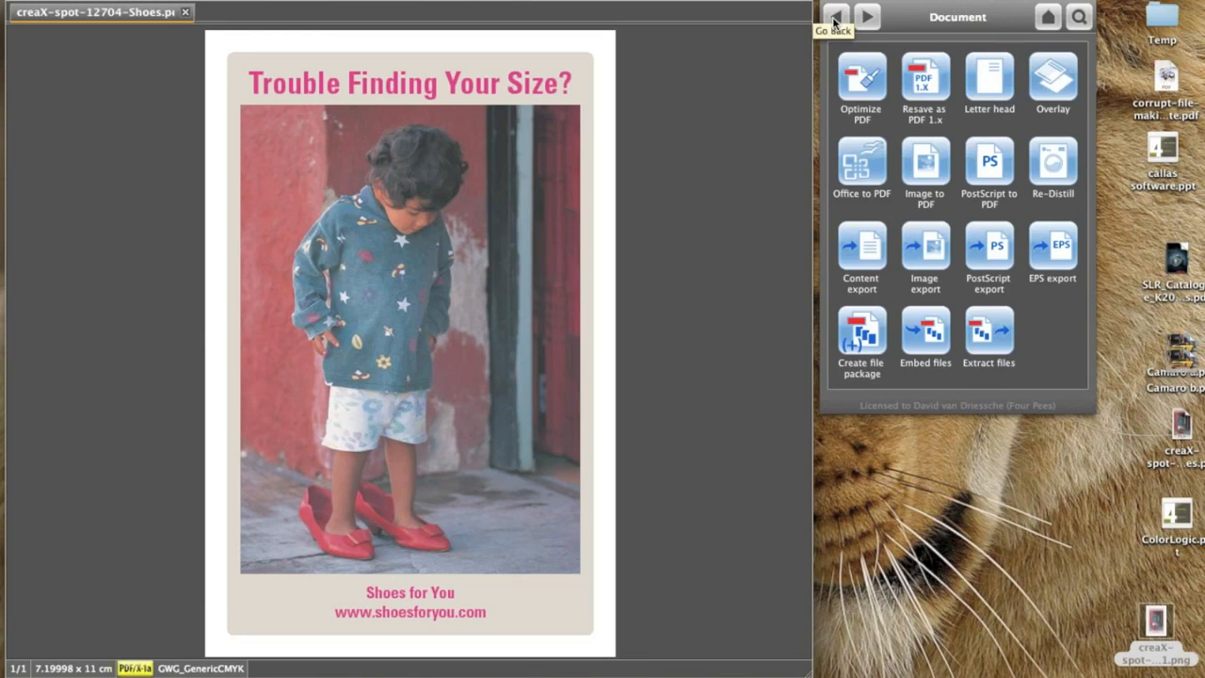
{"action": "left_click", "coordinate": [834, 20]}
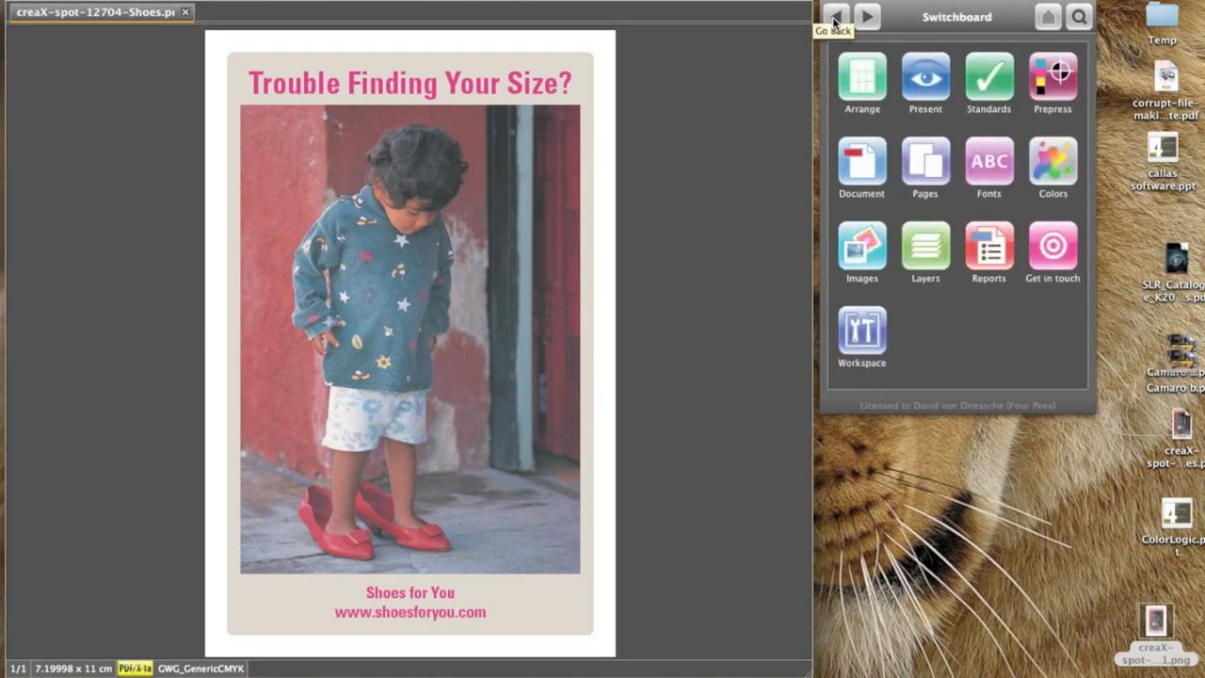
{"action": "left_click", "coordinate": [1069, 160]}
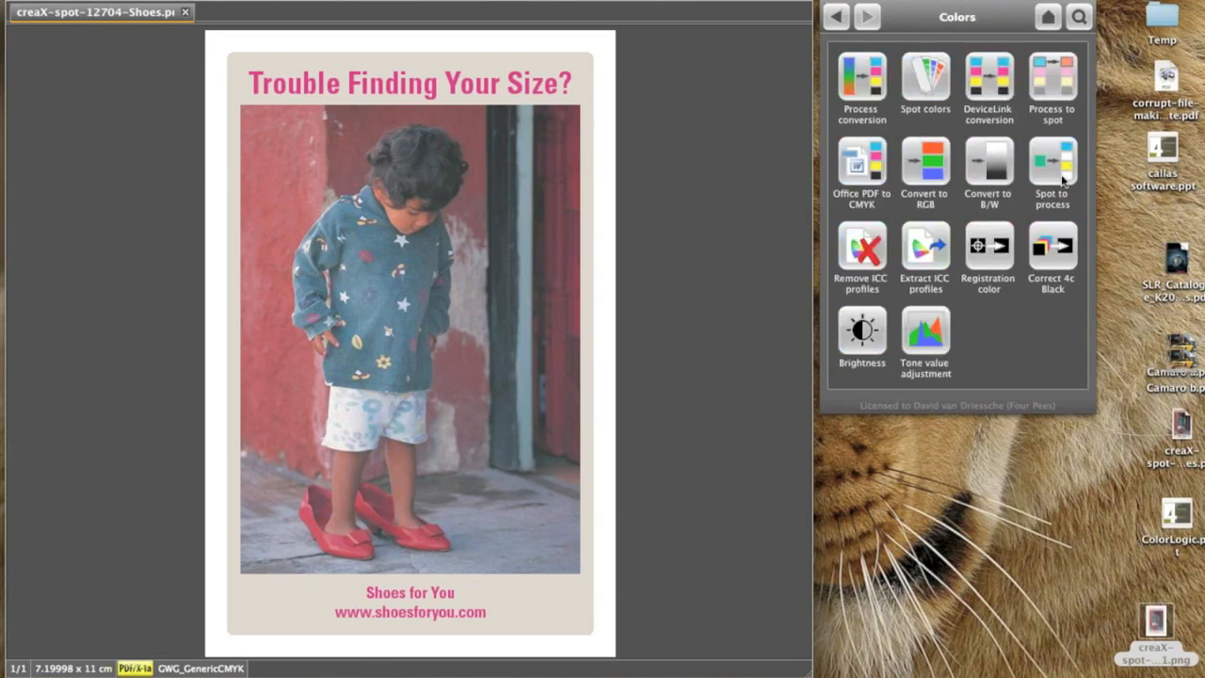
{"action": "left_click", "coordinate": [926, 80]}
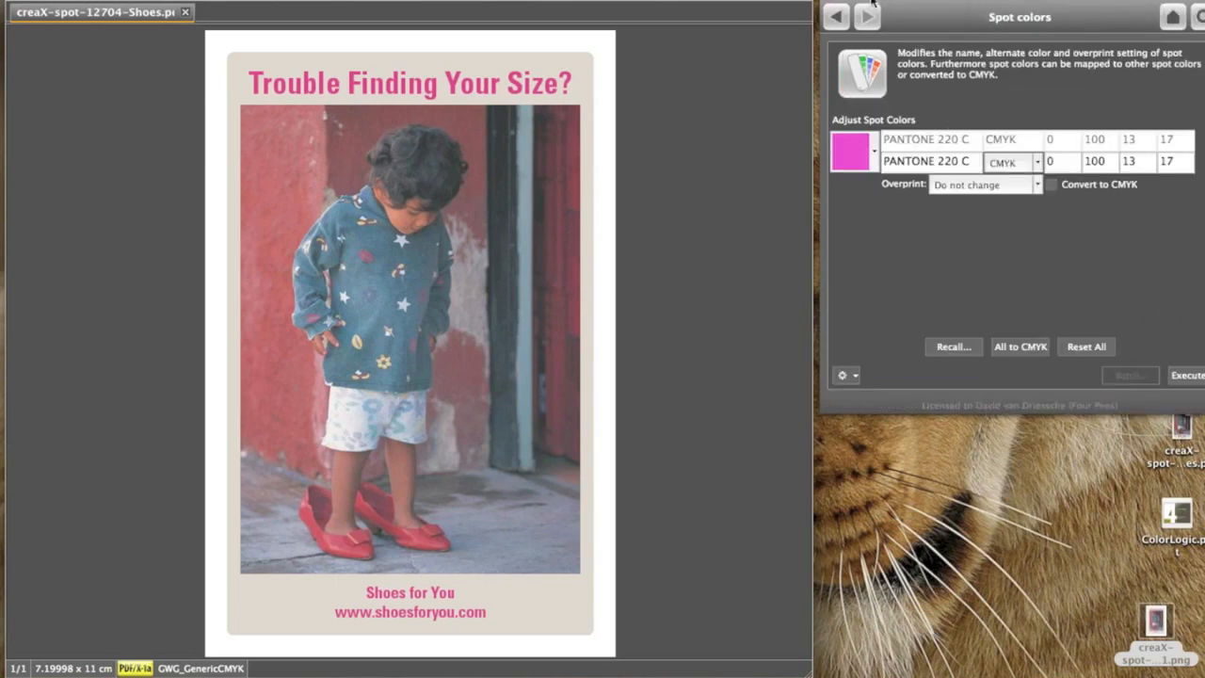
{"action": "left_click_drag", "start_coordinate": [907, 1], "coordinate": [813, 4]}
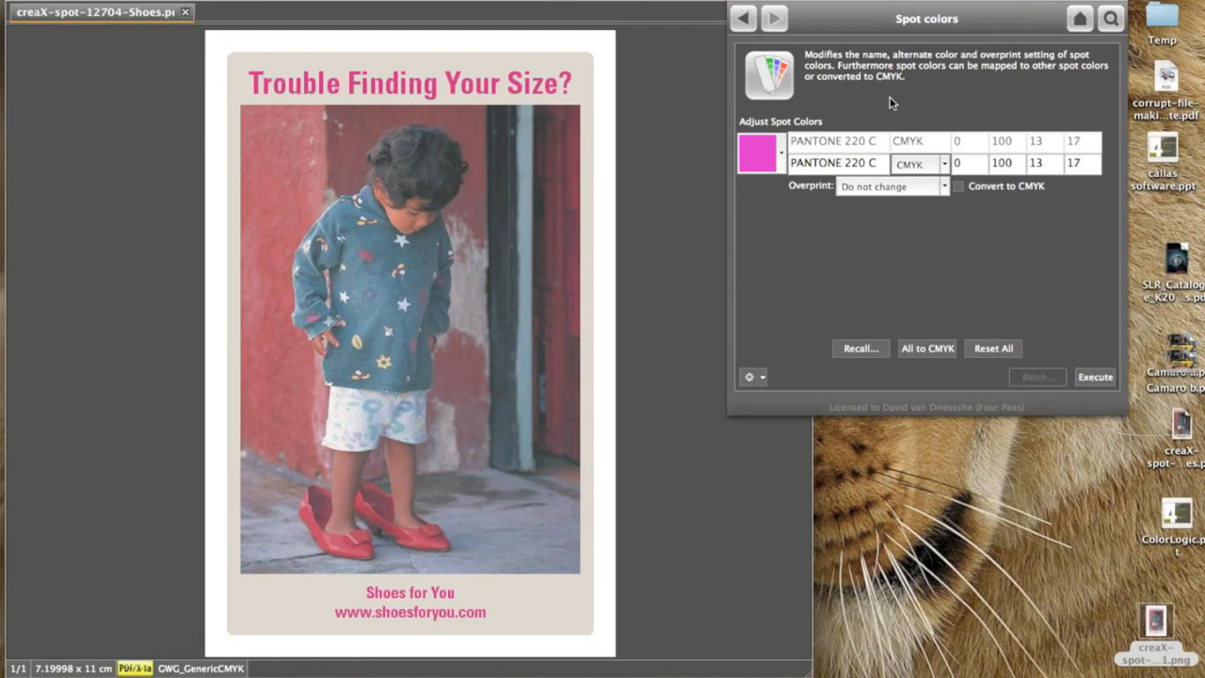
{"action": "left_click", "coordinate": [744, 19]}
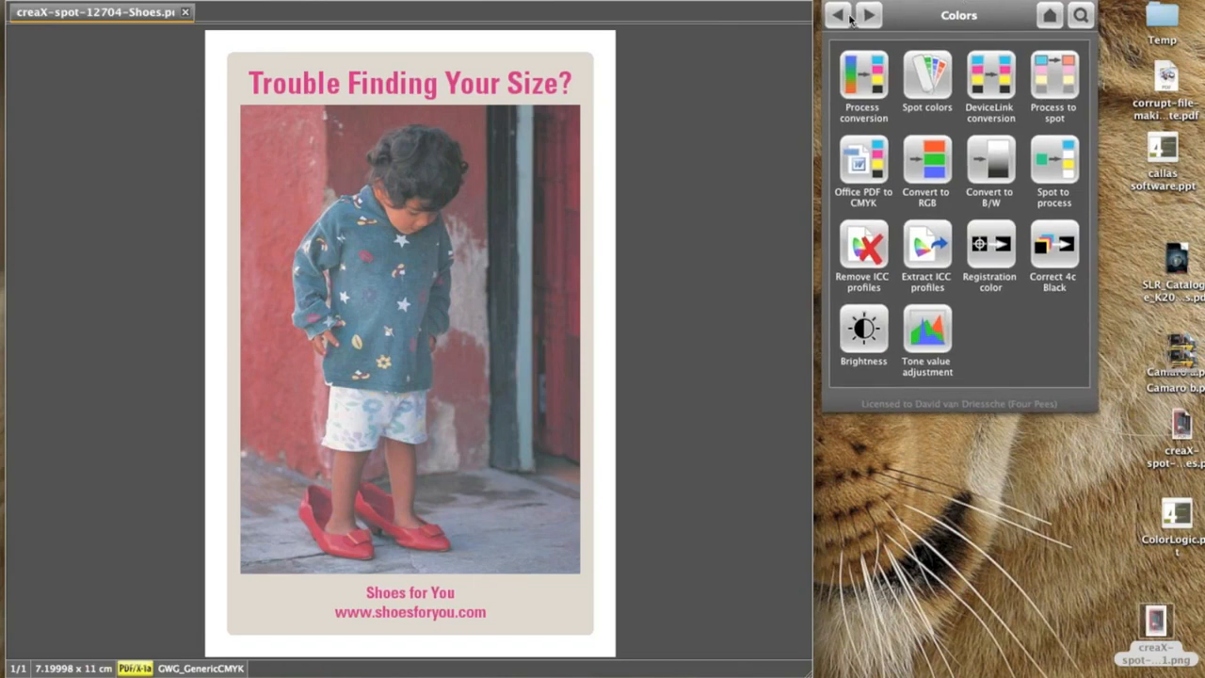
{"action": "left_click", "coordinate": [843, 19]}
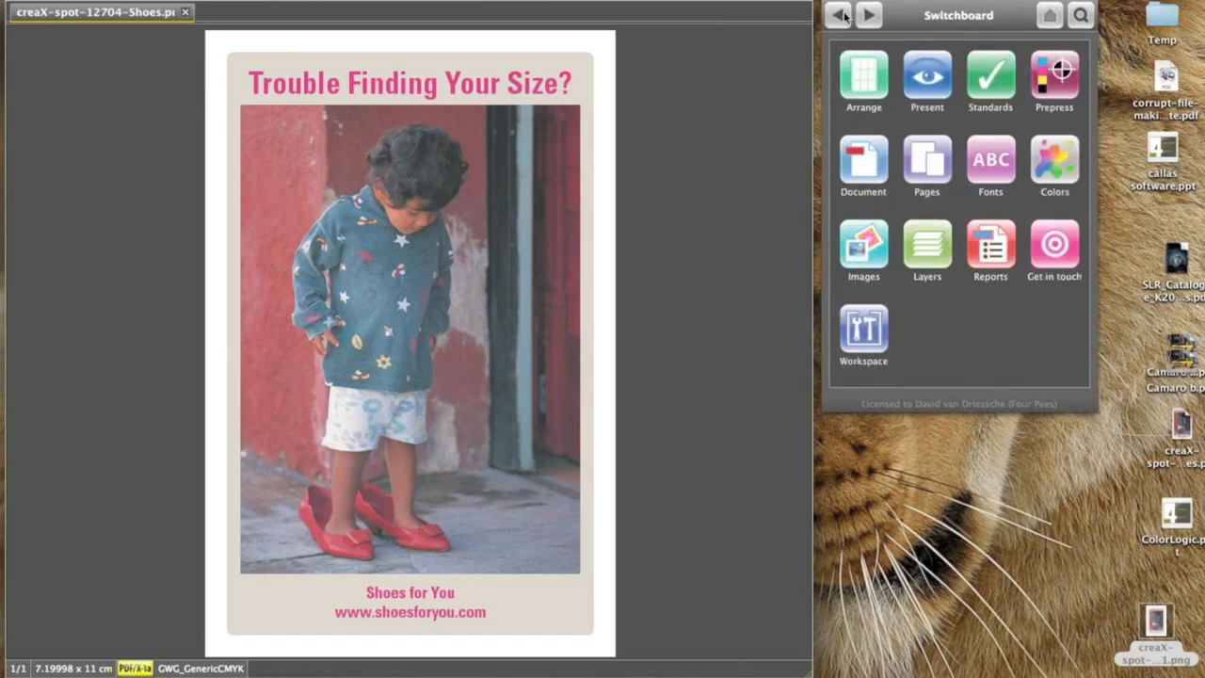
Run the Standards group's Magazine Ad action on the shoes PDF and save the result to the desktop as "creaX-spot-12704-Shoes - test.pdf".
{"action": "left_click", "coordinate": [1001, 79]}
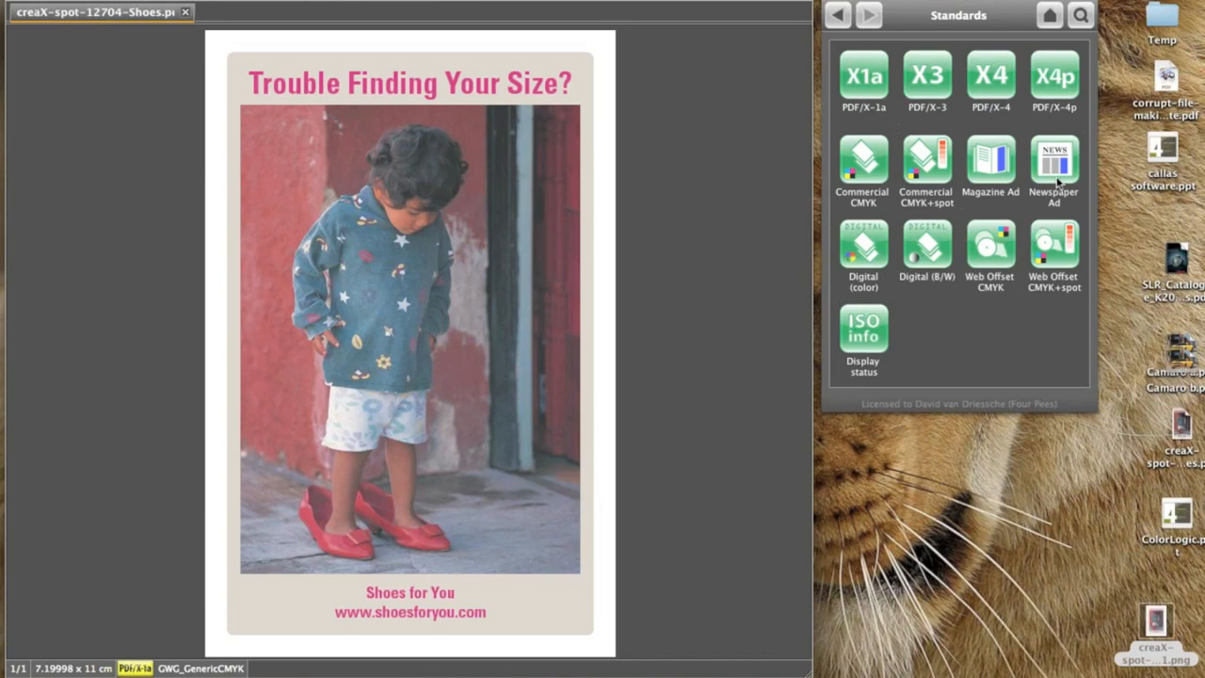
{"action": "left_click", "coordinate": [987, 185]}
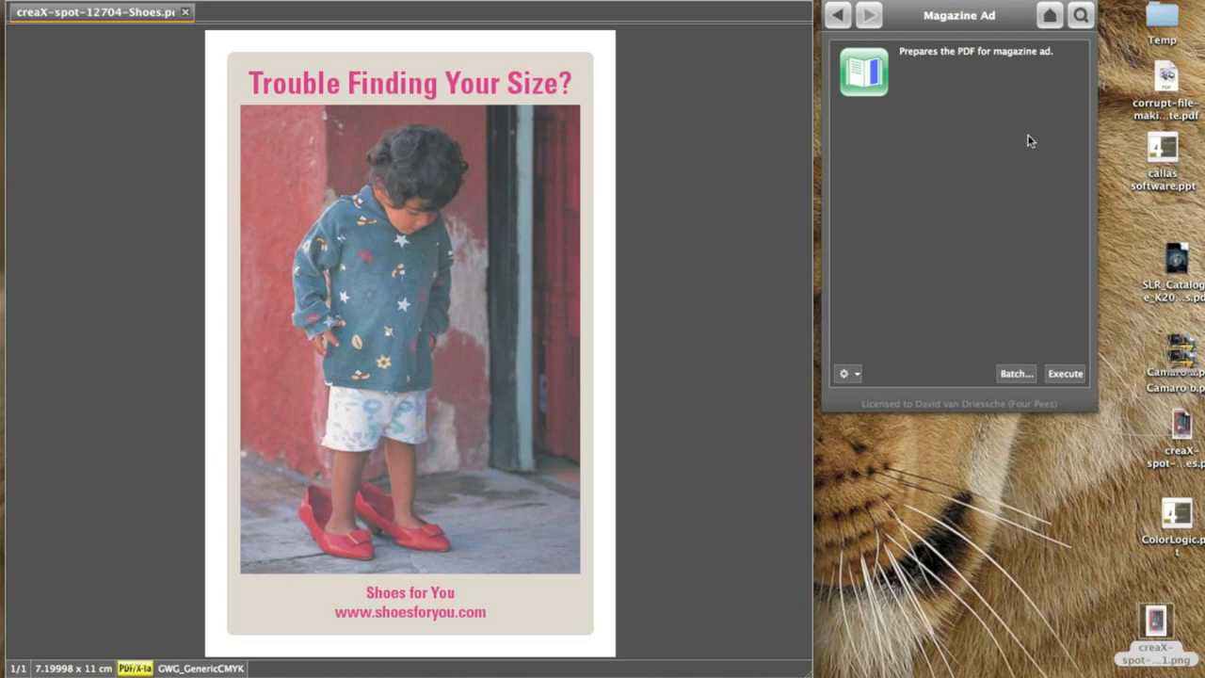
{"action": "left_click", "coordinate": [1067, 374]}
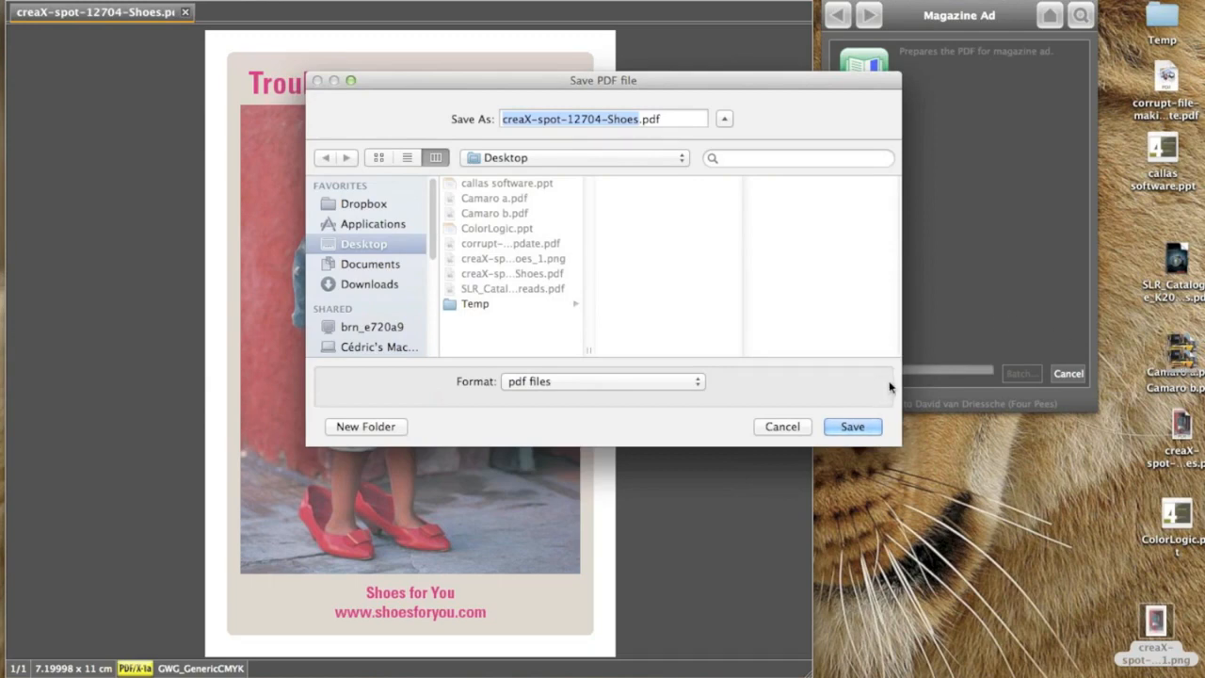
{"action": "left_click", "coordinate": [867, 431]}
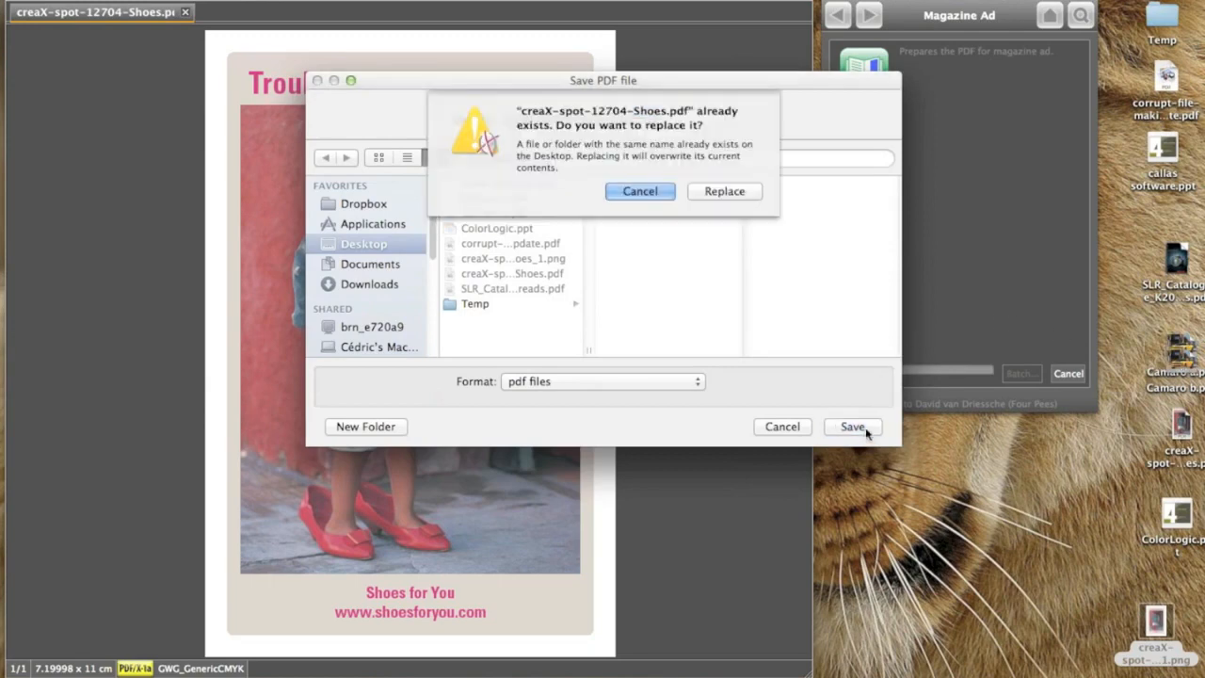
{"action": "left_click", "coordinate": [665, 193]}
{"action": "key", "text": "Right"}
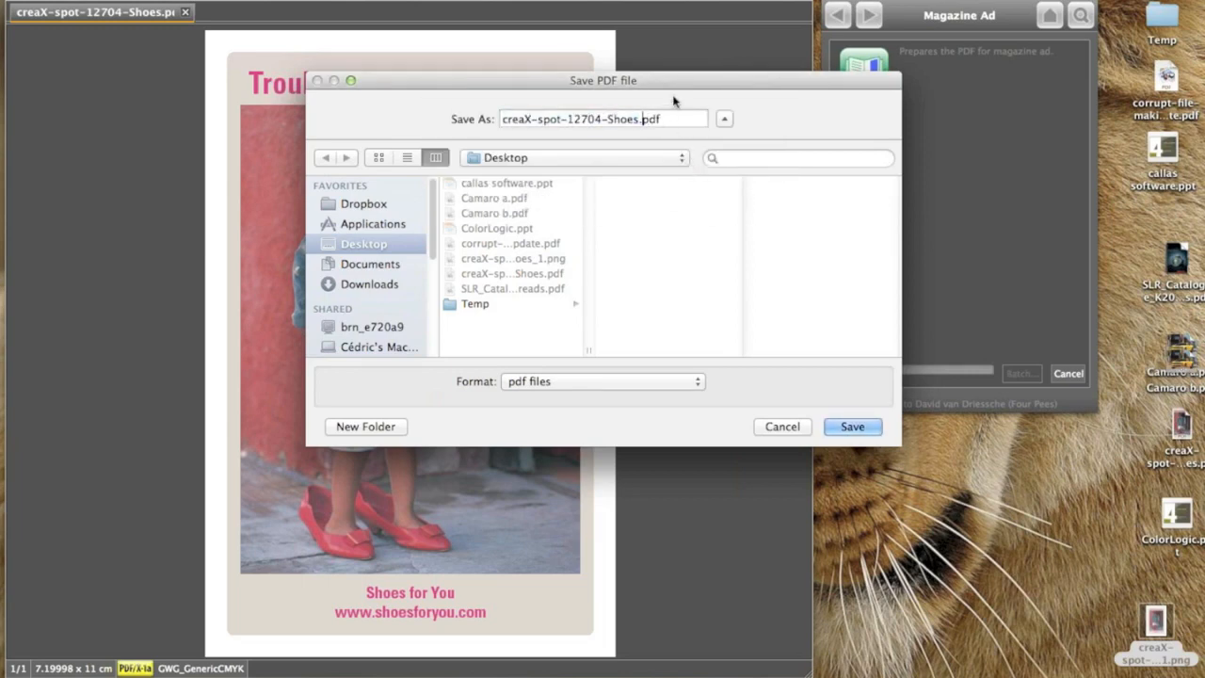
{"action": "type", "text": "- test"}
{"action": "key", "text": "Return"}
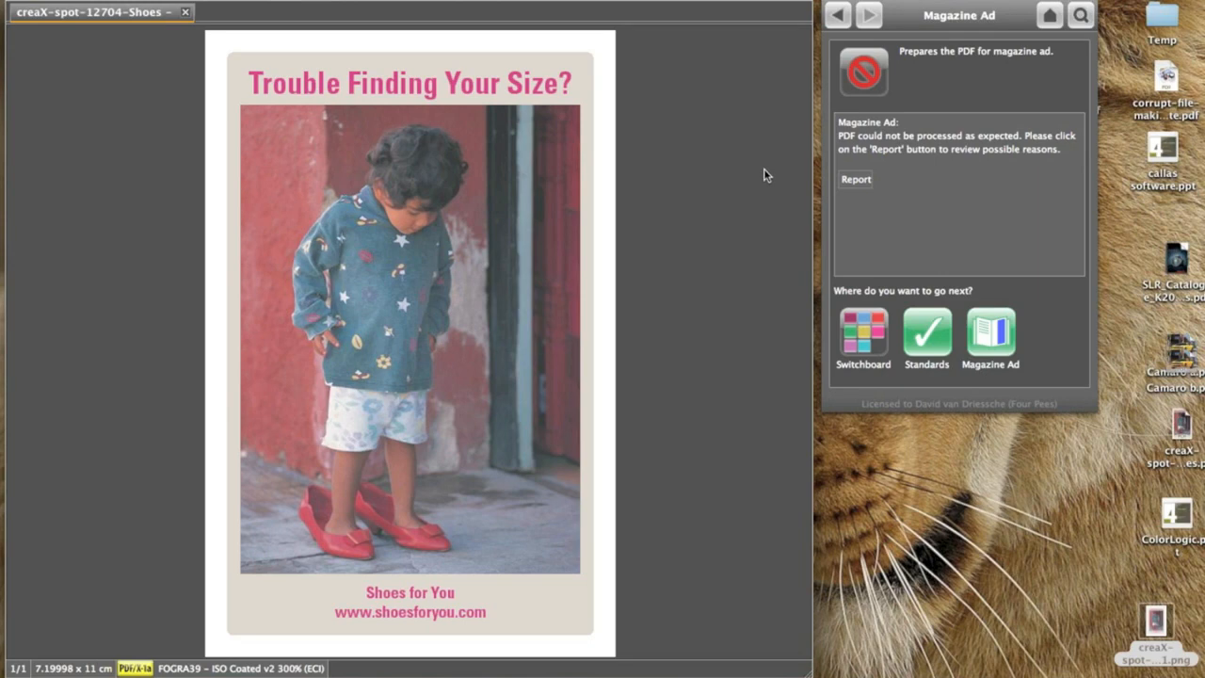
Open the Magazine Ad result report beside the page and show the Snap View window over the document.
{"action": "left_click", "coordinate": [858, 181]}
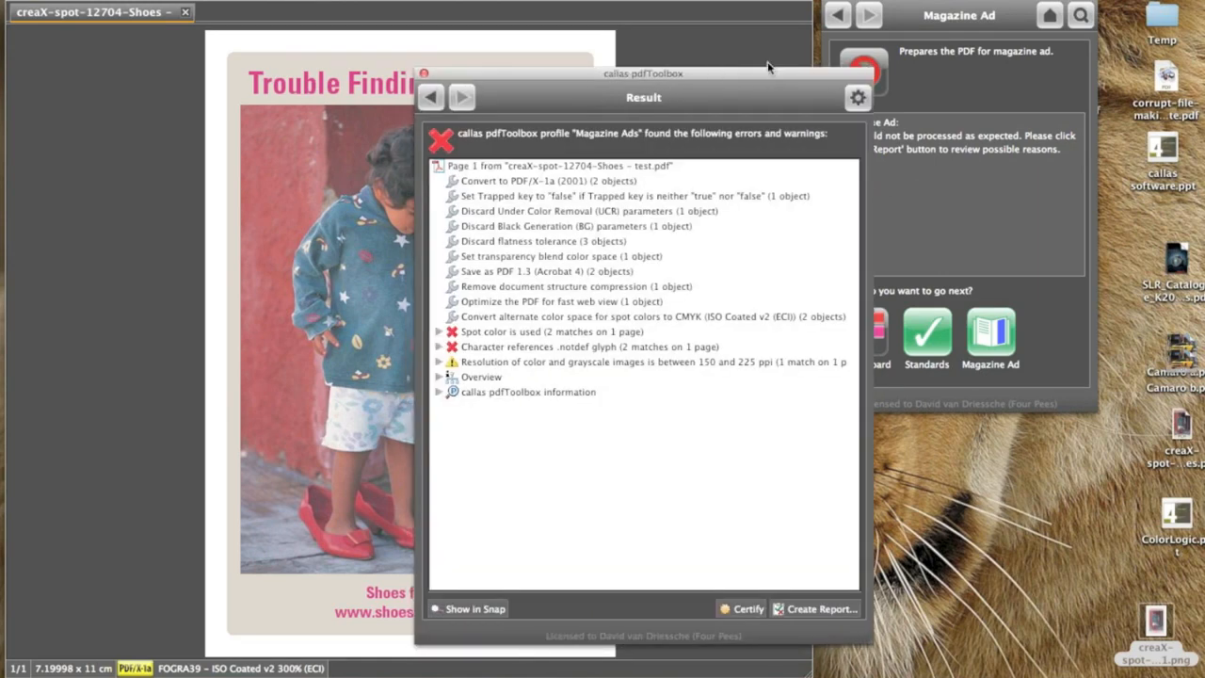
{"action": "left_click_drag", "start_coordinate": [767, 67], "coordinate": [865, 16]}
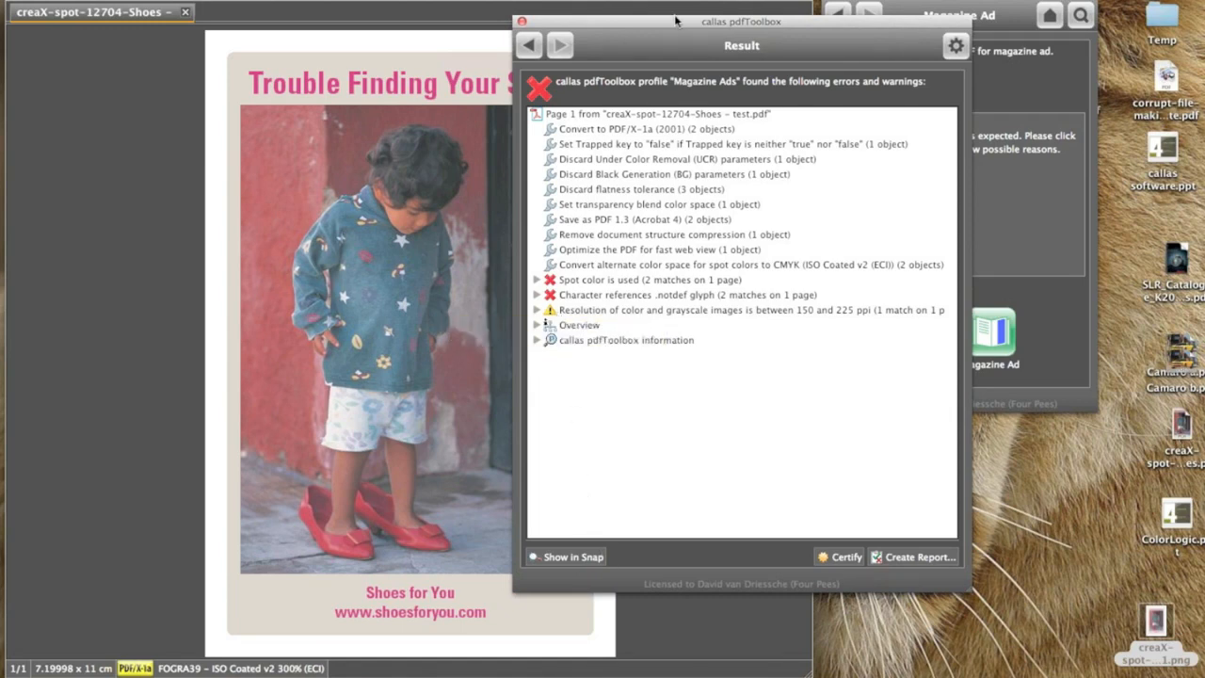
{"action": "left_click_drag", "start_coordinate": [675, 20], "coordinate": [865, 3]}
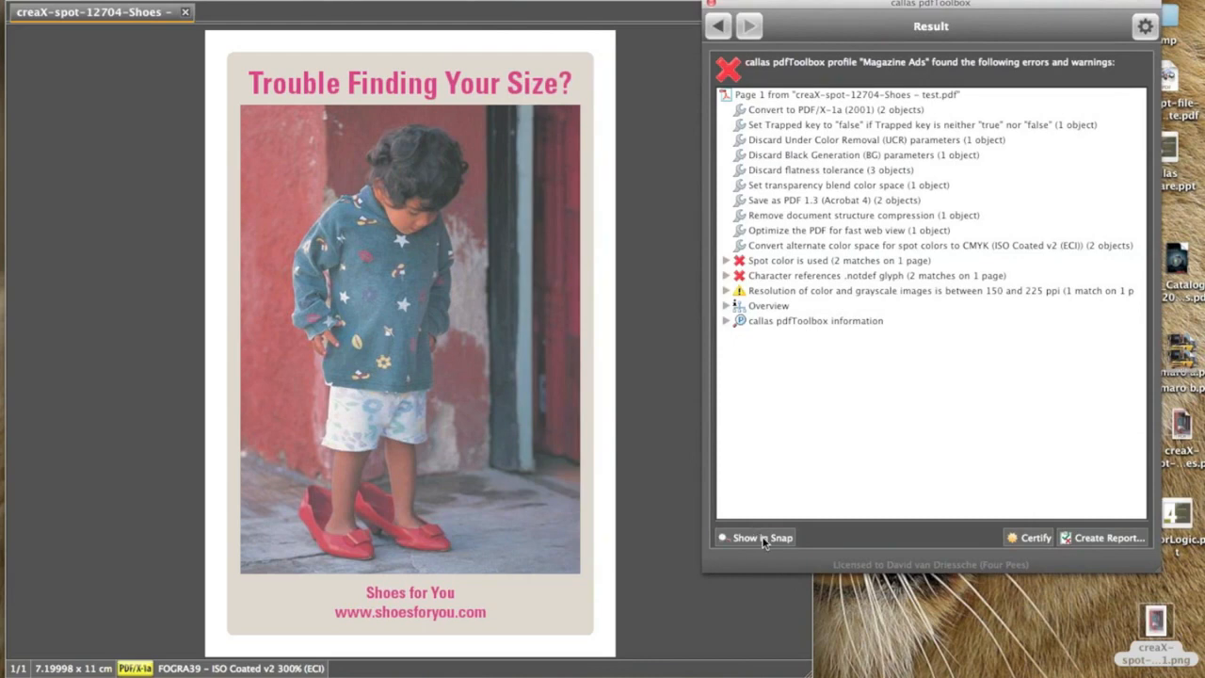
{"action": "left_click", "coordinate": [762, 538]}
{"action": "left_click_drag", "start_coordinate": [540, 585], "coordinate": [474, 131]}
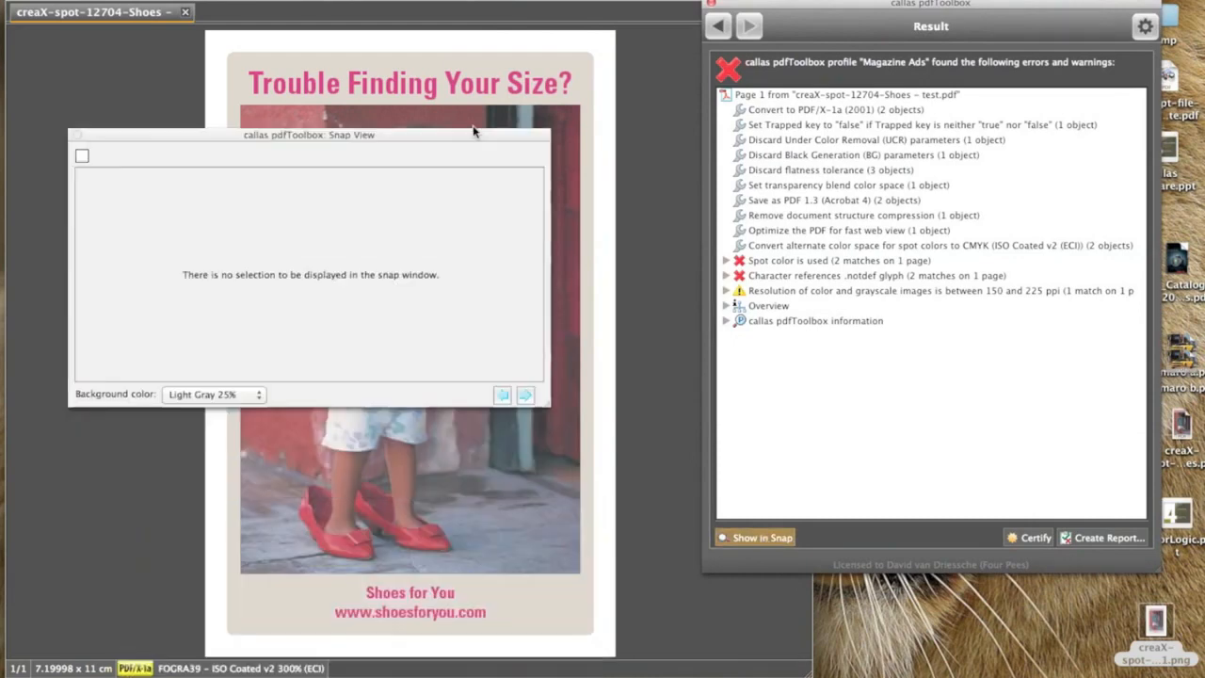
Preview the text objects flagged under "Spot color is used" in the Snap View, moving on to the .notdef glyph error.
{"action": "left_click", "coordinate": [727, 261]}
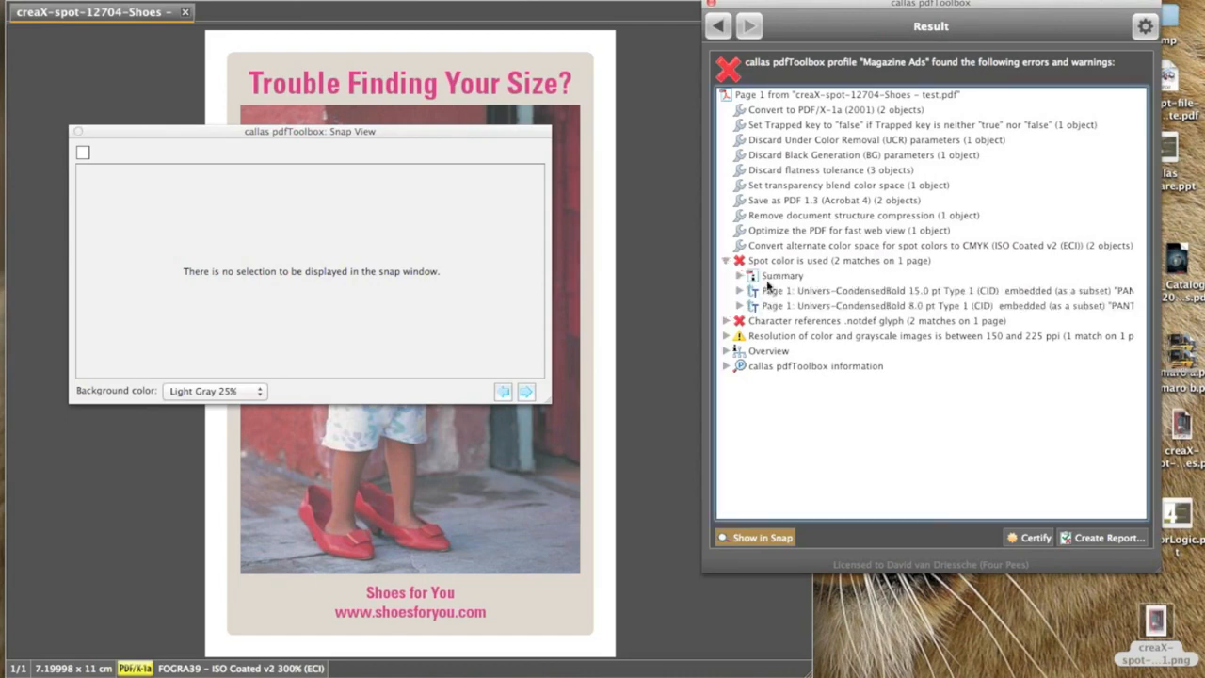
{"action": "left_click", "coordinate": [777, 292]}
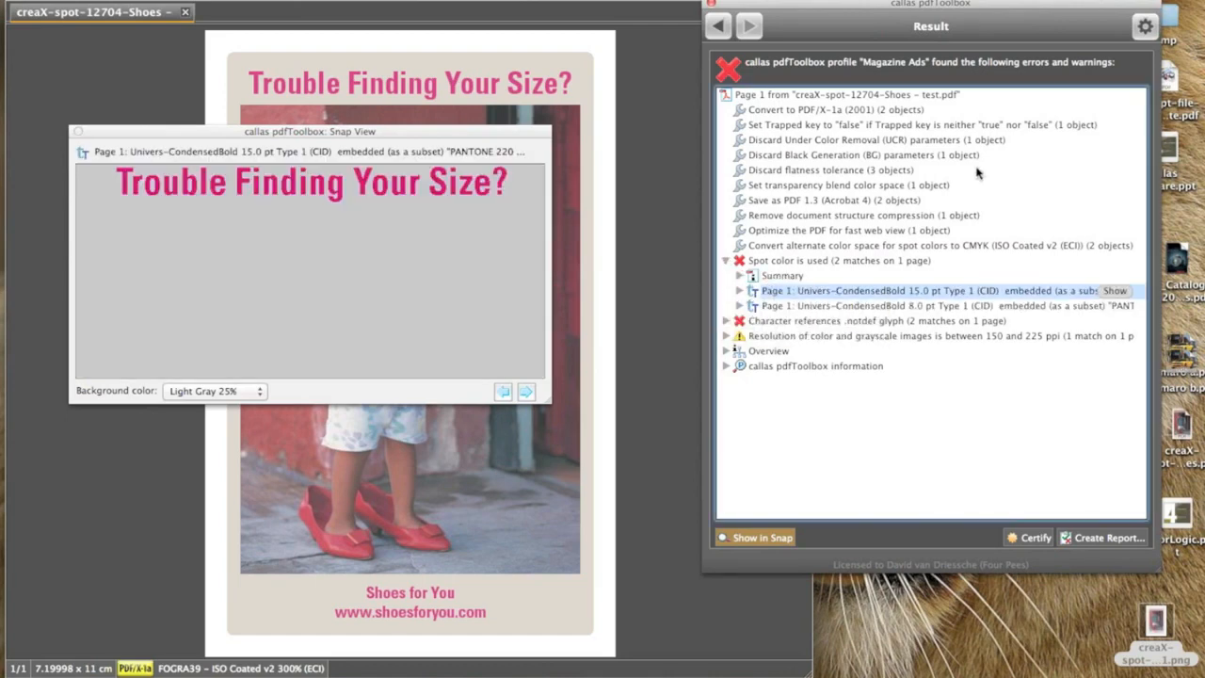
{"action": "key", "text": "Down"}
{"action": "key", "text": "Up"}
{"action": "key", "text": "Down"}
{"action": "key", "text": "Down"}
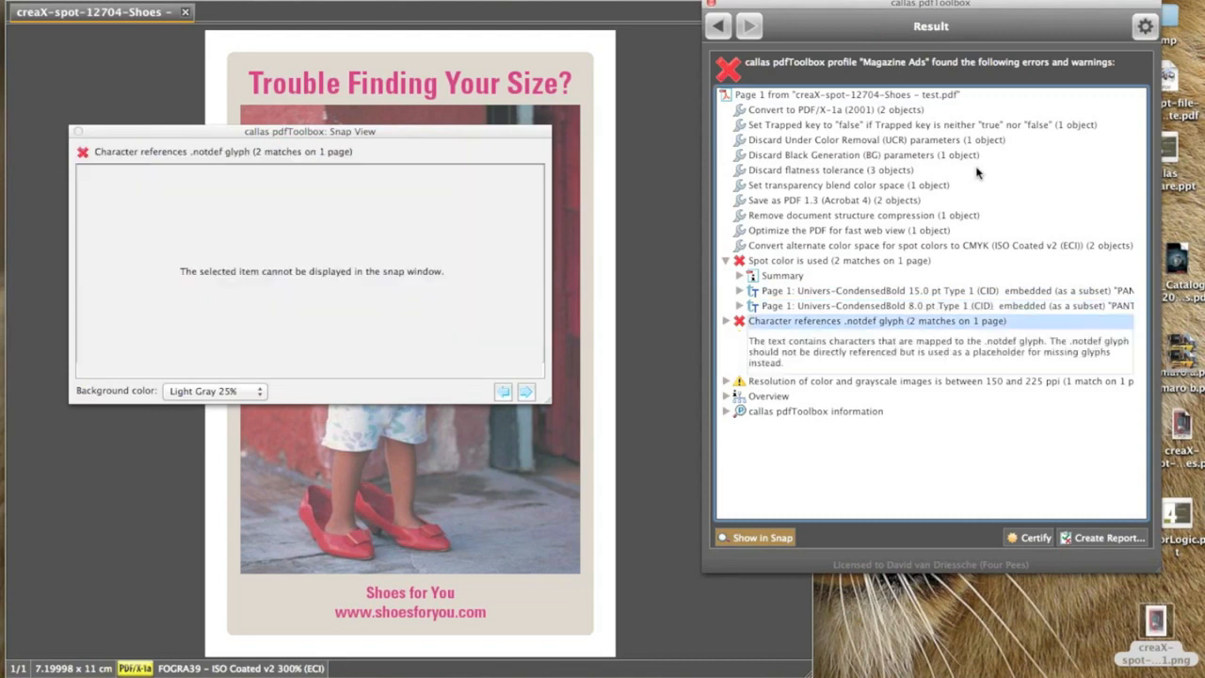
Preview the color image flagged by the 150 to 225 ppi resolution warning in the Snap View, and close the Snap View window.
{"action": "key", "text": "Down"}
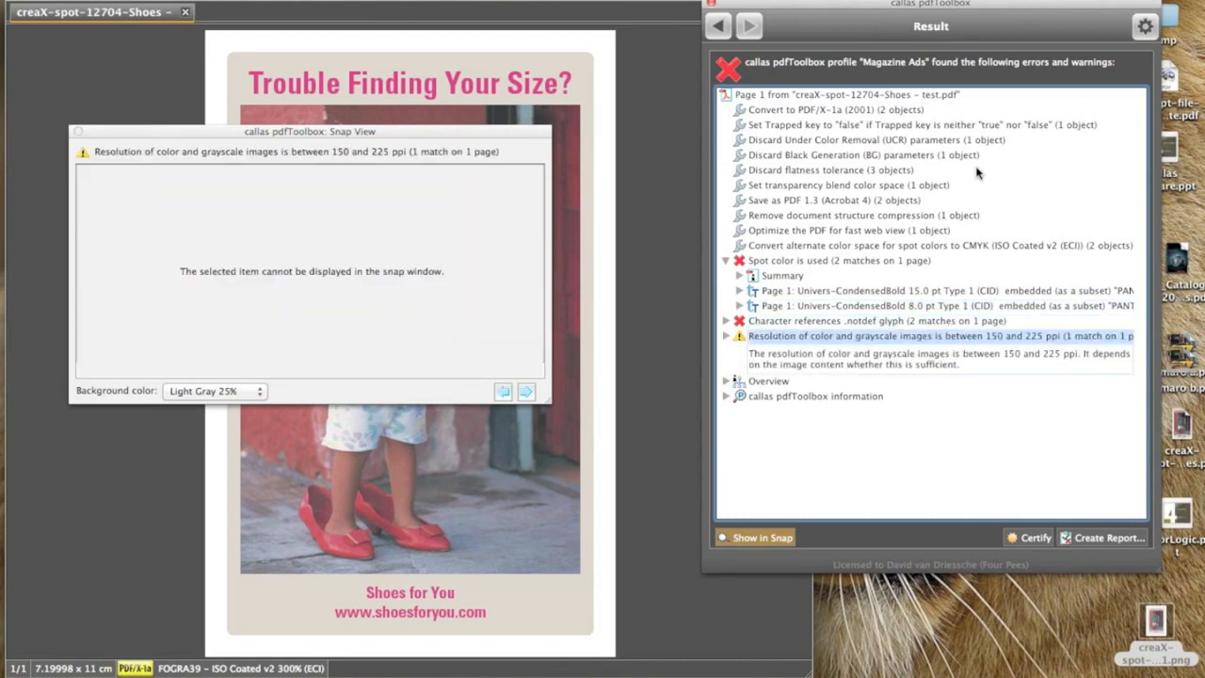
{"action": "key", "text": "Right"}
{"action": "key", "text": "Down"}
{"action": "key", "text": "Down"}
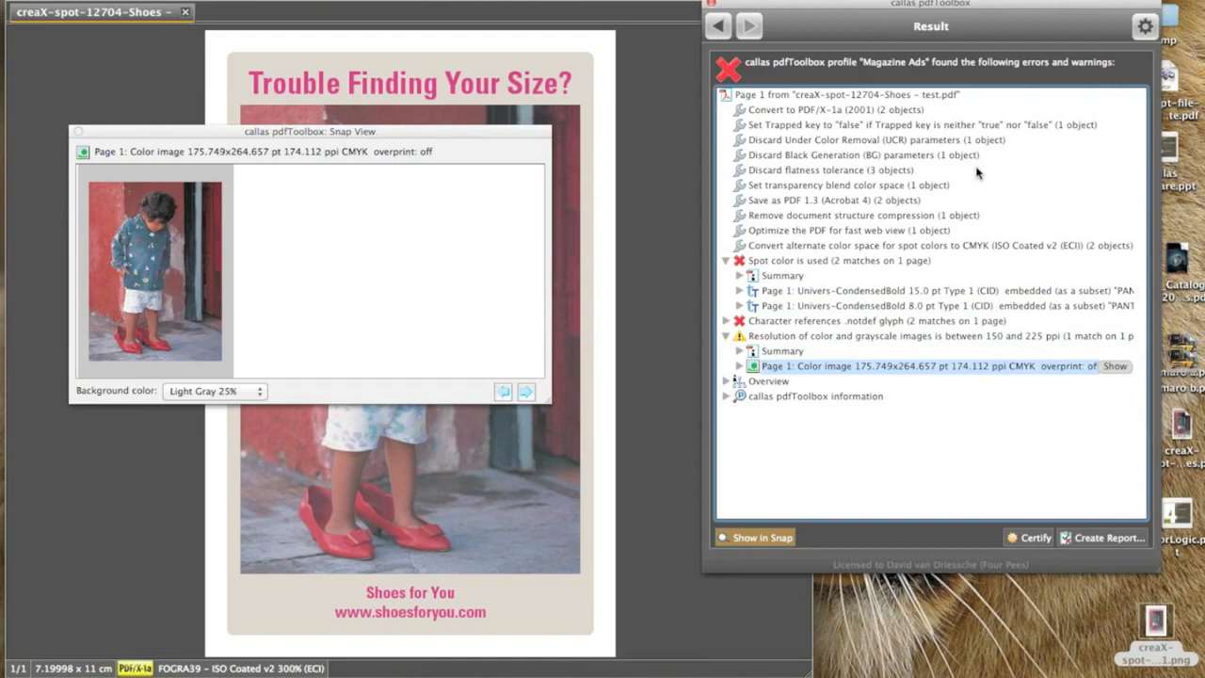
{"action": "left_click", "coordinate": [79, 133]}
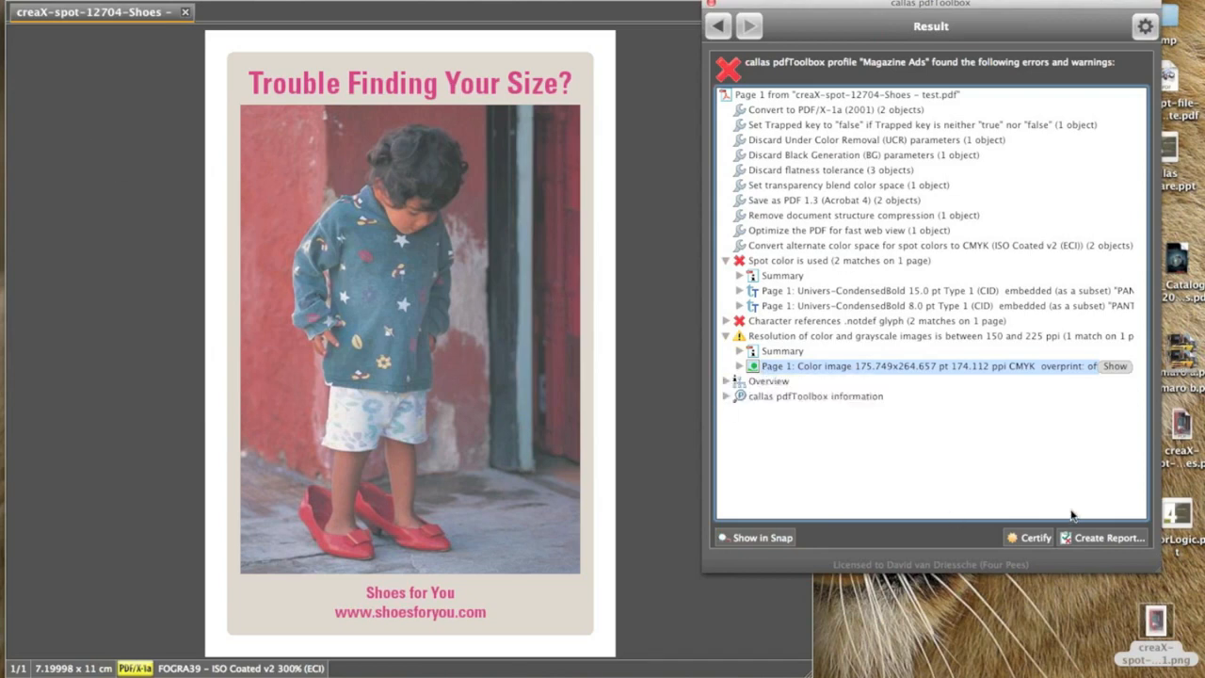
Create a PDF report with Overview and Details, problems highlighted by comments, and save it to the desktop.
{"action": "left_click", "coordinate": [1105, 538]}
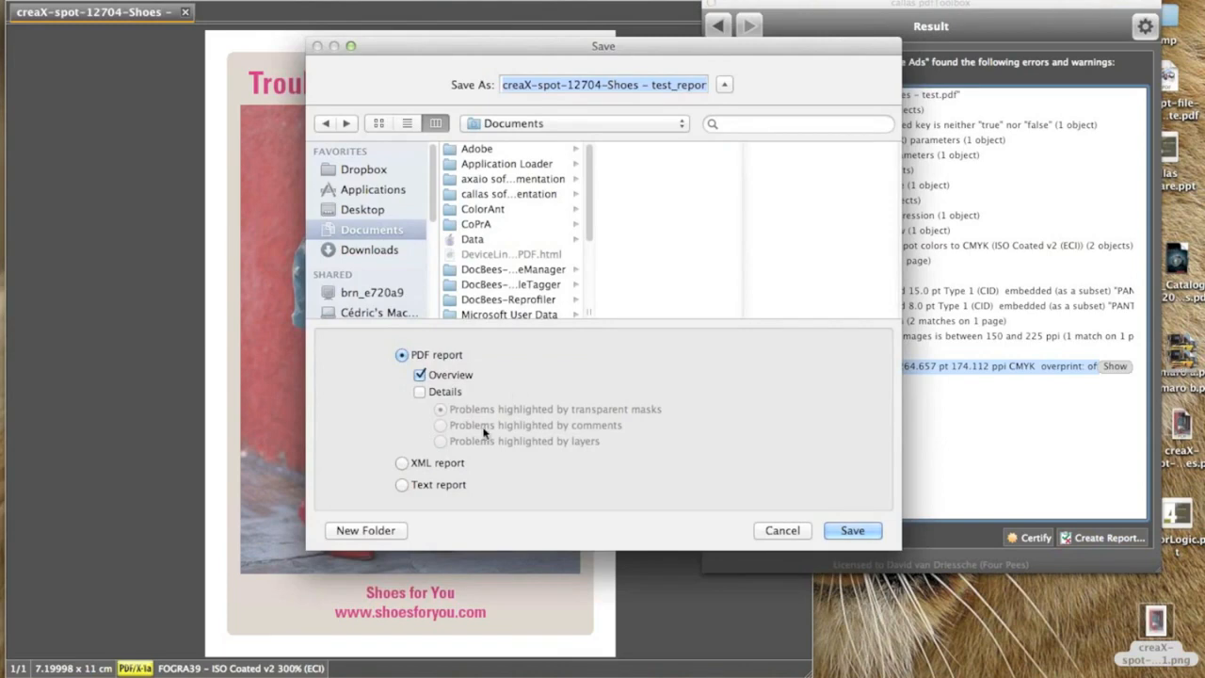
{"action": "left_click", "coordinate": [419, 392]}
{"action": "left_click", "coordinate": [441, 429]}
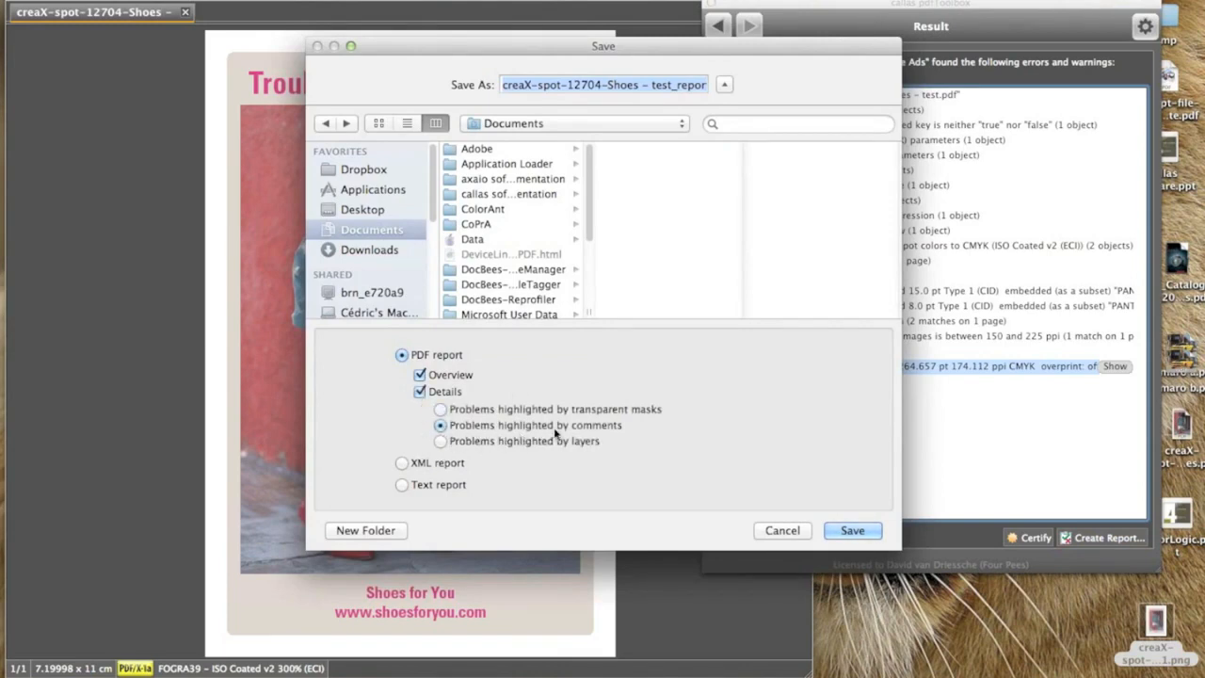
{"action": "left_click", "coordinate": [376, 209]}
{"action": "left_click", "coordinate": [852, 531]}
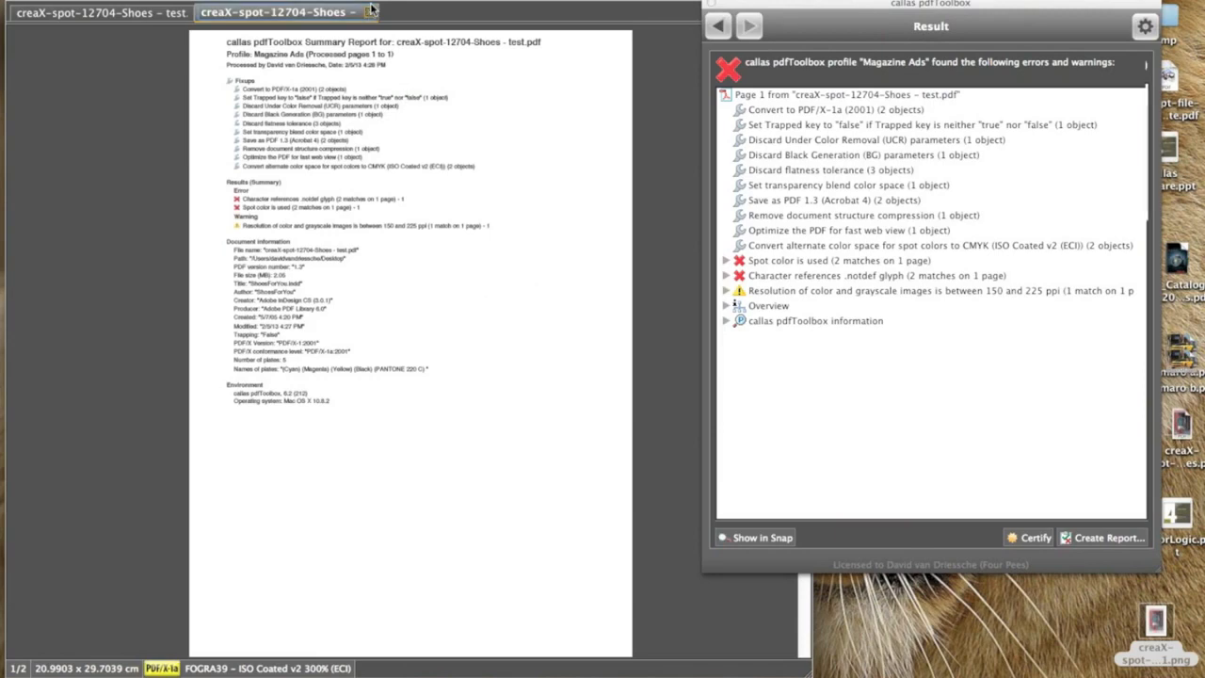
Close the report document in pdfToolbox and open the saved report PDF from the desktop in Acrobat.
{"action": "left_click", "coordinate": [371, 12]}
{"action": "key", "text": "super+h"}
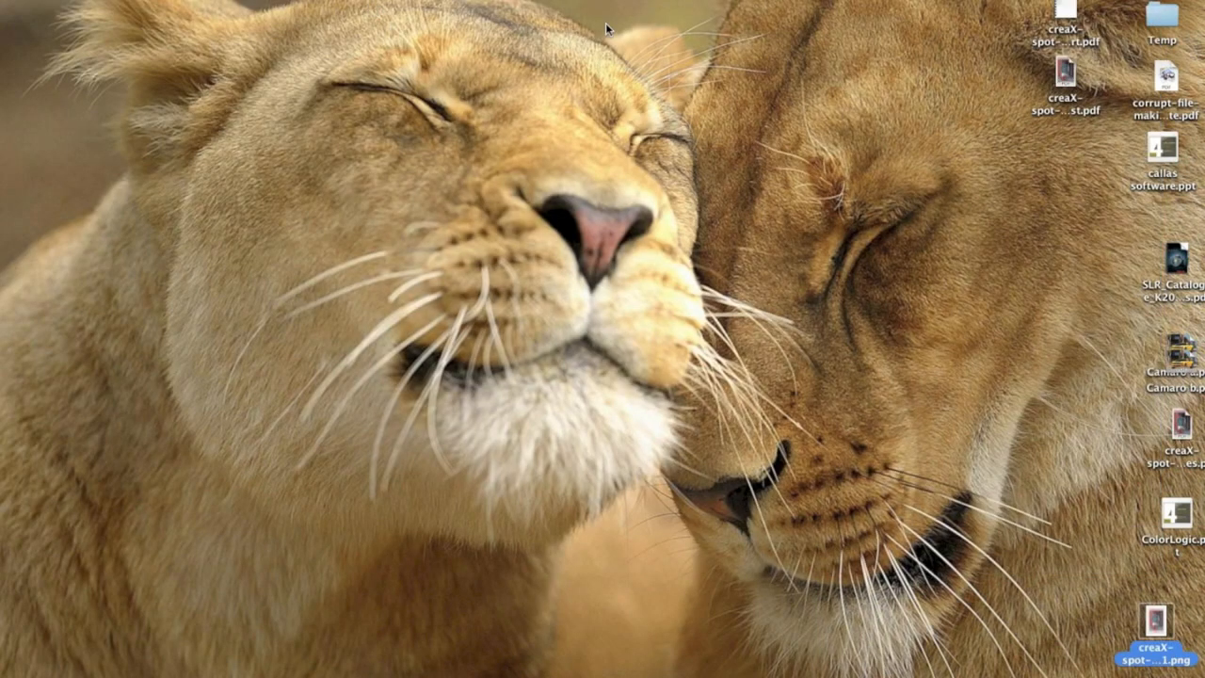
{"action": "left_click_drag", "start_coordinate": [1065, 11], "coordinate": [59, 408]}
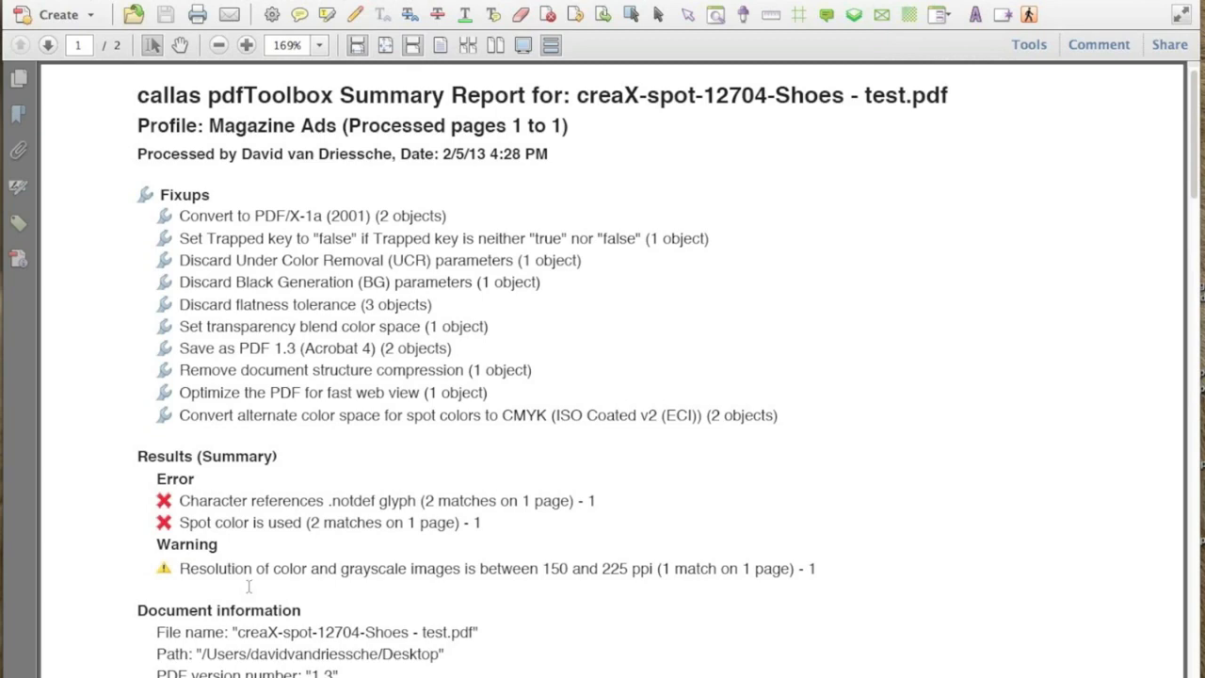
Review the report's summary page and the comments marking the image and headline on the annotated ad page.
{"action": "scroll", "coordinate": [249, 585], "scroll_direction": "down", "scroll_amount": 3}
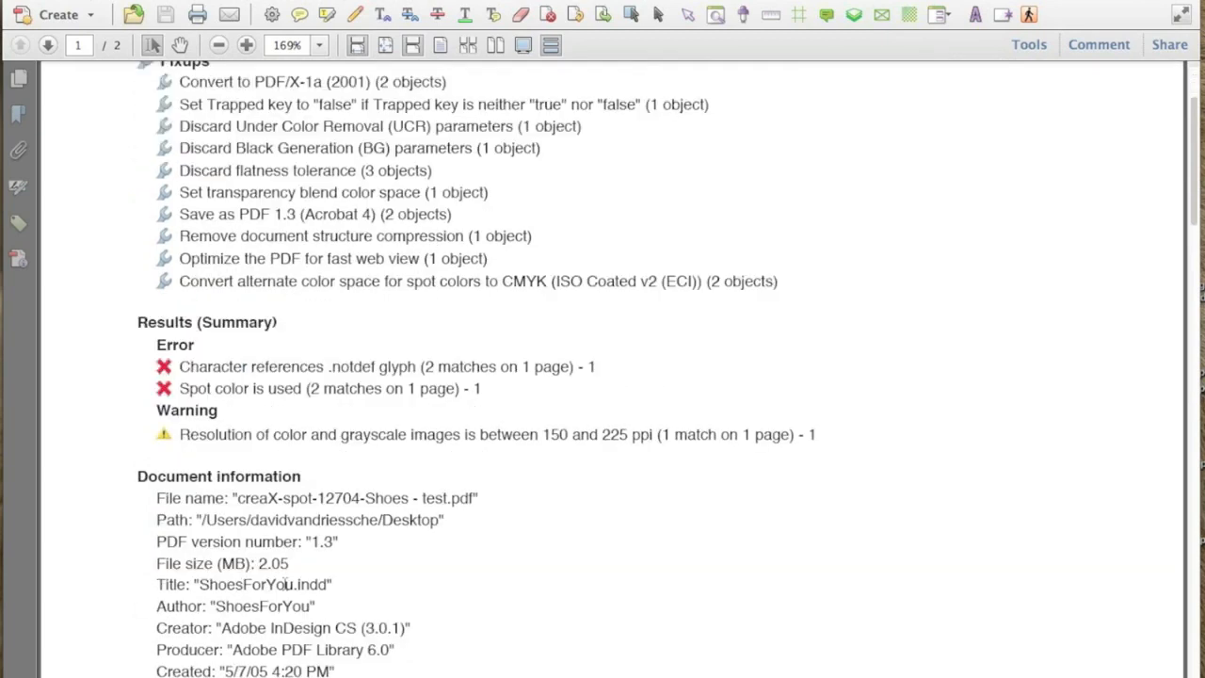
{"action": "left_click", "coordinate": [1193, 539]}
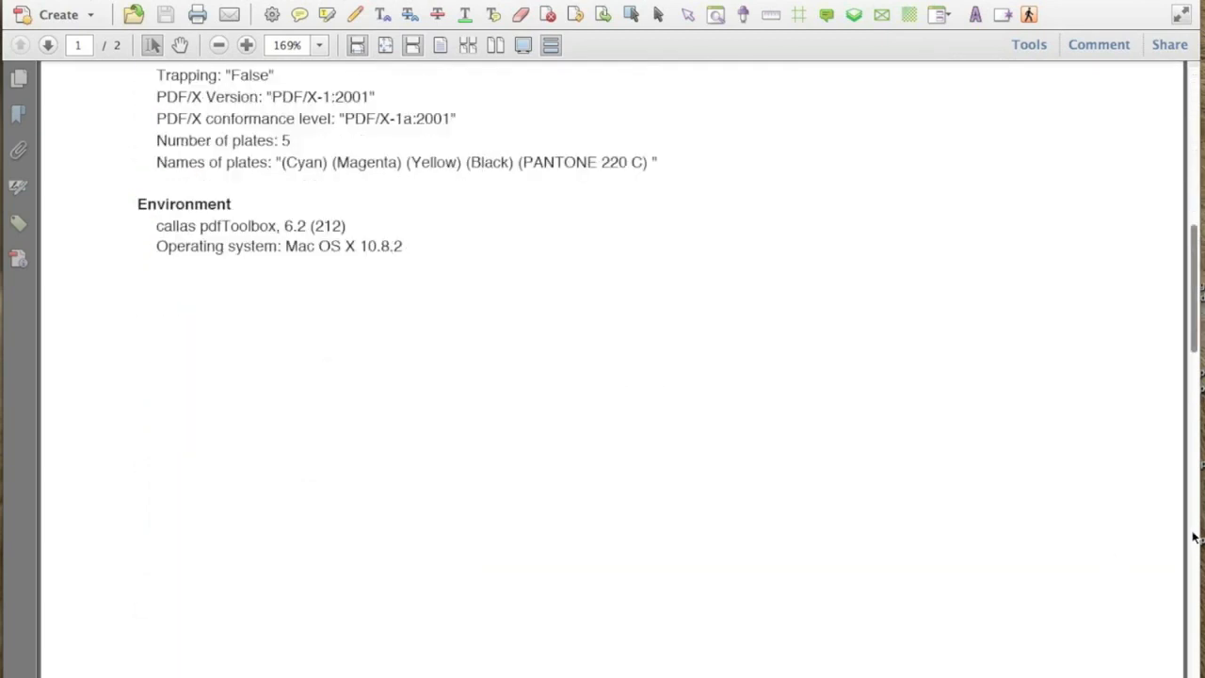
{"action": "left_click", "coordinate": [1193, 538]}
{"action": "scroll", "coordinate": [1086, 525], "scroll_direction": "down", "scroll_amount": 4}
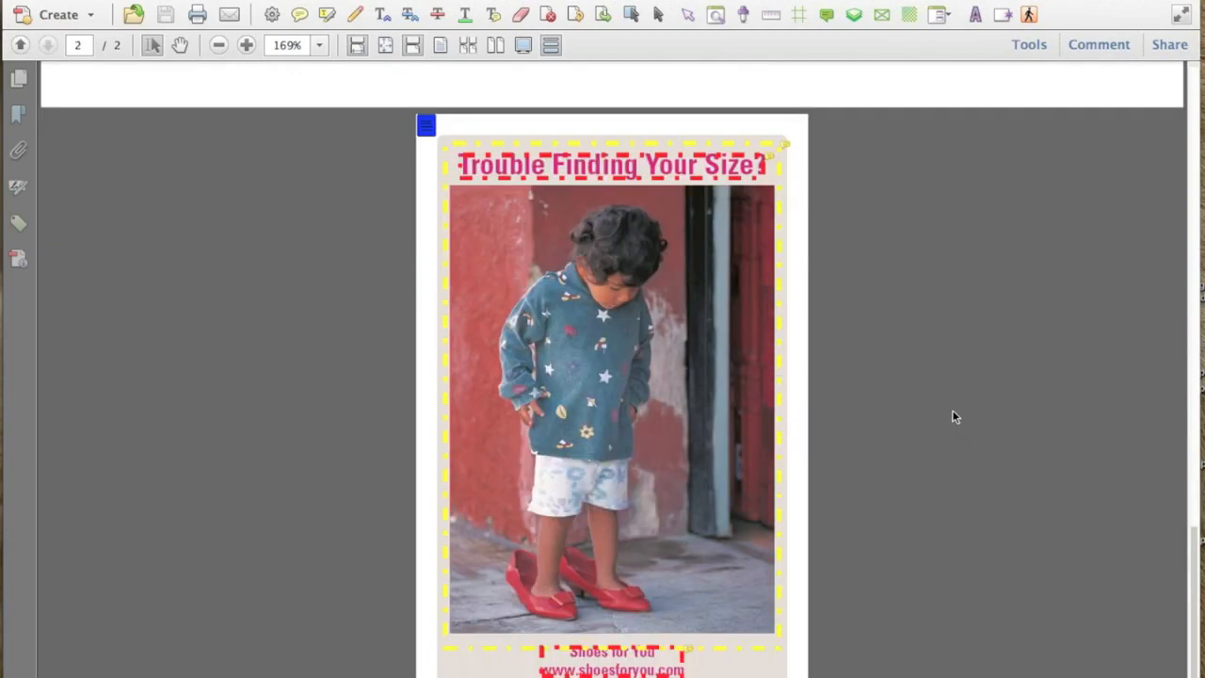
{"action": "mouse_move", "coordinate": [778, 254]}
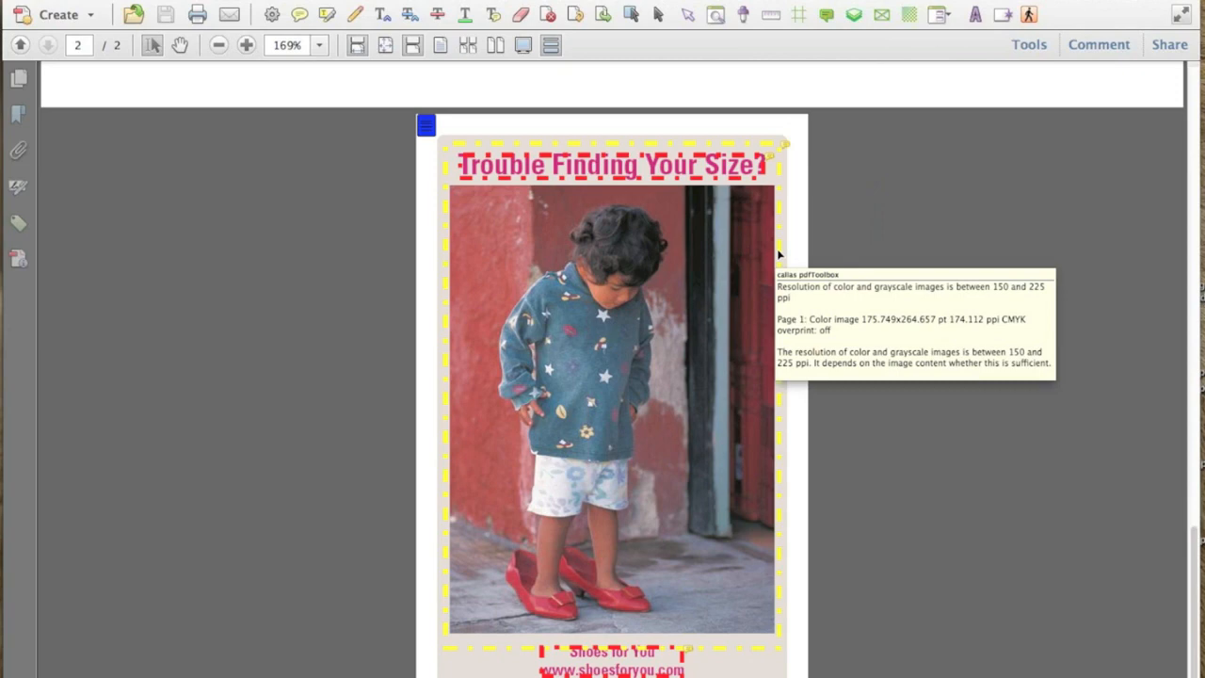
{"action": "mouse_move", "coordinate": [740, 181]}
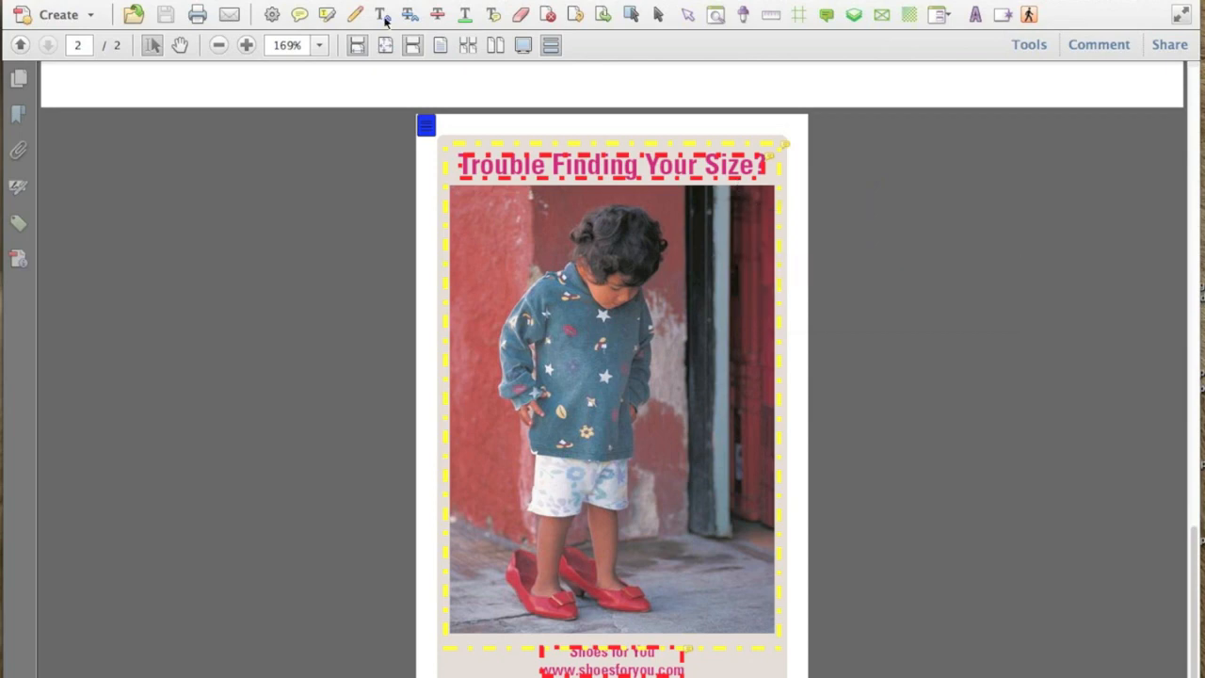
Quit Acrobat and switch back to callas pdfToolbox.
{"action": "left_click", "coordinate": [57, 0]}
{"action": "left_click", "coordinate": [182, 163]}
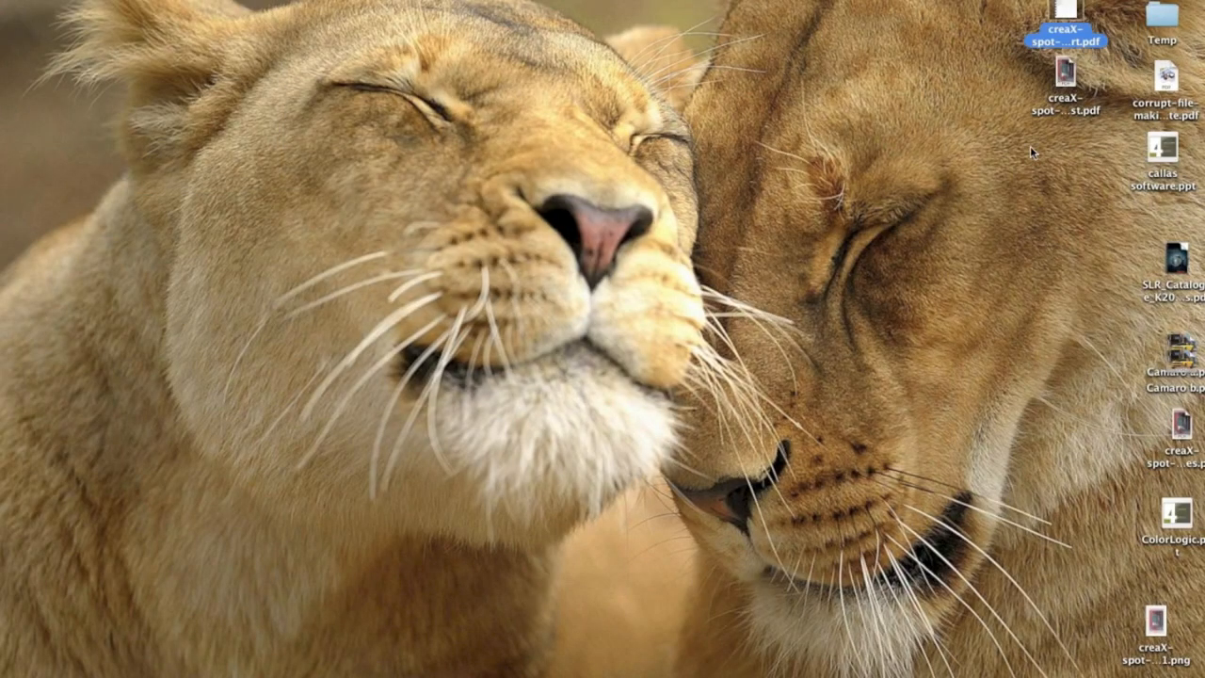
{"action": "key", "text": "super+Tab"}
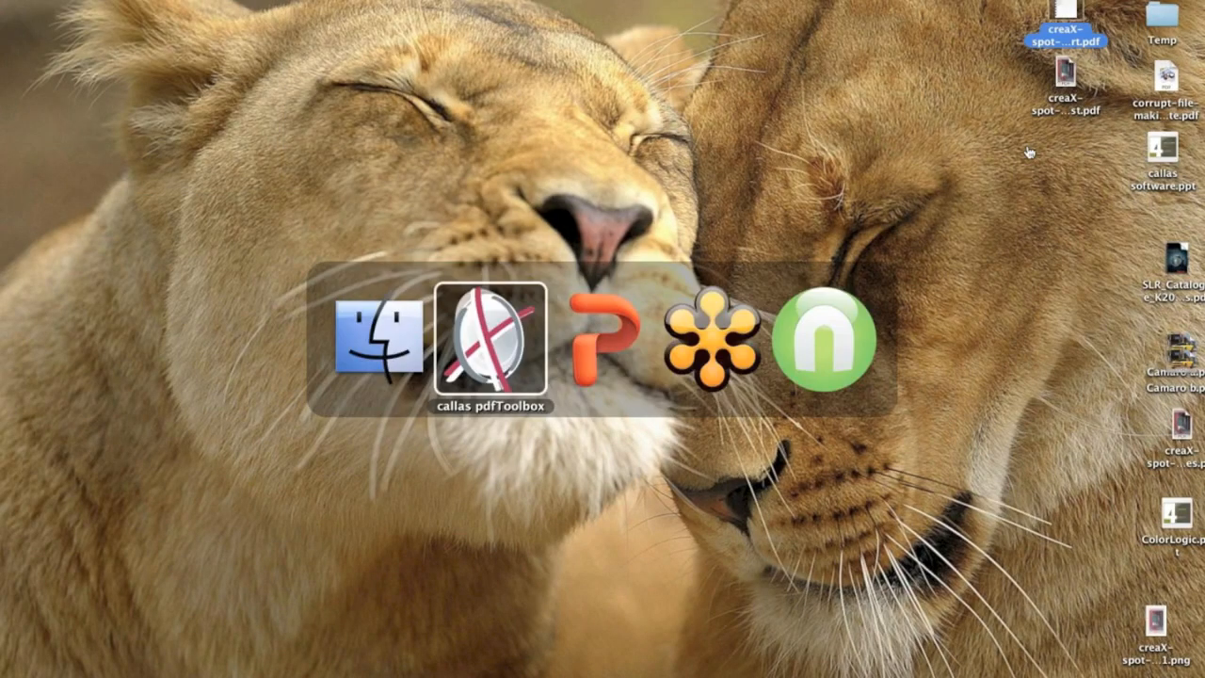
{"action": "key", "text": "super+Tab"}
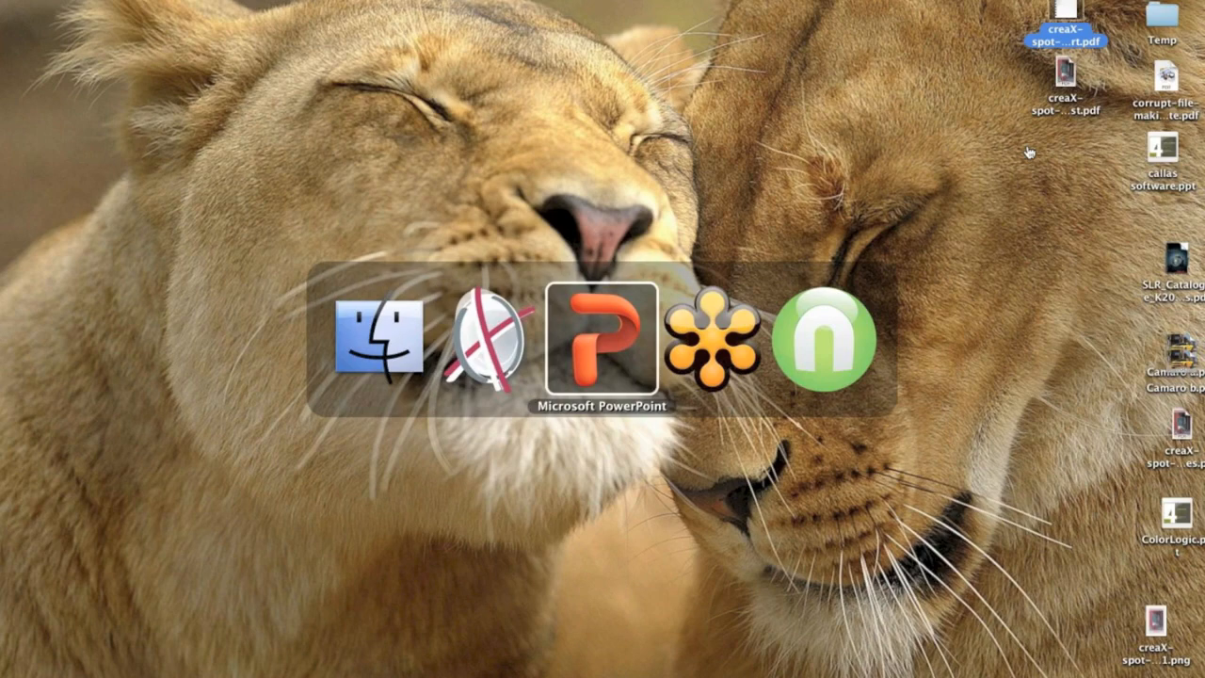
{"action": "key", "text": "shift+super+Tab"}
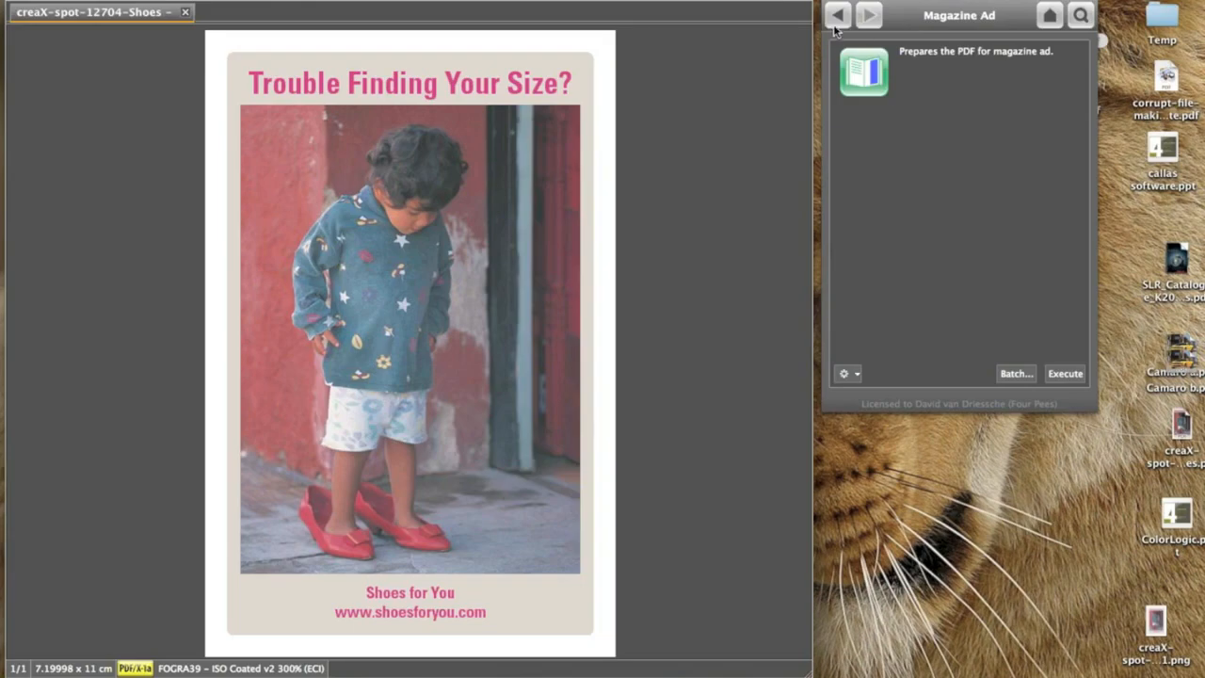
Go back from the Magazine Ad action to the Switchboard overview and close the Switchboard window.
{"action": "left_click", "coordinate": [837, 17]}
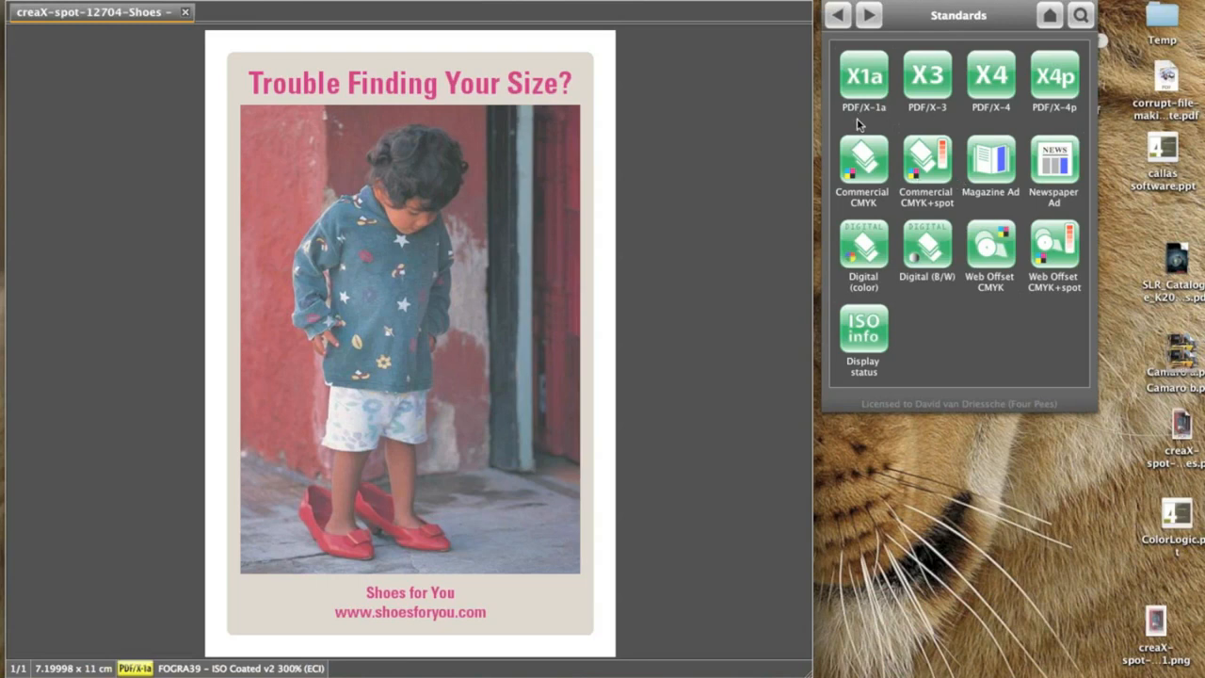
{"action": "left_click", "coordinate": [834, 13]}
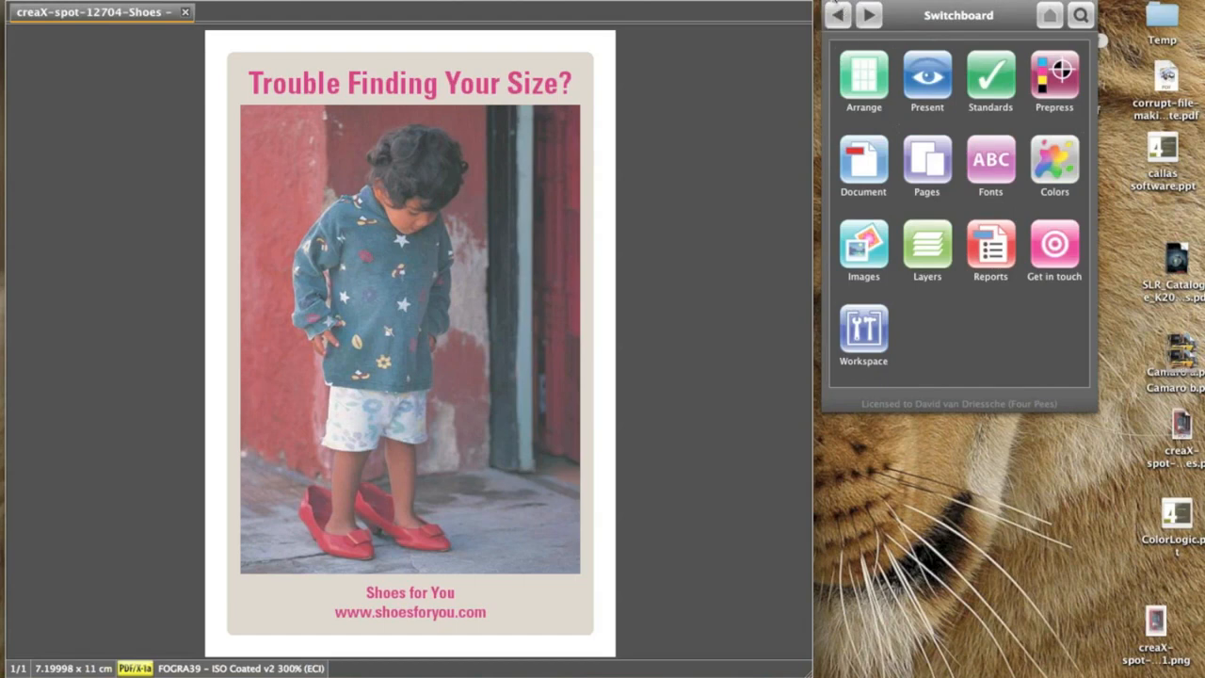
{"action": "left_click", "coordinate": [830, 1]}
Open the Profiles window, collapse the DvD and PDF/A compliance groups, and bring the Prepress profiles into view.
{"action": "left_click", "coordinate": [294, 0]}
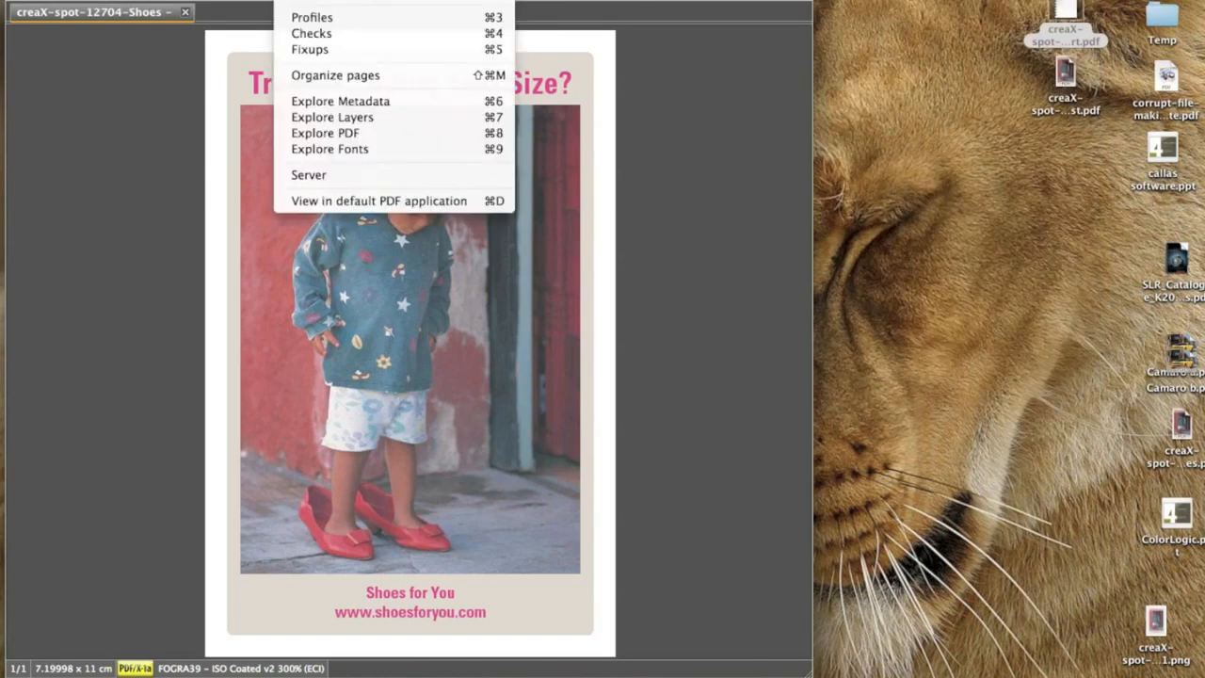
{"action": "left_click", "coordinate": [305, 23]}
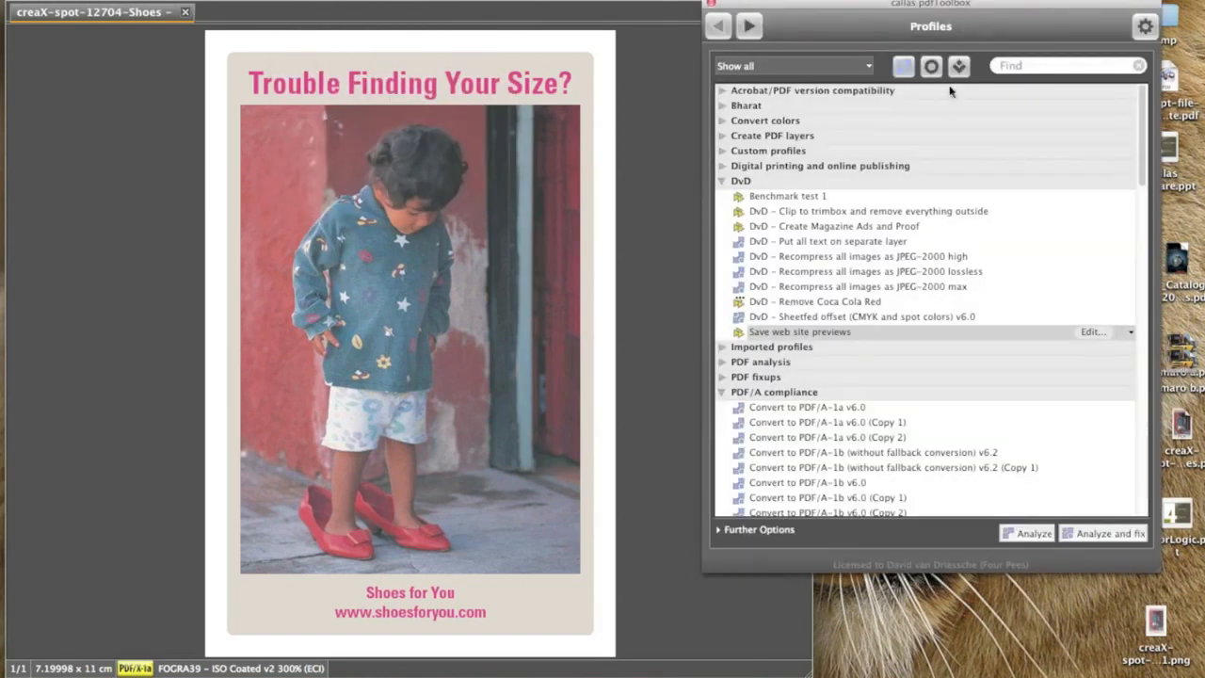
{"action": "left_click", "coordinate": [721, 181]}
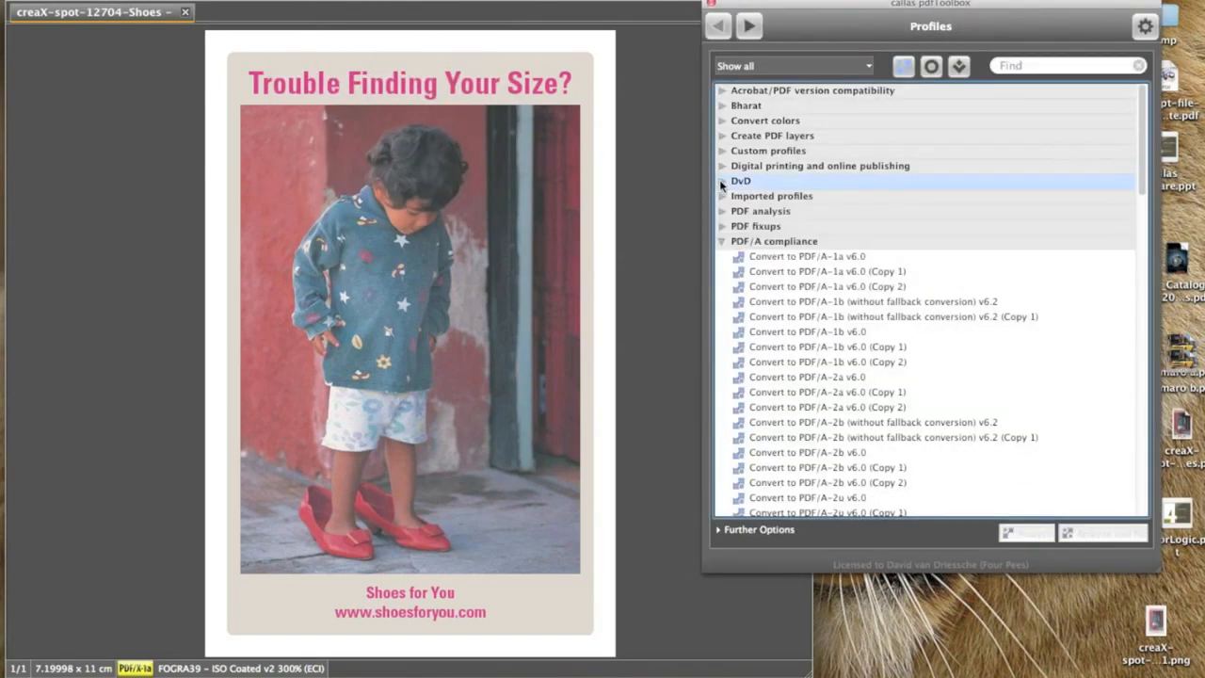
{"action": "left_click", "coordinate": [722, 241]}
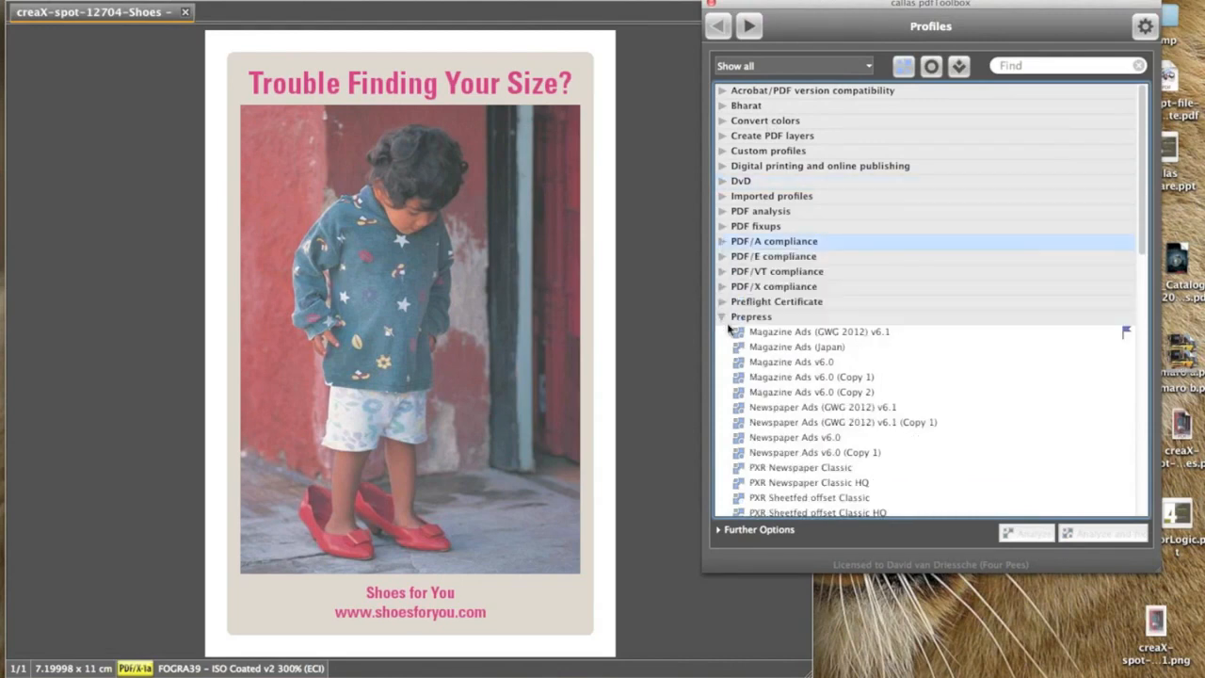
{"action": "scroll", "coordinate": [836, 329], "scroll_direction": "down", "scroll_amount": 5}
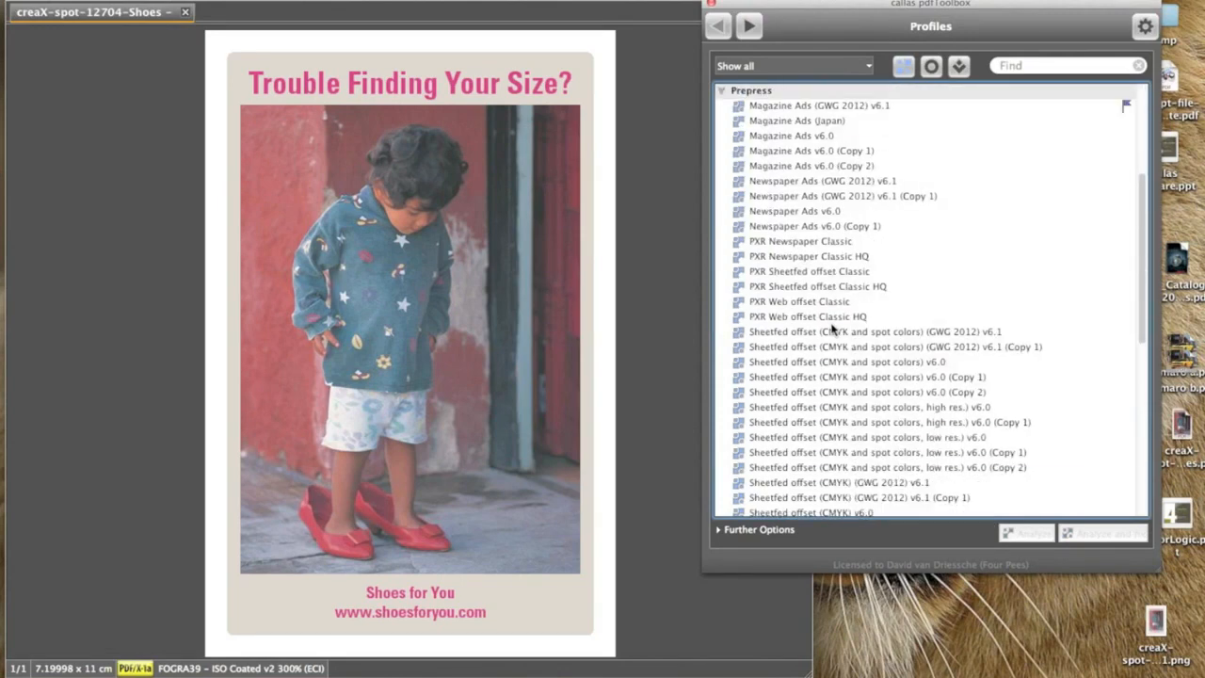
Open the Magazine Ads v6.0 profile in the profile editor and examine its Document, Pages and Images checks.
{"action": "left_click", "coordinate": [794, 138]}
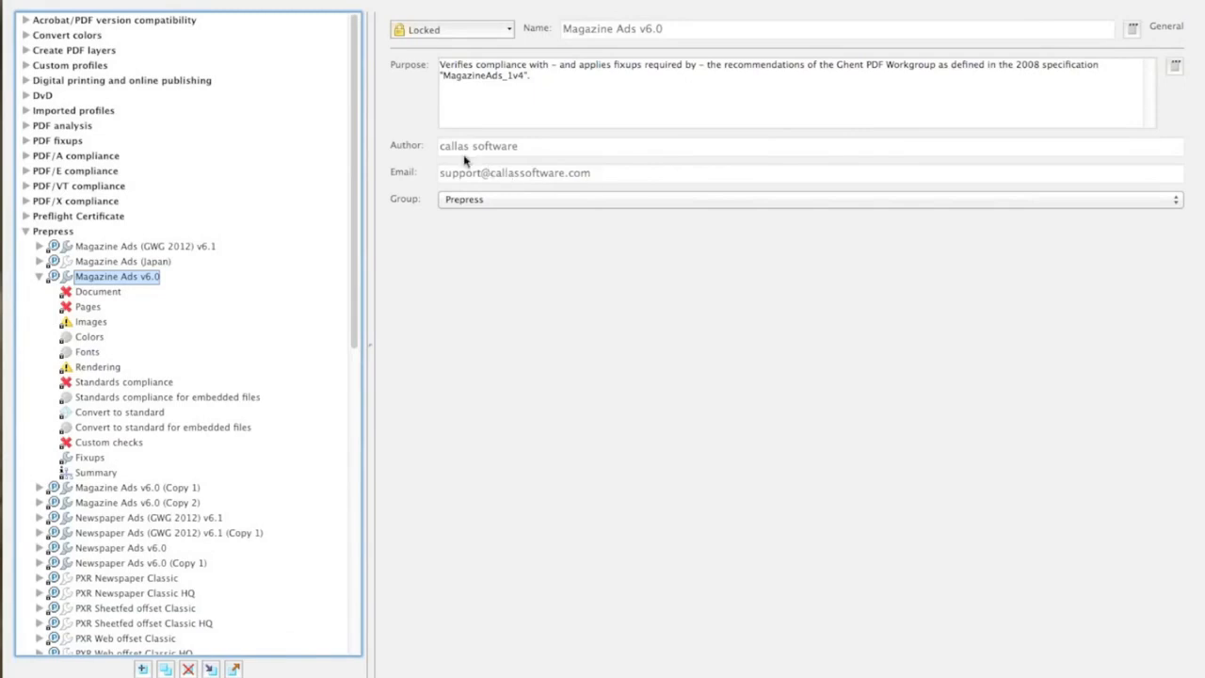
{"action": "left_click_drag", "start_coordinate": [352, 138], "coordinate": [350, 227]}
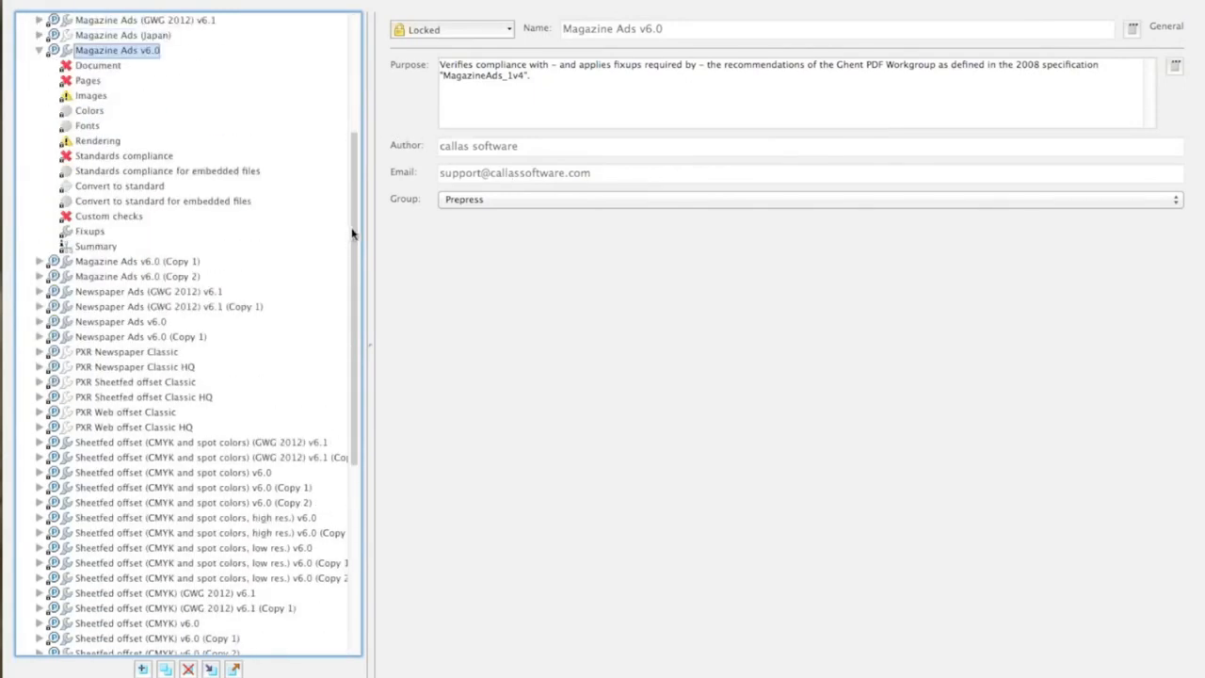
{"action": "left_click", "coordinate": [101, 70]}
{"action": "left_click", "coordinate": [81, 82]}
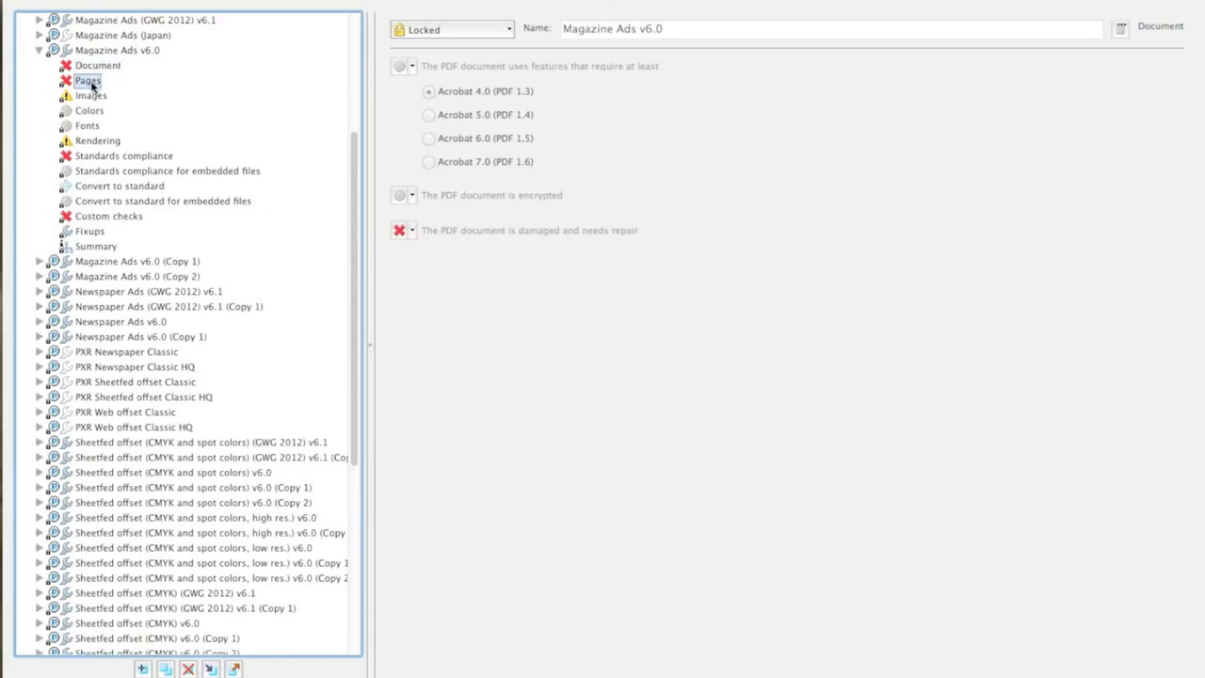
{"action": "left_click", "coordinate": [92, 96]}
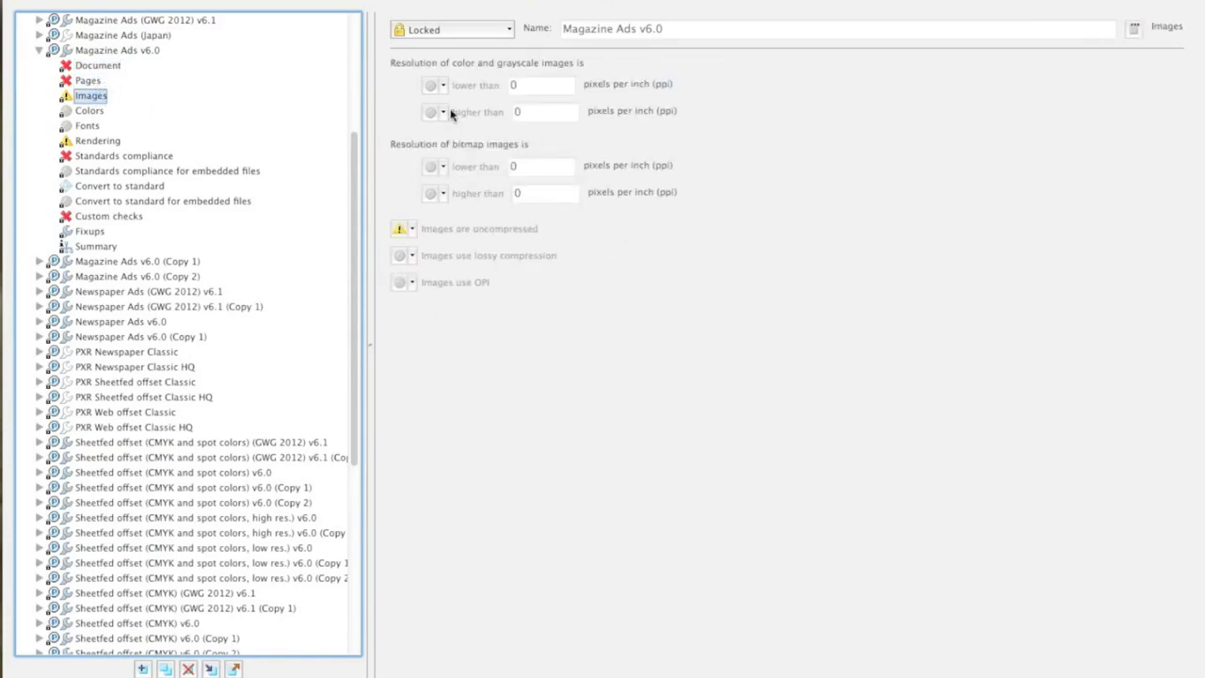
Examine the Magazine Ads v6.0 profile's Custom checks and Fixups, widening the "Fixups in this profile" list to show full names.
{"action": "left_click", "coordinate": [126, 218]}
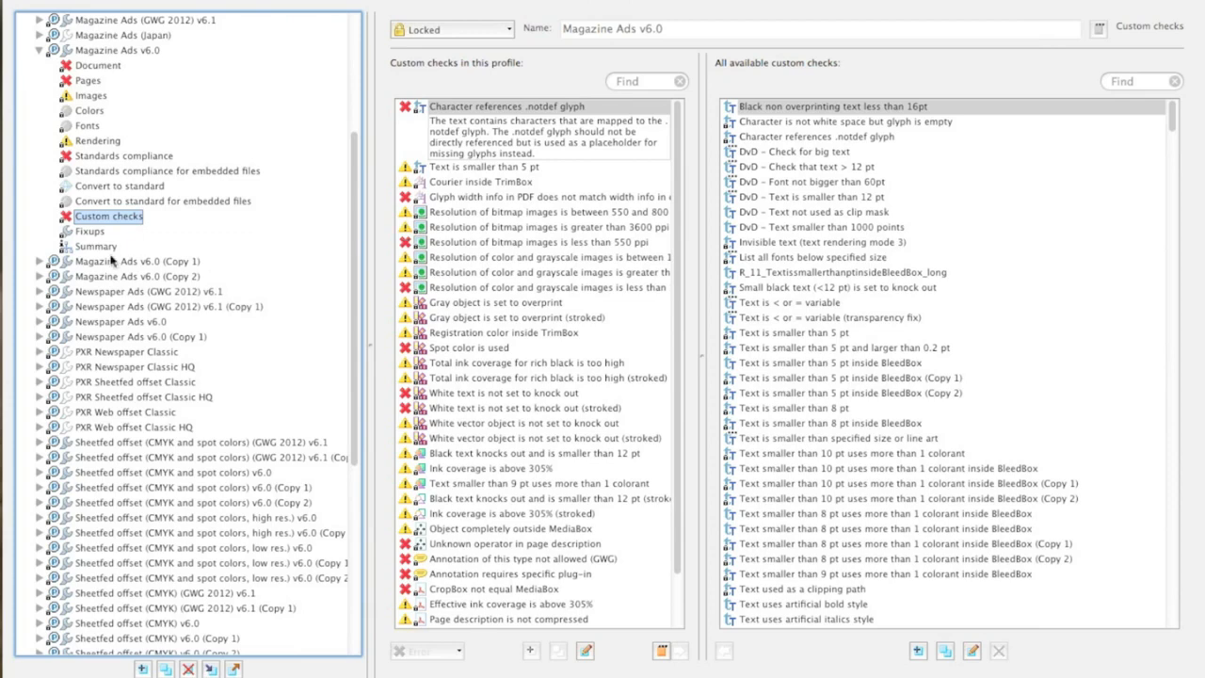
{"action": "left_click", "coordinate": [91, 233]}
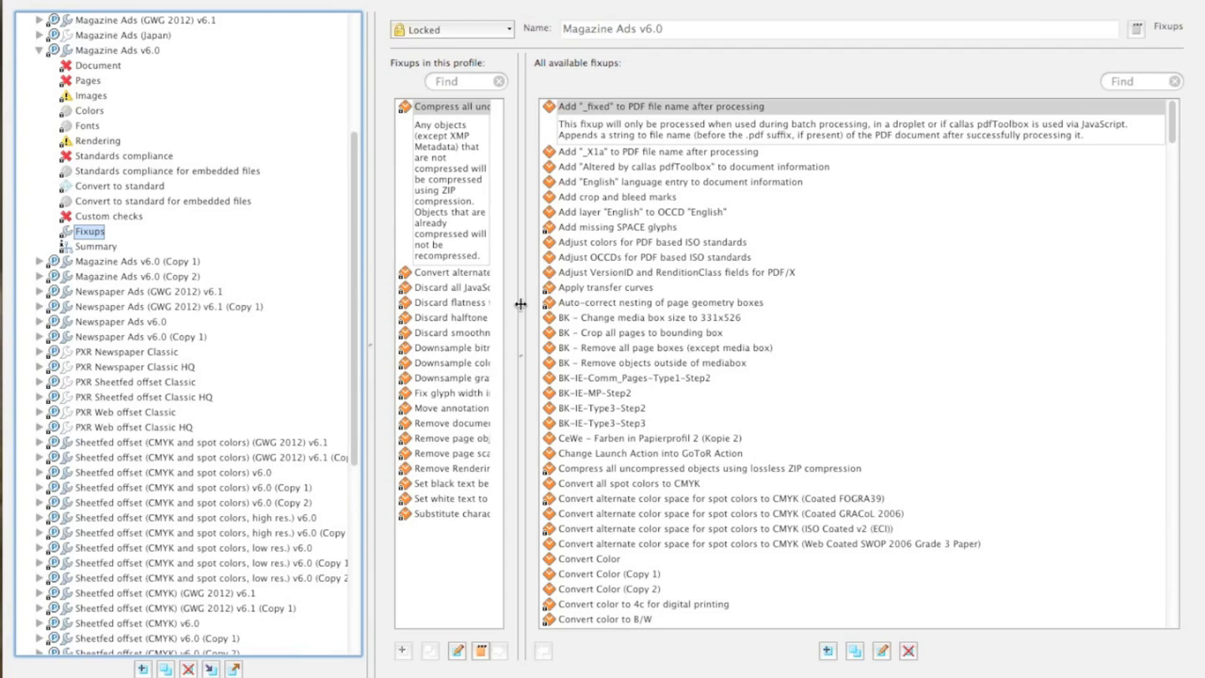
{"action": "left_click_drag", "start_coordinate": [523, 304], "coordinate": [805, 303]}
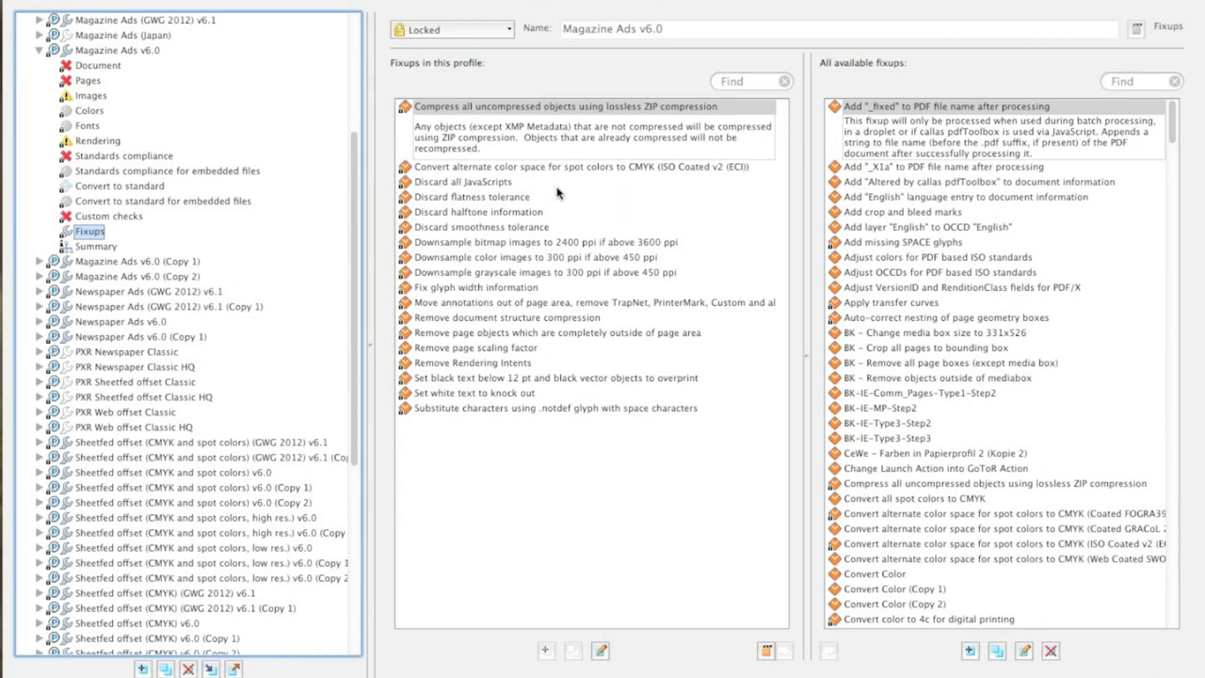
Unlock the Magazine Ads v6.0 profile and select its "Discard smoothness tolerance" fixup.
{"action": "left_click", "coordinate": [469, 31]}
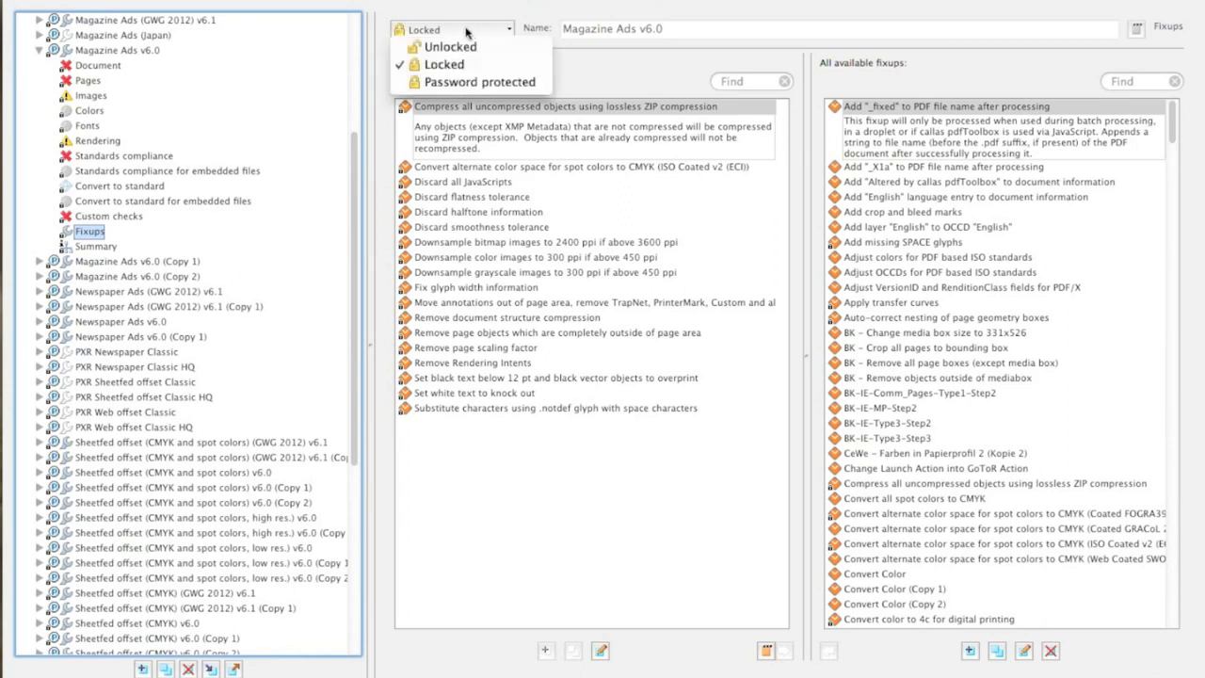
{"action": "left_click", "coordinate": [470, 49]}
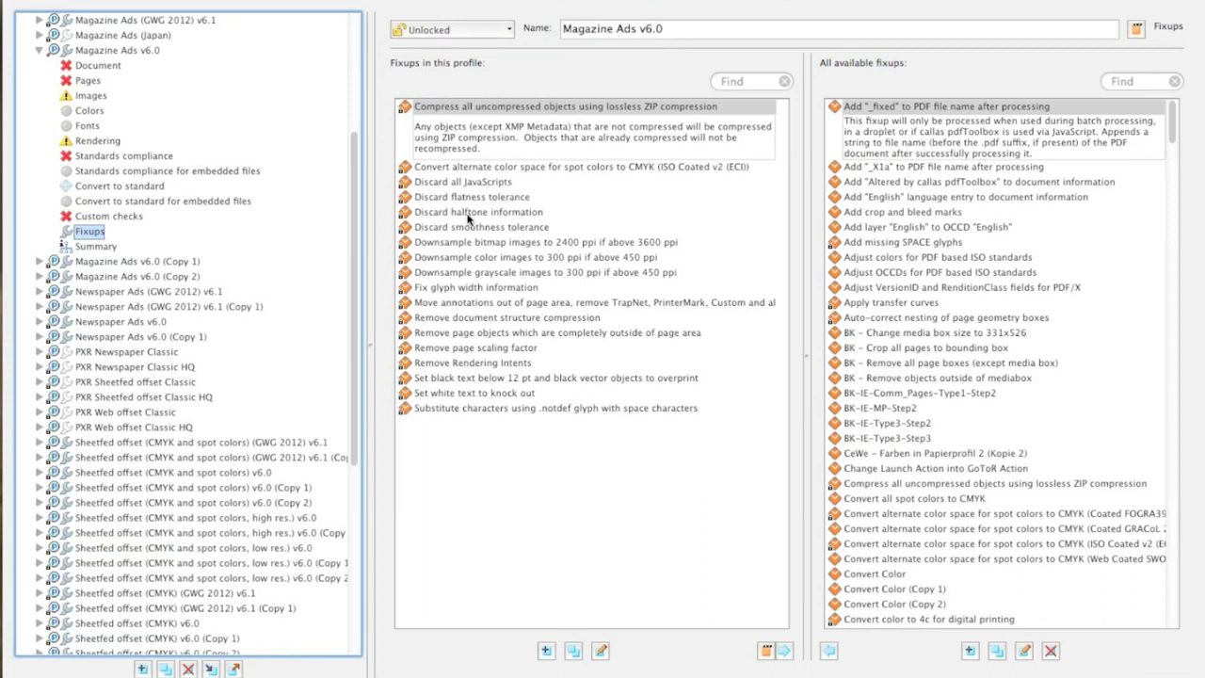
{"action": "left_click", "coordinate": [466, 224]}
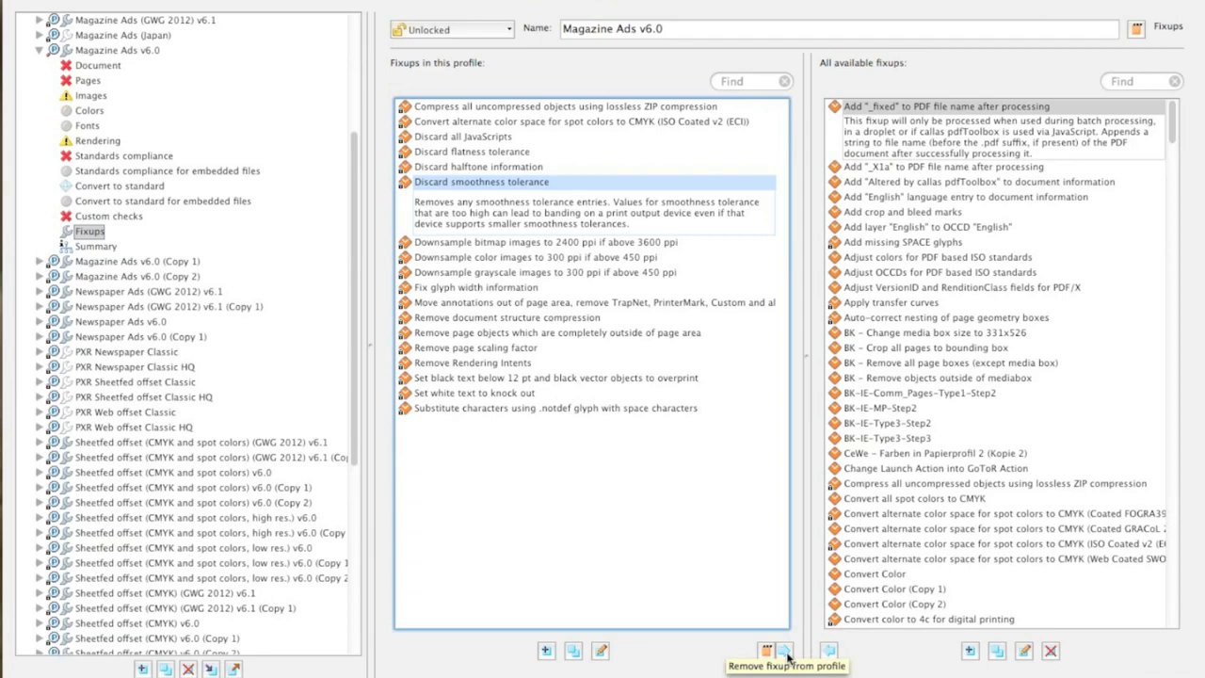
Examine the available fixups, including "Downsample bitmap images to 300 ppi if above 450 ppi", and leave the profile editor, discarding all changes.
{"action": "left_click", "coordinate": [890, 273]}
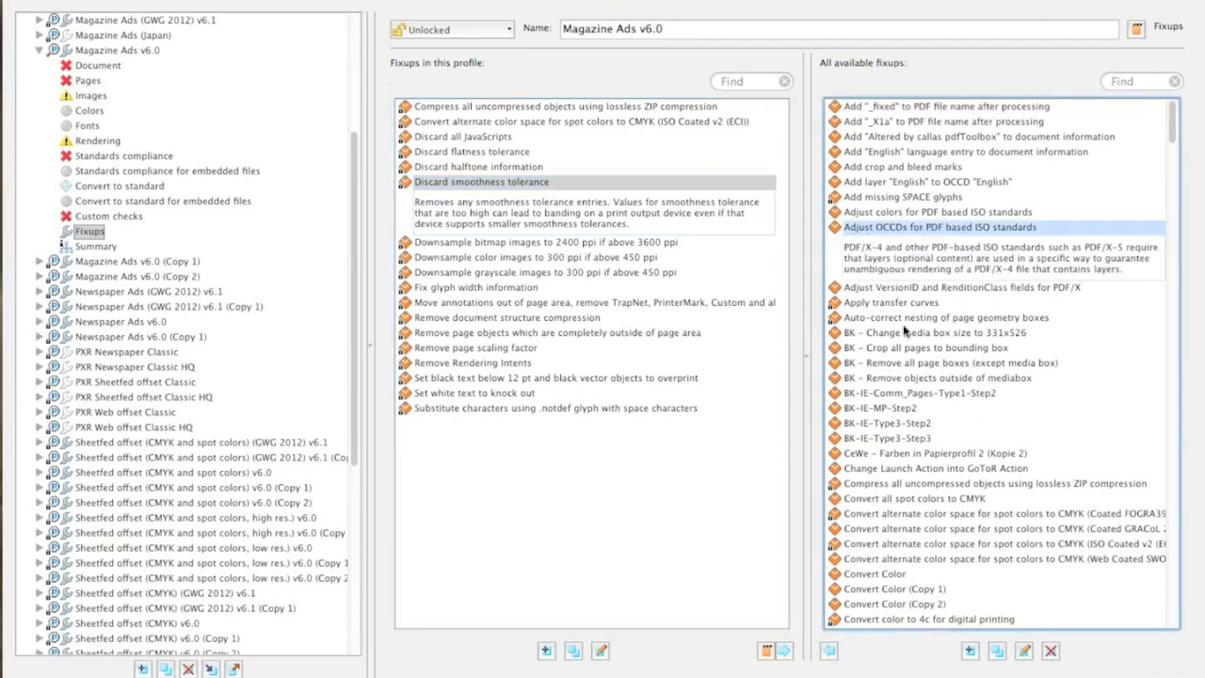
{"action": "scroll", "coordinate": [904, 330], "scroll_direction": "down", "scroll_amount": 12}
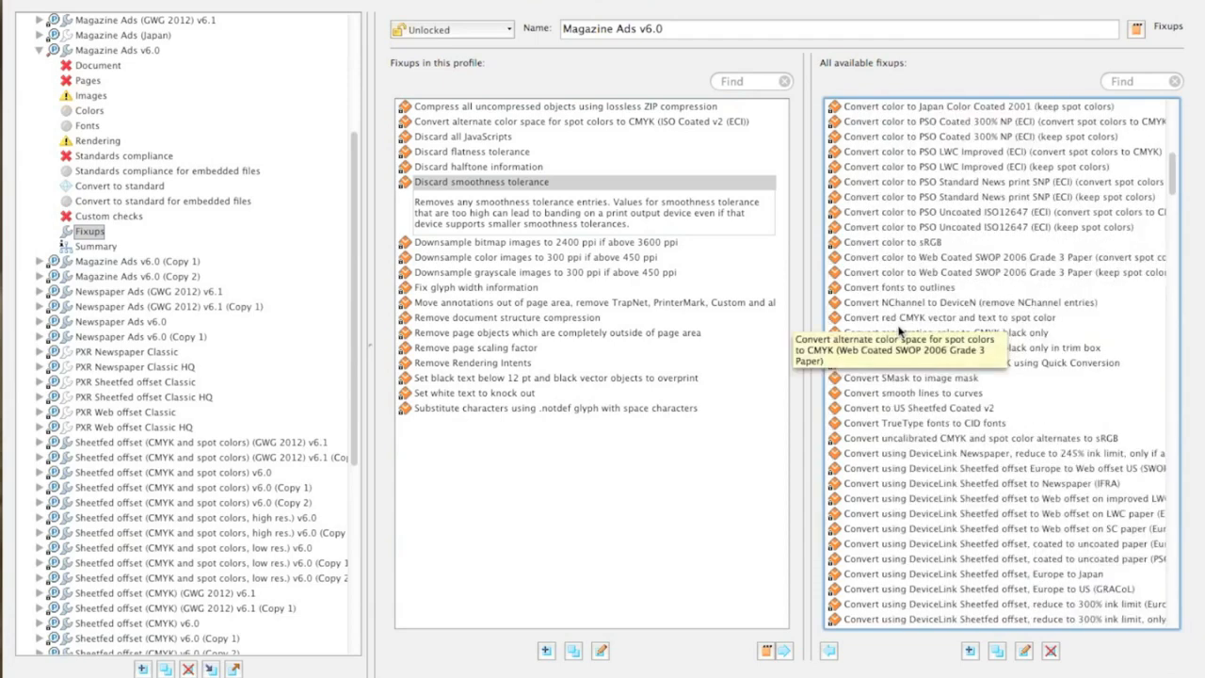
{"action": "scroll", "coordinate": [900, 331], "scroll_direction": "down", "scroll_amount": 20}
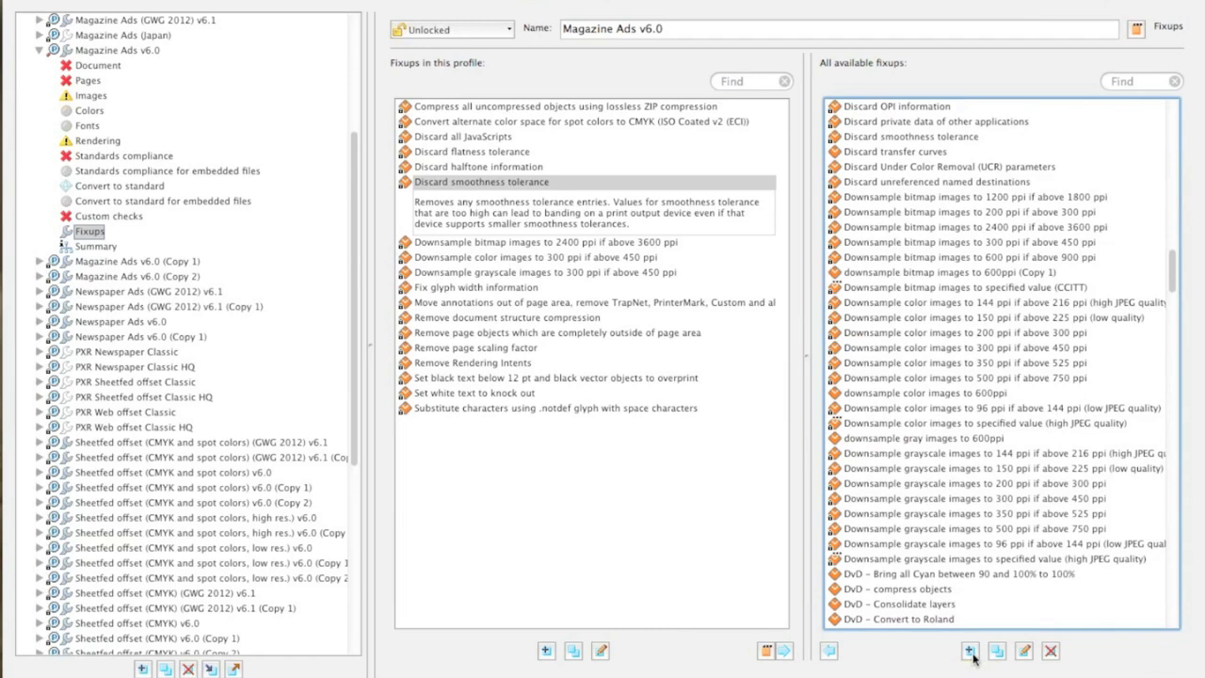
{"action": "left_click", "coordinate": [920, 243]}
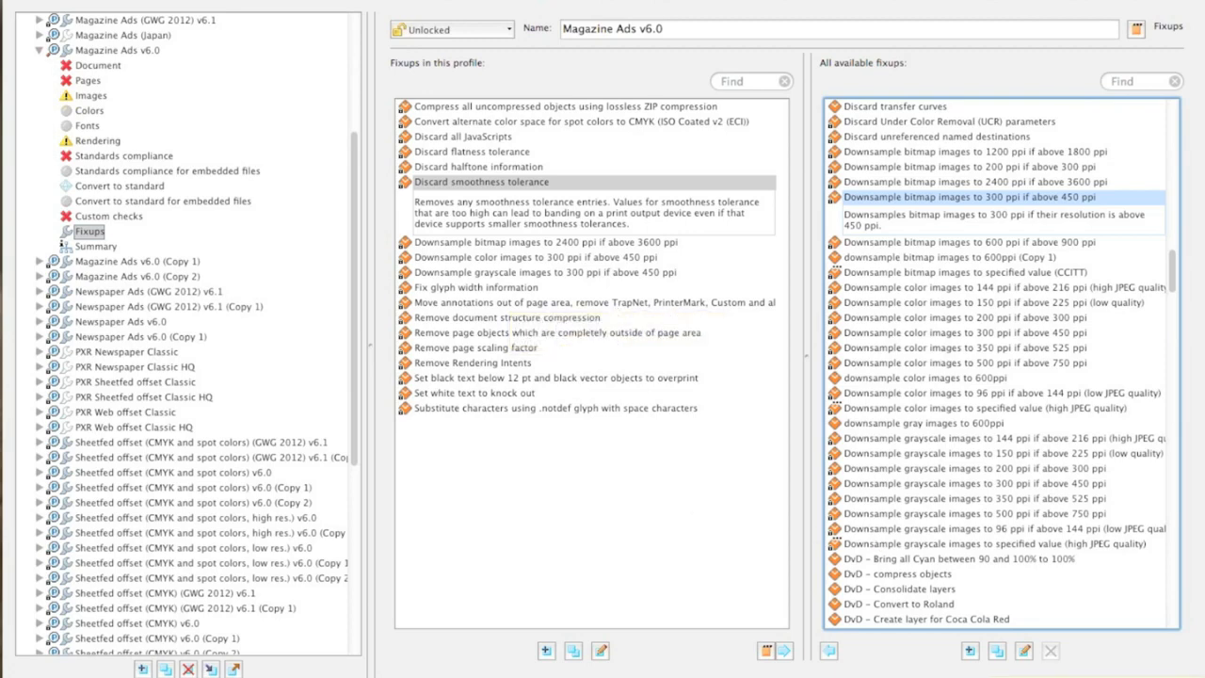
{"action": "key", "text": "Escape"}
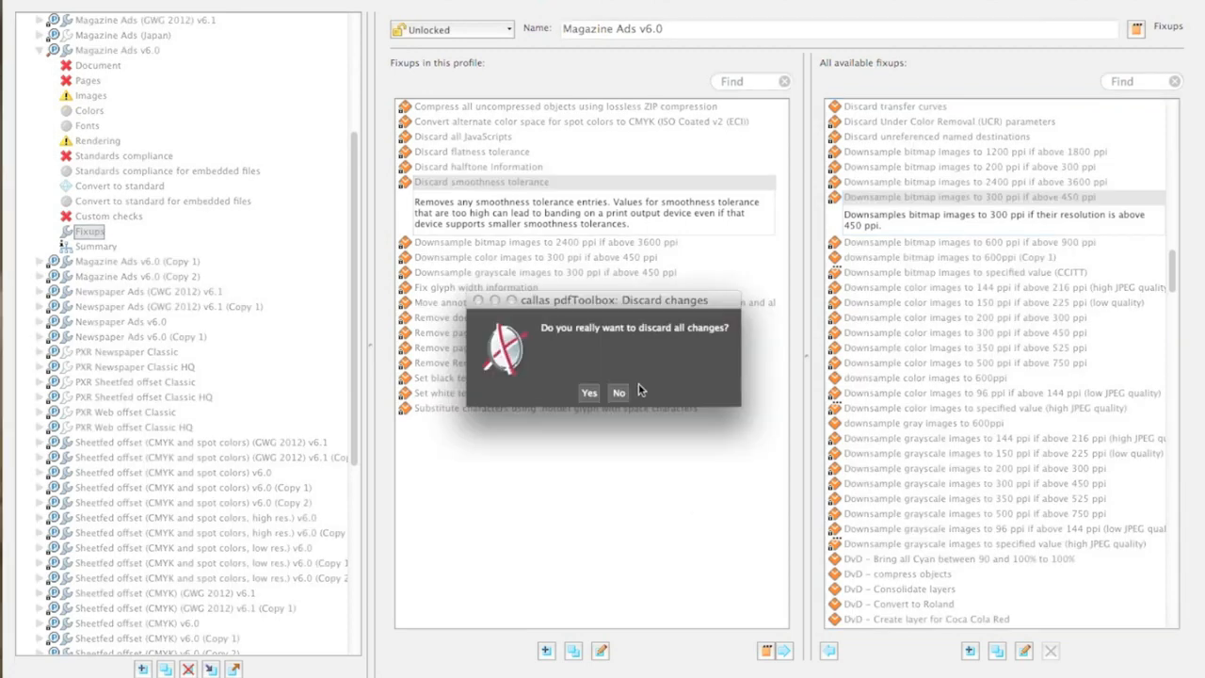
{"action": "left_click", "coordinate": [590, 394]}
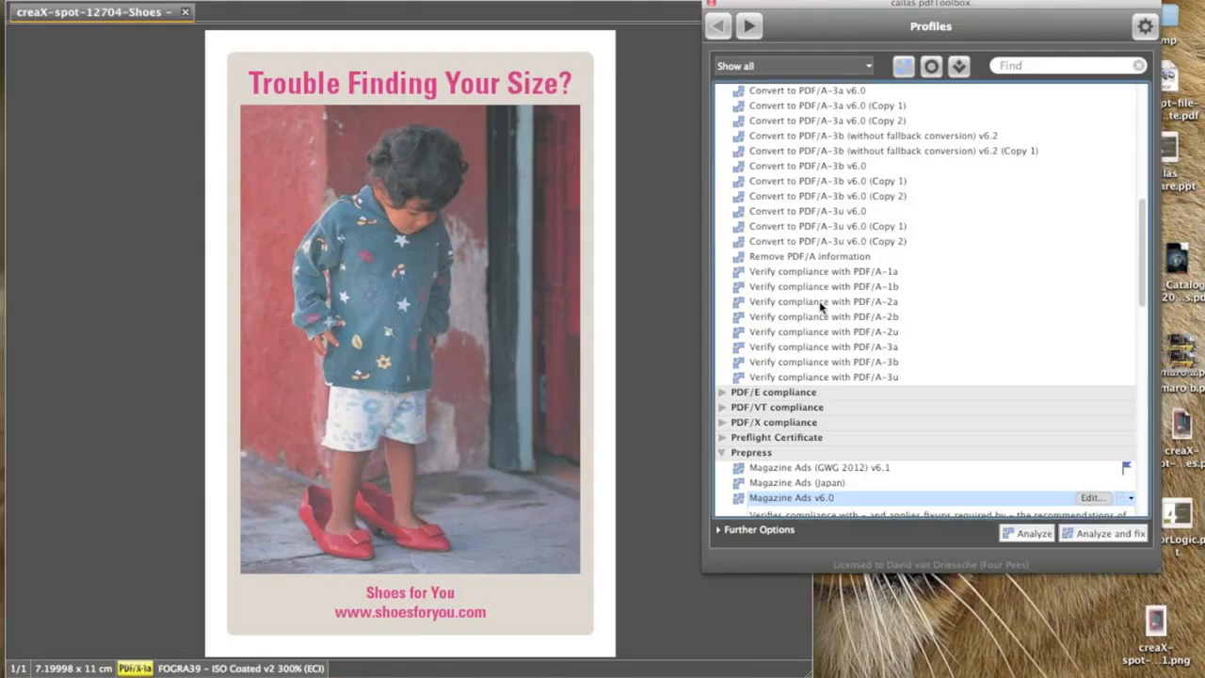
Collapse the Prepress, Showpad and PDF/A compliance profile groups and look over the commands for creating, importing and exporting profiles.
{"action": "scroll", "coordinate": [824, 258], "scroll_direction": "down", "scroll_amount": 1}
{"action": "scroll", "coordinate": [825, 257], "scroll_direction": "down", "scroll_amount": 4}
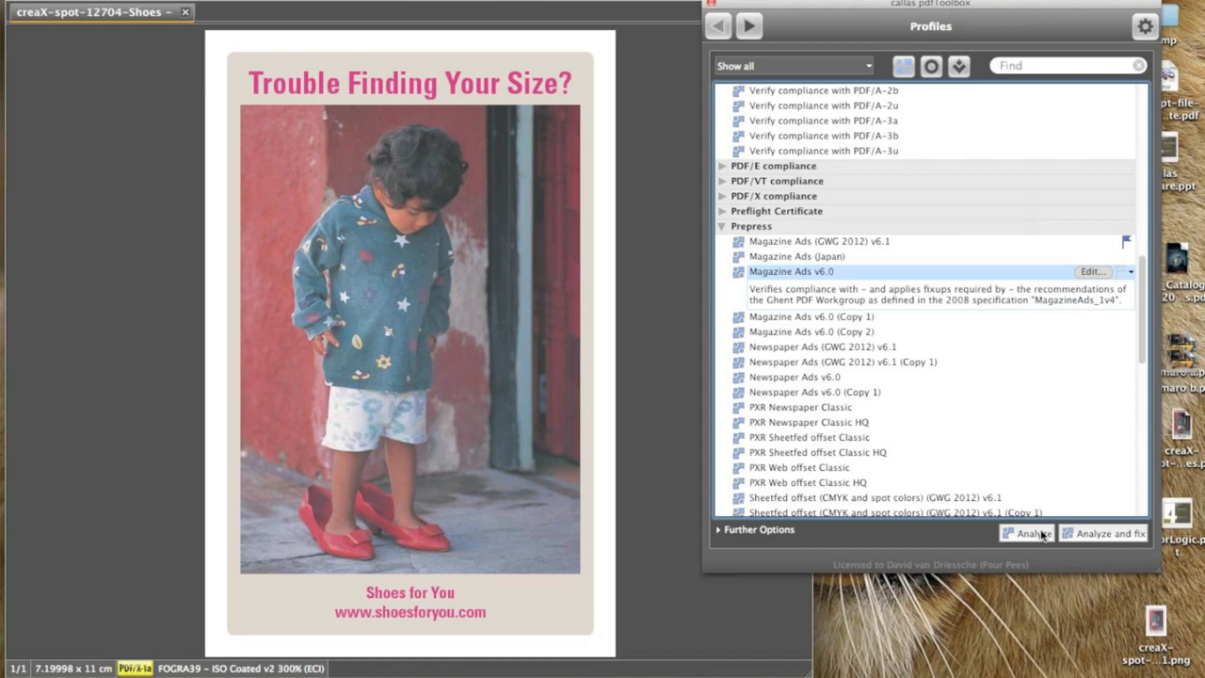
{"action": "left_click", "coordinate": [723, 228]}
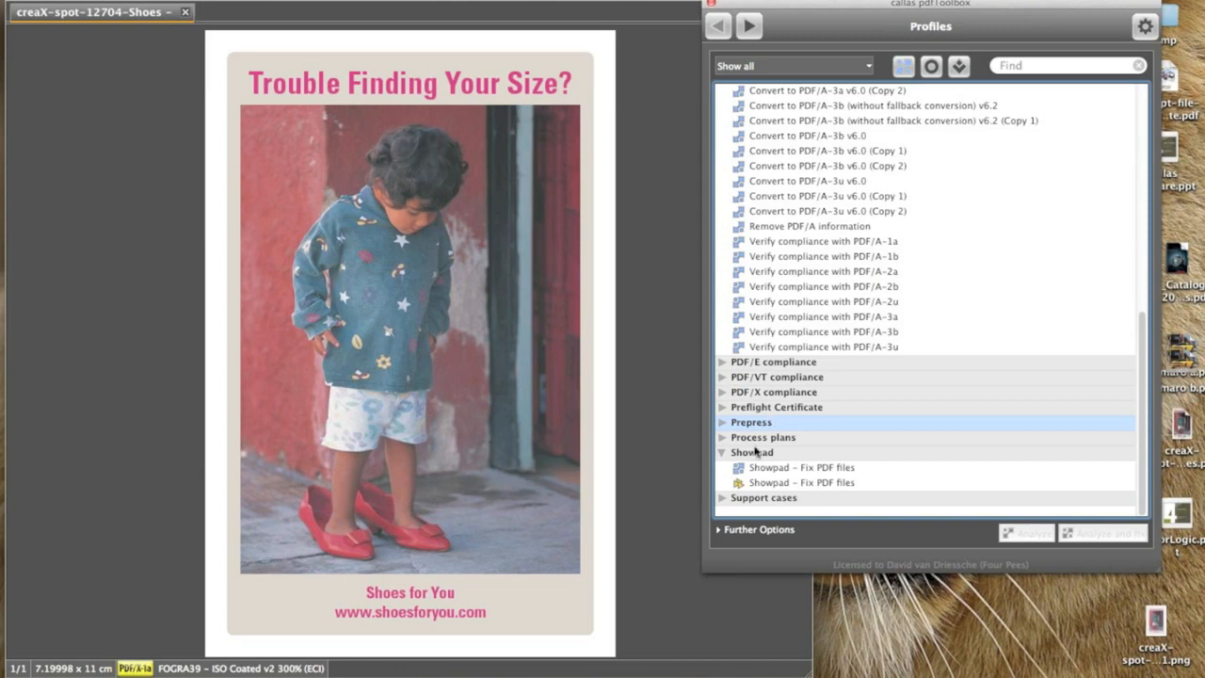
{"action": "left_click", "coordinate": [725, 455]}
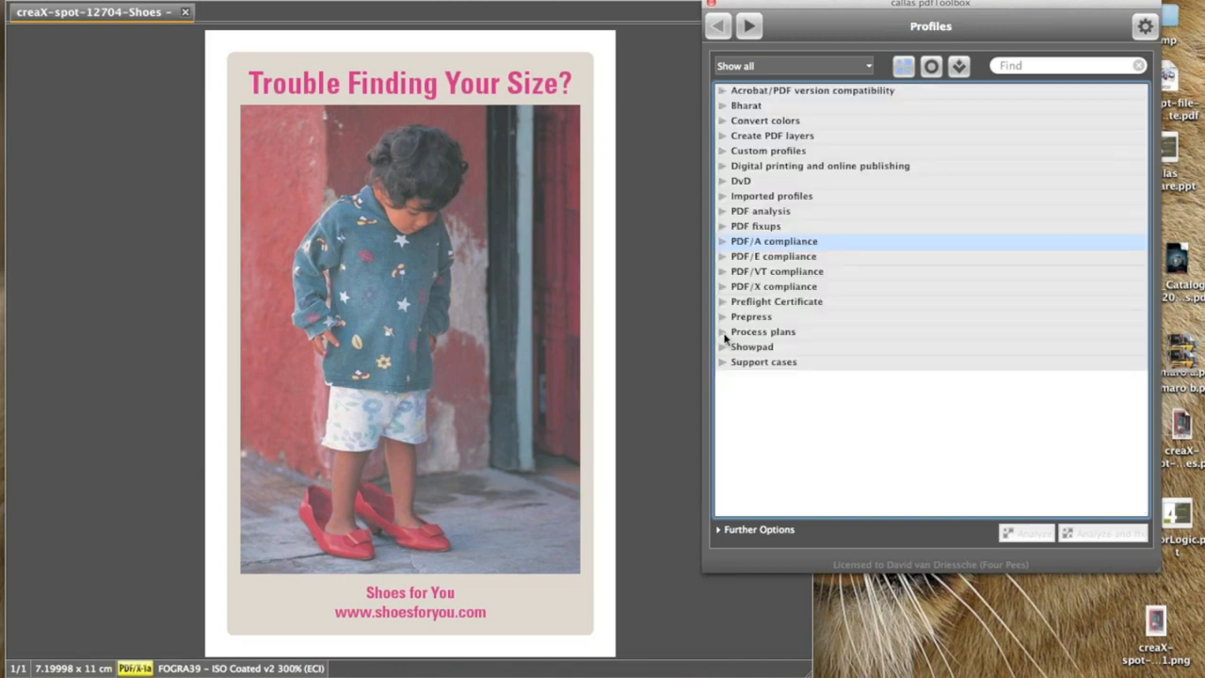
{"action": "left_click", "coordinate": [1145, 28]}
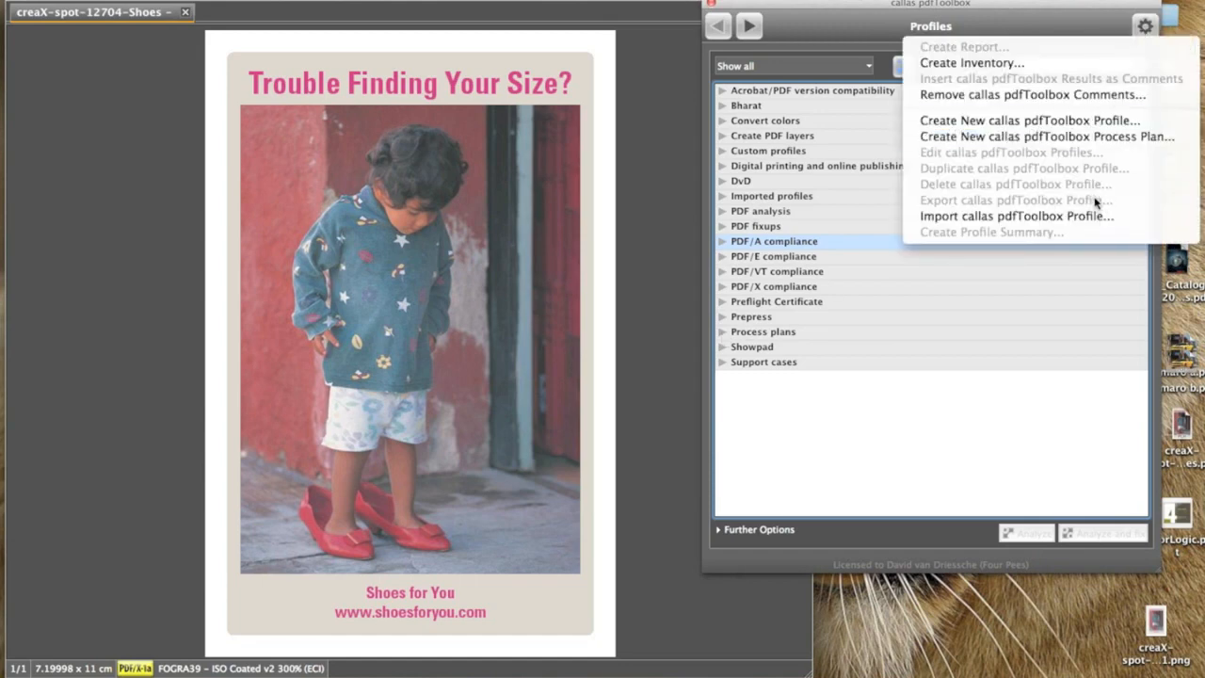
{"action": "left_click", "coordinate": [1039, 375]}
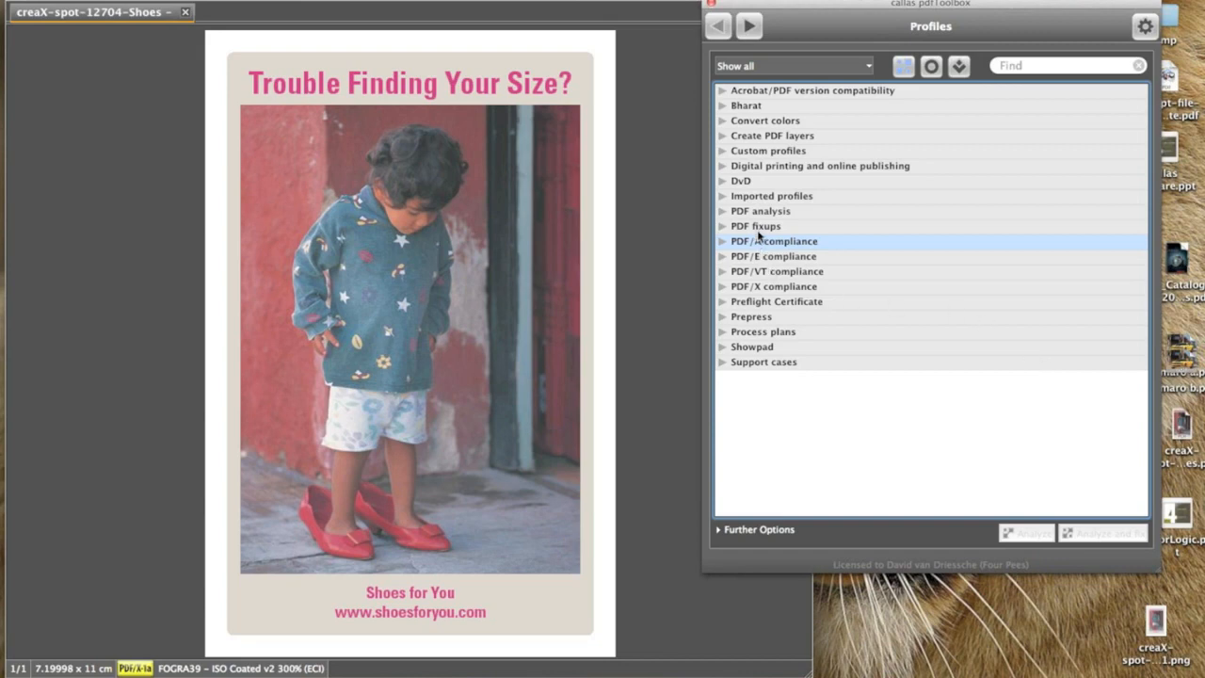
Check the PDF fixups group, expand the DvD group, and open "DvD - Clip to trimbox and remove everything outside" for editing.
{"action": "left_click", "coordinate": [723, 232]}
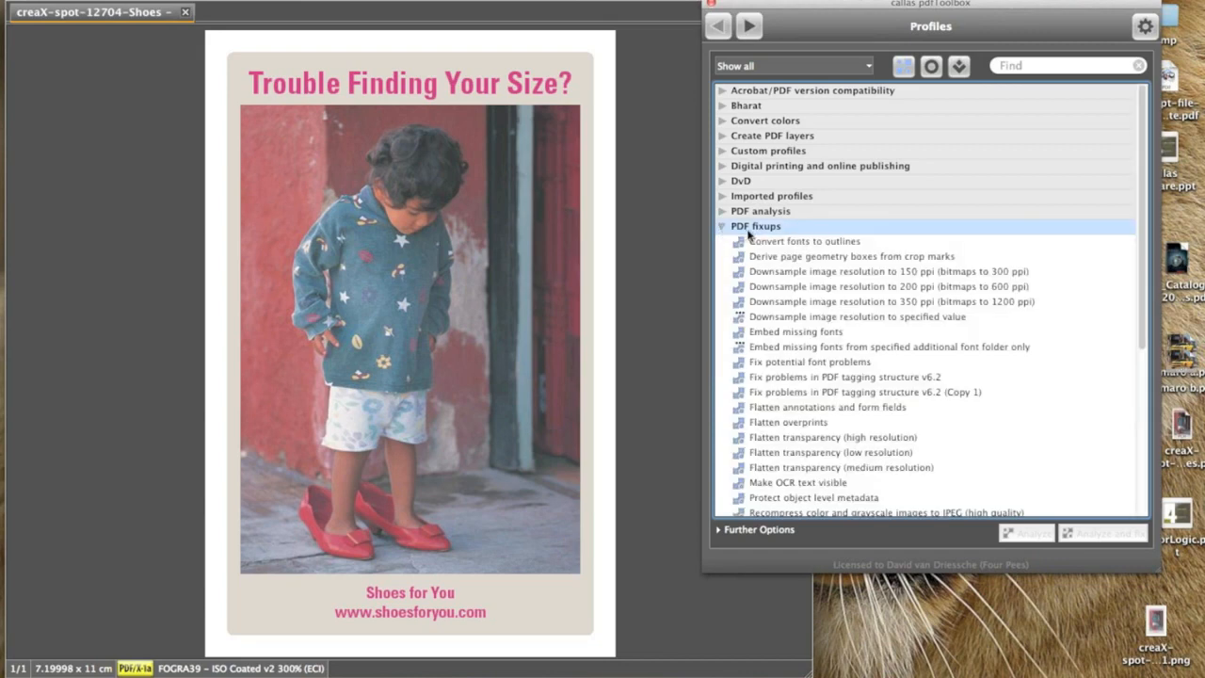
{"action": "left_click", "coordinate": [725, 233]}
{"action": "left_click", "coordinate": [722, 180]}
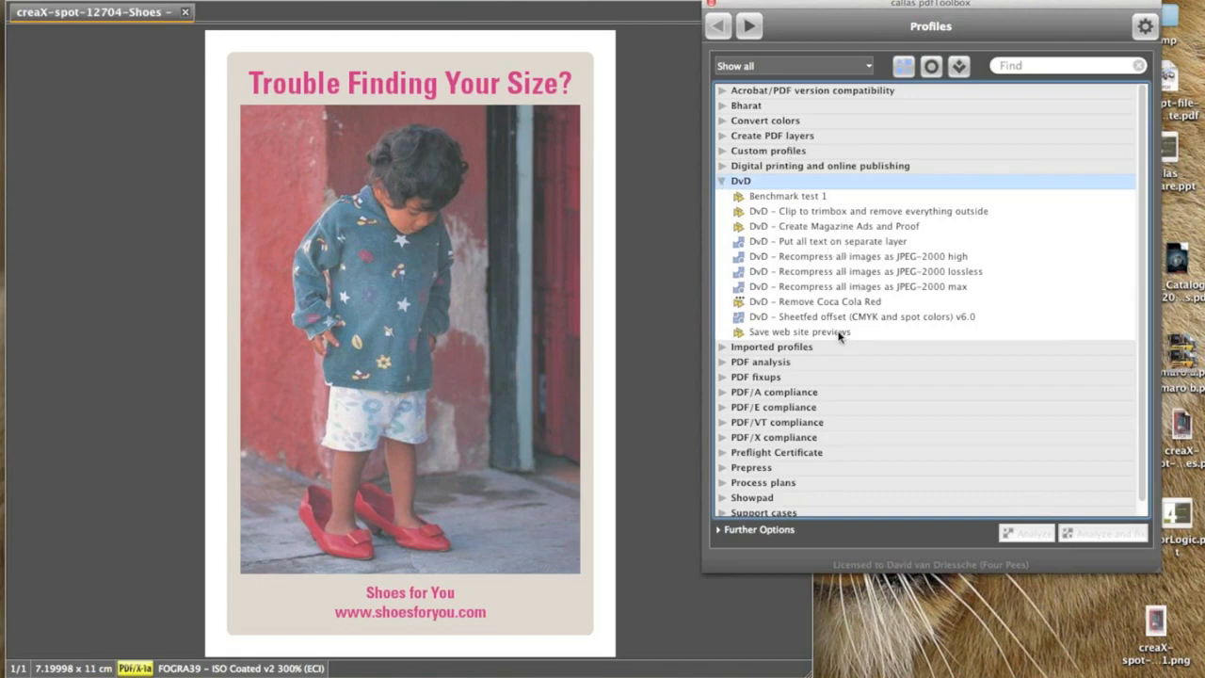
{"action": "left_click", "coordinate": [932, 215]}
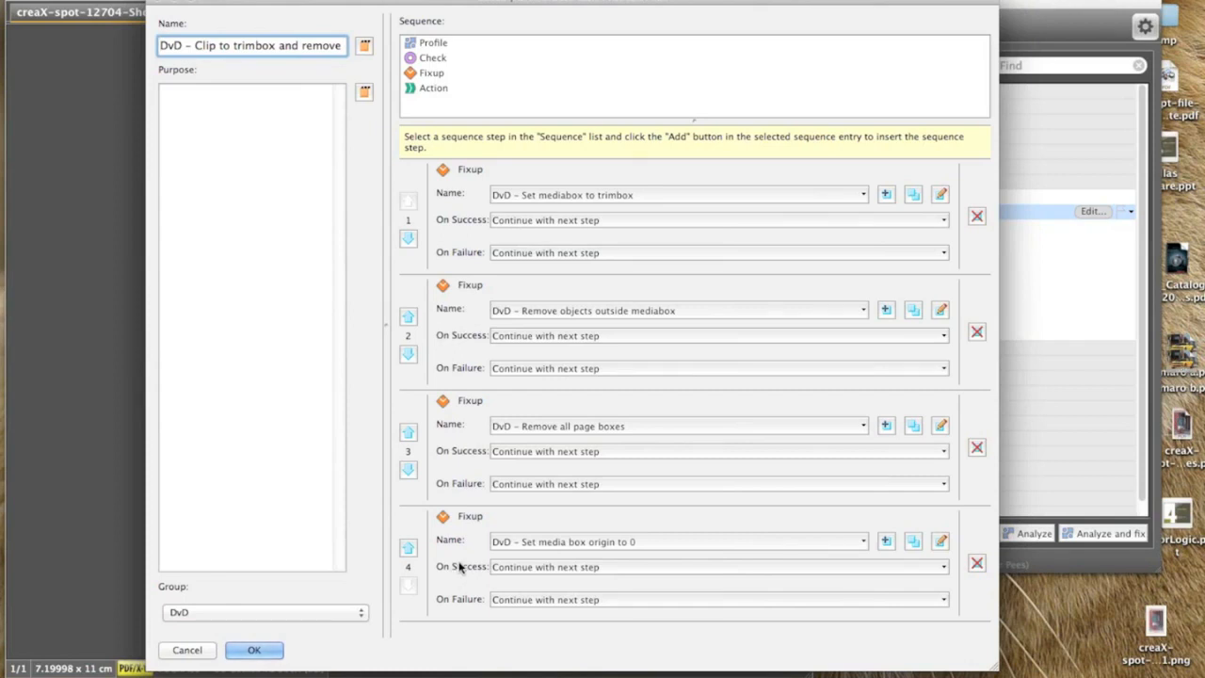
Set On Success of sequence step 1 to "Continue with step 4" and add a Profile step to the end of the sequence.
{"action": "left_click", "coordinate": [616, 220]}
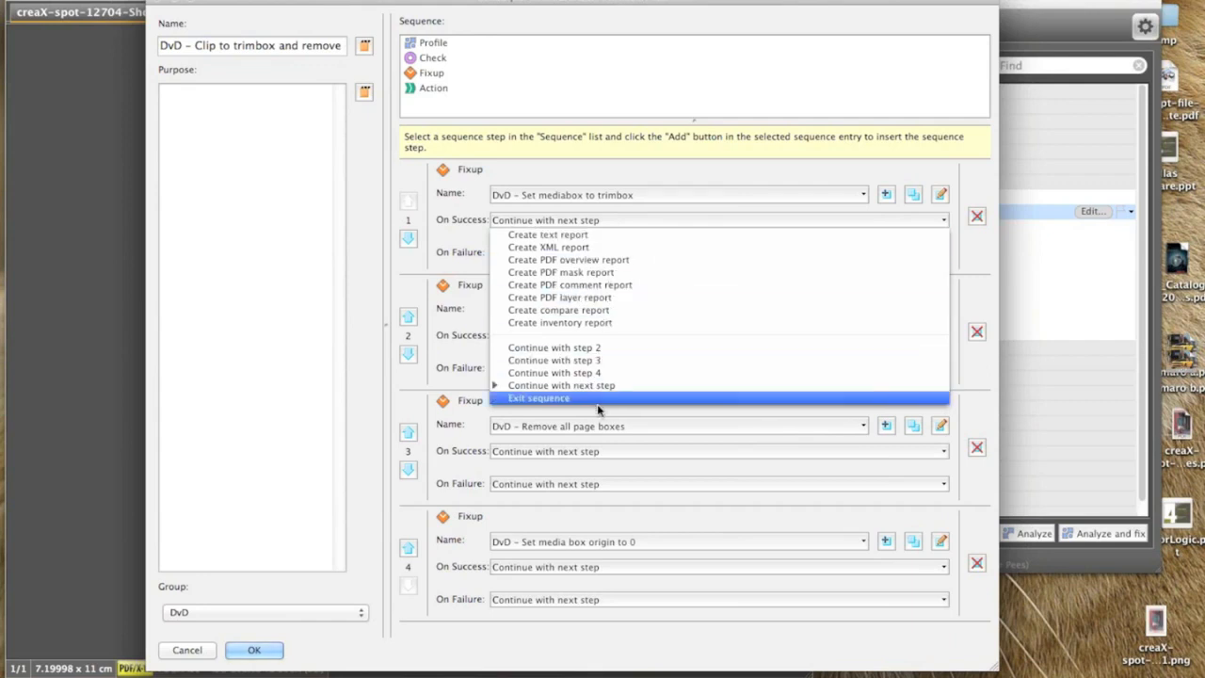
{"action": "left_click", "coordinate": [593, 372]}
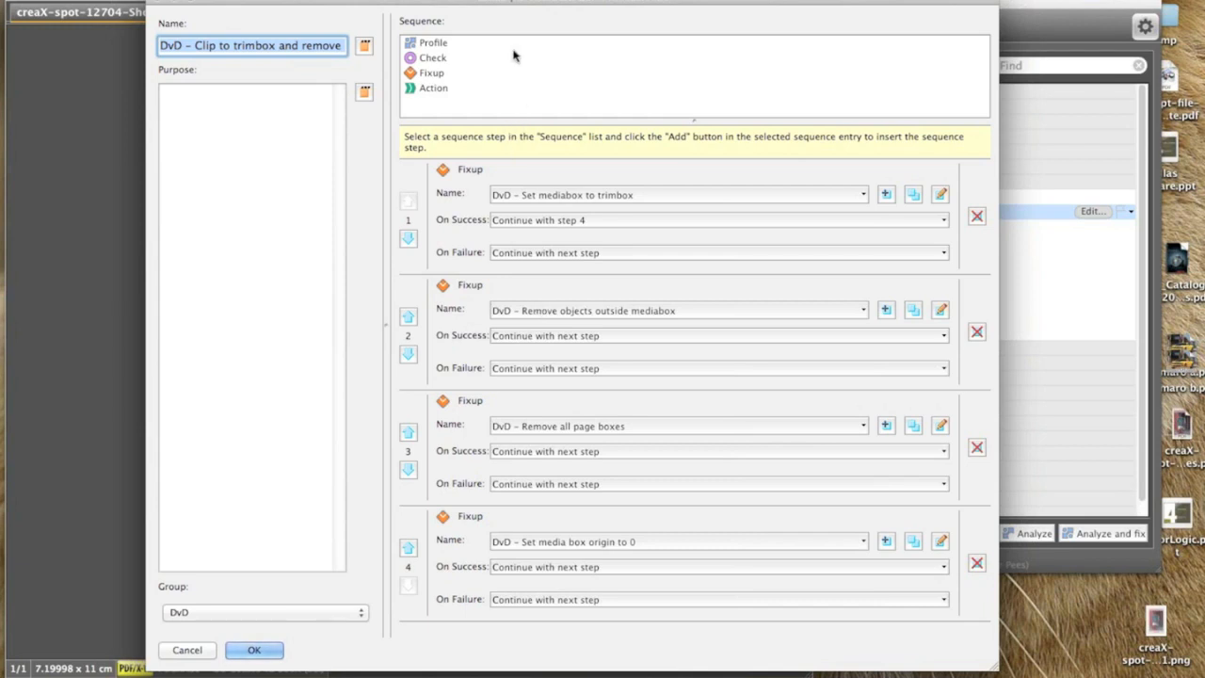
{"action": "left_click", "coordinate": [453, 44]}
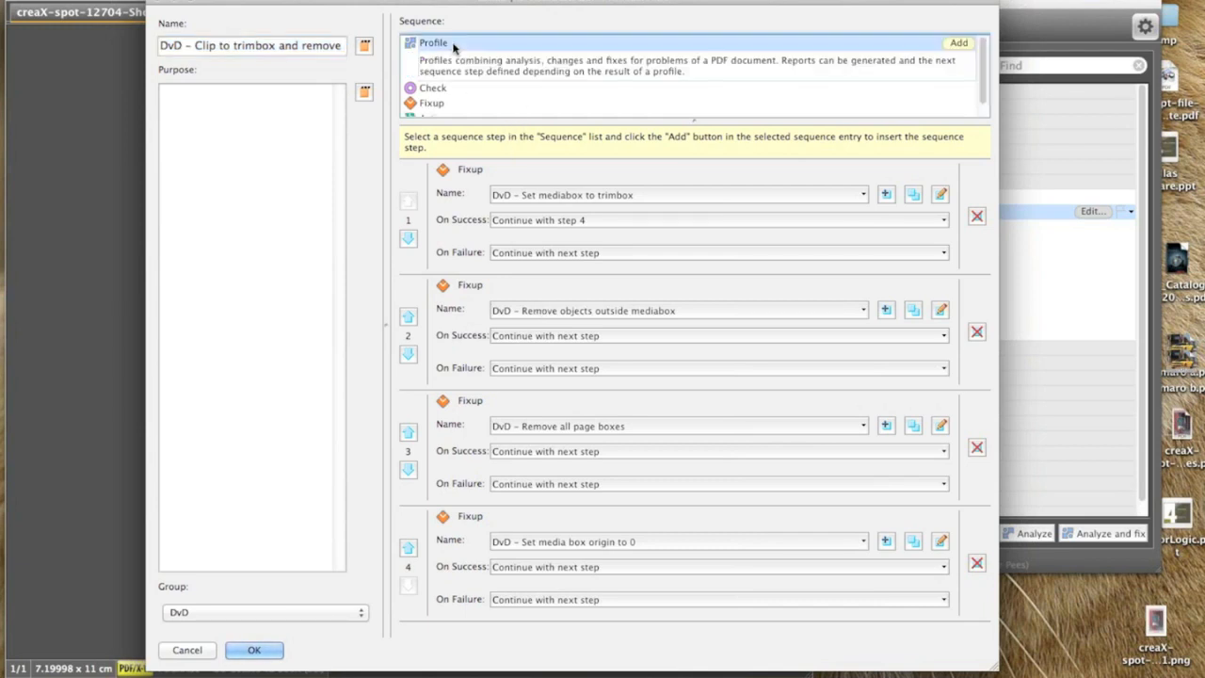
{"action": "left_click", "coordinate": [958, 42]}
{"action": "scroll", "coordinate": [810, 356], "scroll_direction": "down", "scroll_amount": 5}
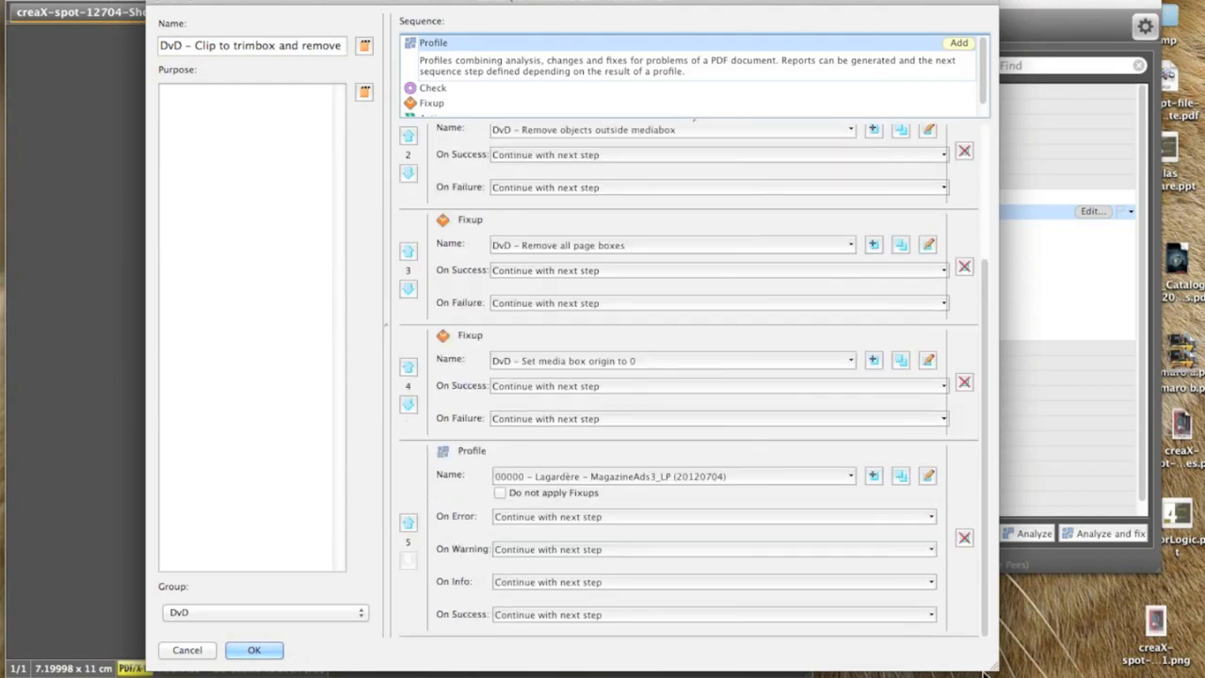
Add a Check step and an Action step to the end of the process plan's sequence.
{"action": "left_click", "coordinate": [442, 88]}
{"action": "scroll", "coordinate": [595, 358], "scroll_direction": "down", "scroll_amount": 3}
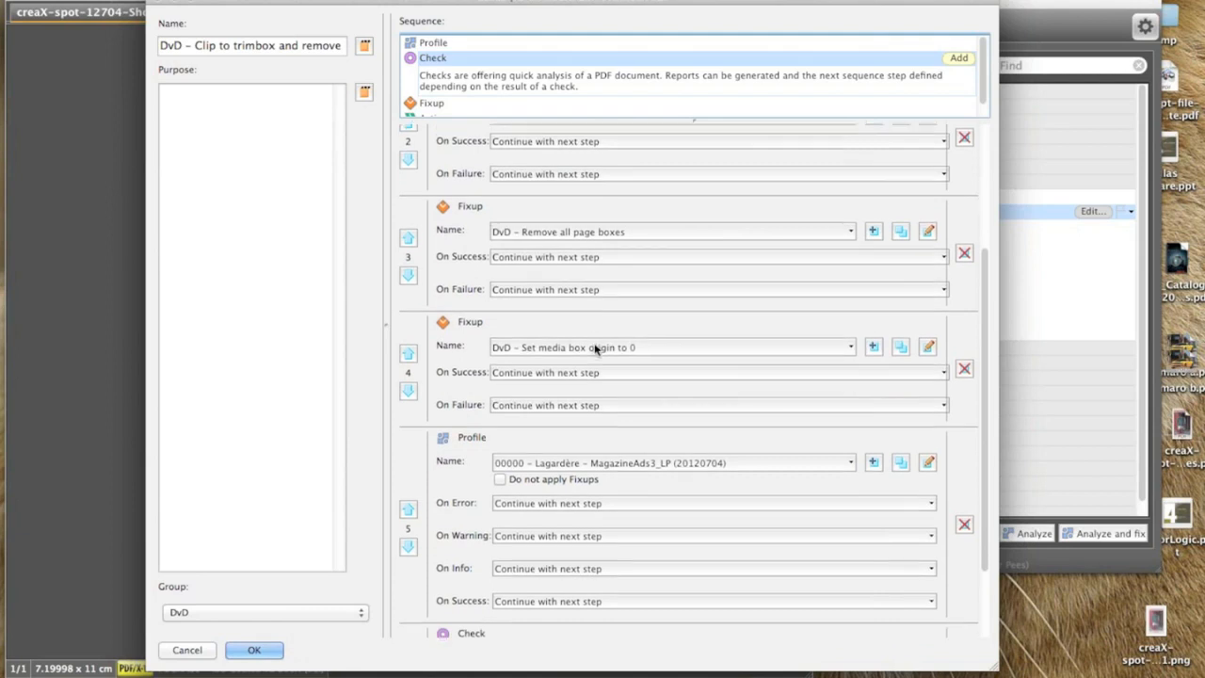
{"action": "left_click", "coordinate": [433, 103]}
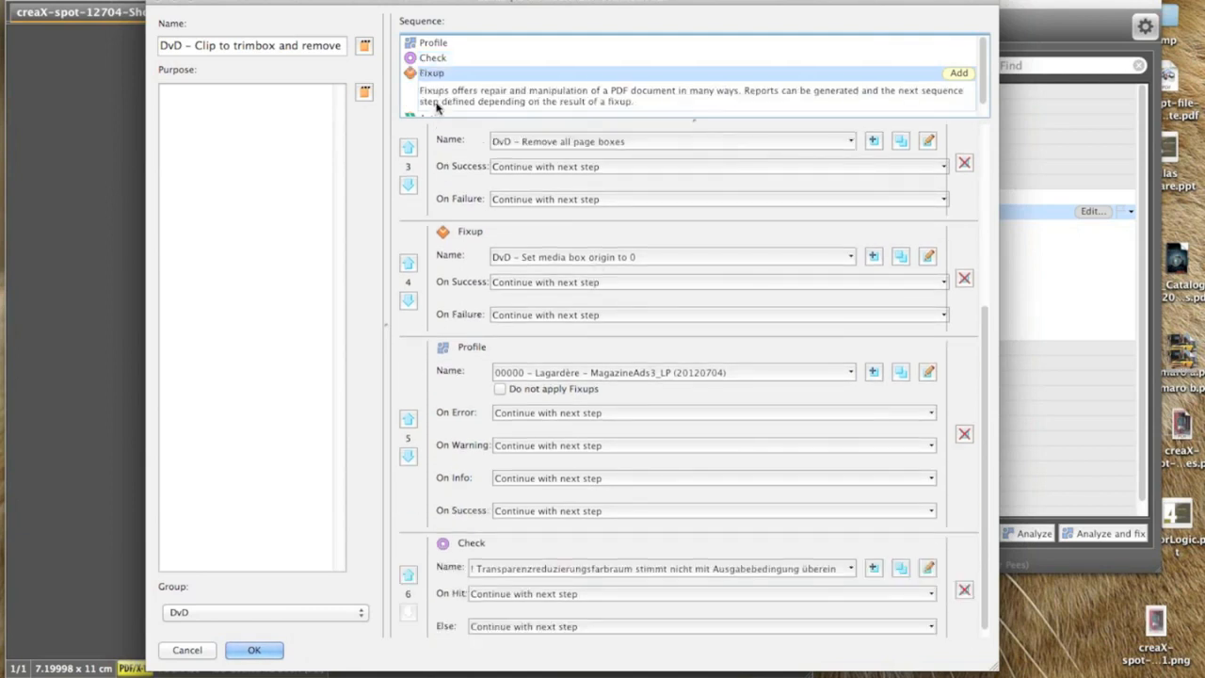
{"action": "scroll", "coordinate": [438, 105], "scroll_direction": "down", "scroll_amount": 1}
{"action": "left_click", "coordinate": [437, 101]}
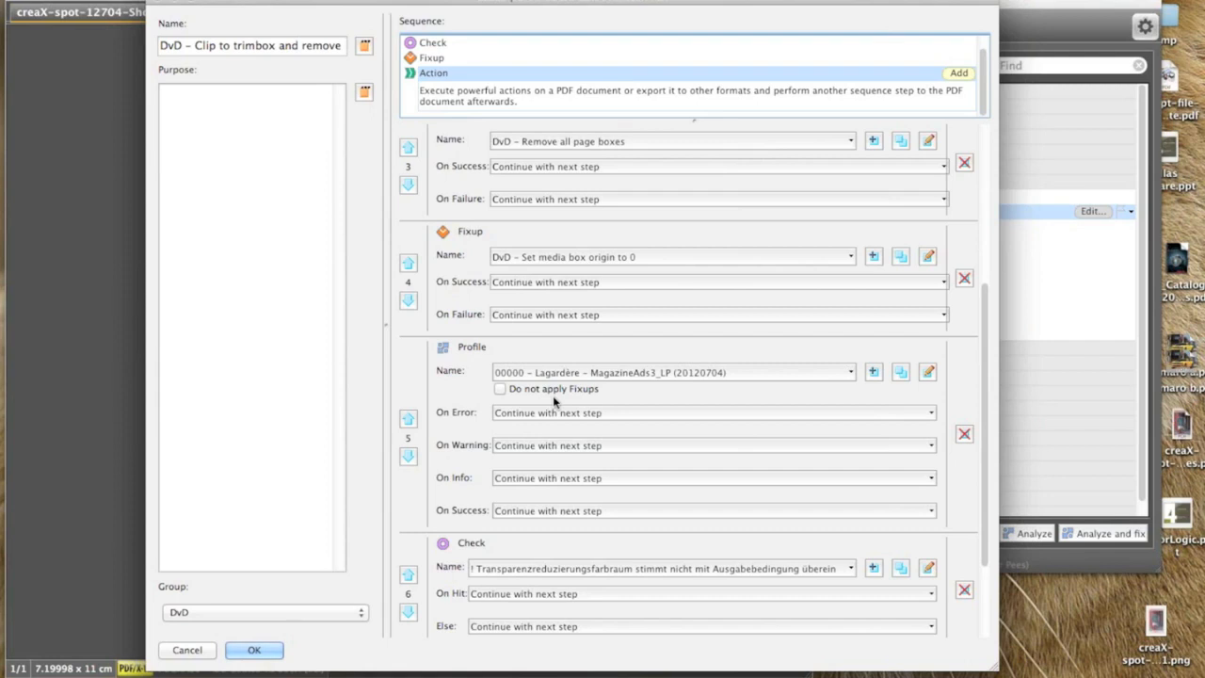
{"action": "scroll", "coordinate": [553, 395], "scroll_direction": "down", "scroll_amount": 4}
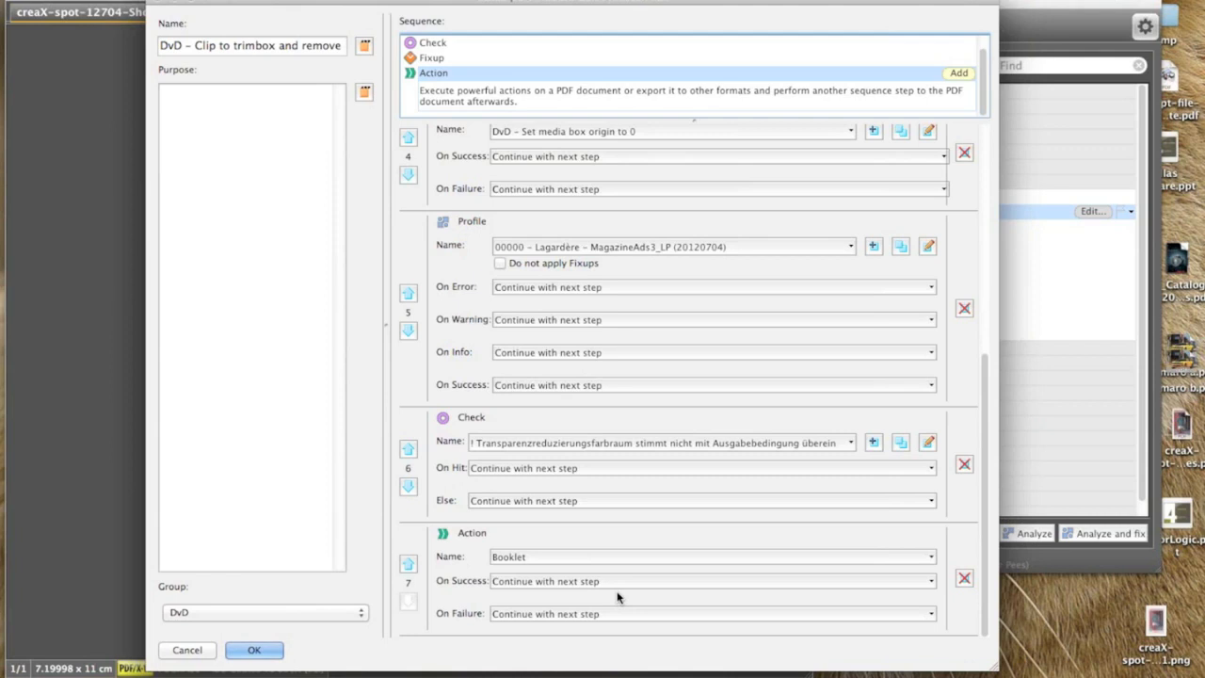
Set the new Action step to "Image export: JPEG 100x100 pixel" and save the process plan.
{"action": "left_click", "coordinate": [525, 559]}
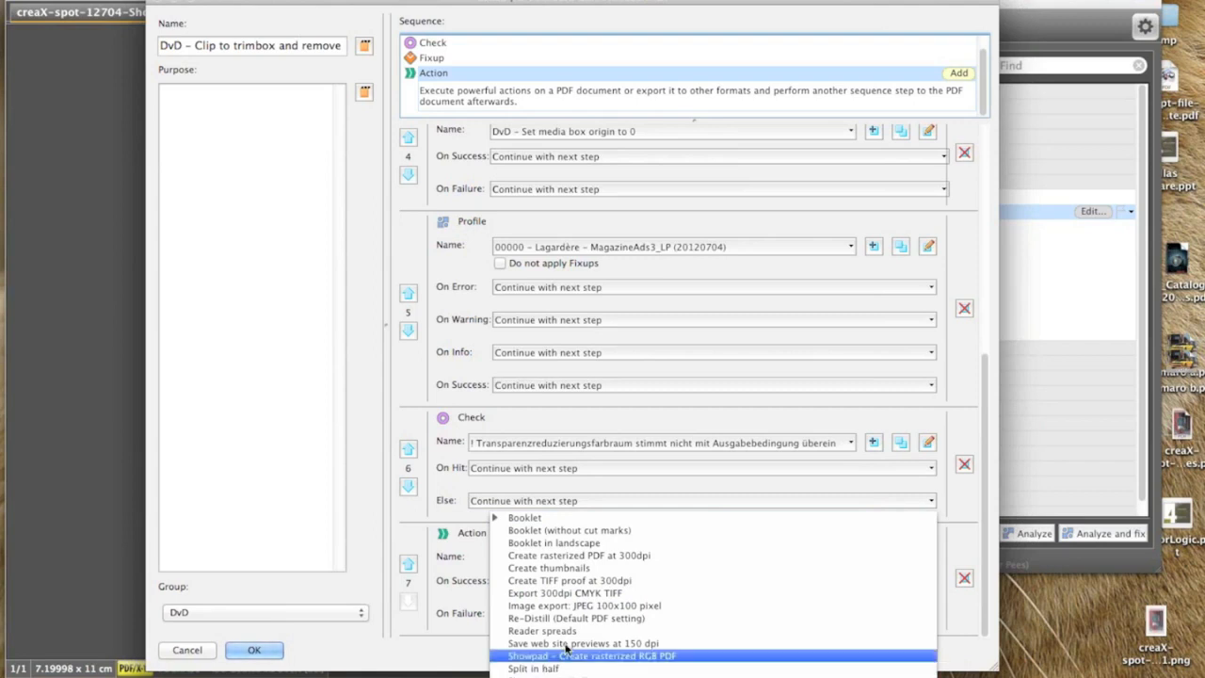
{"action": "left_click", "coordinate": [571, 607]}
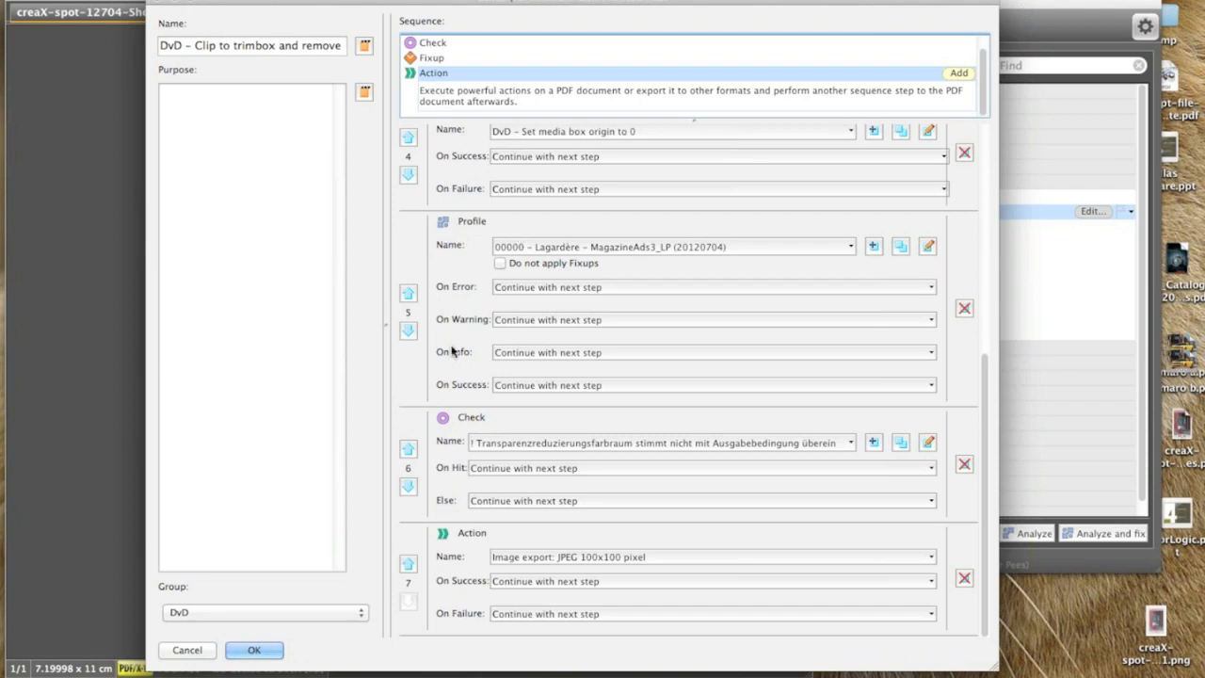
{"action": "left_click", "coordinate": [249, 650]}
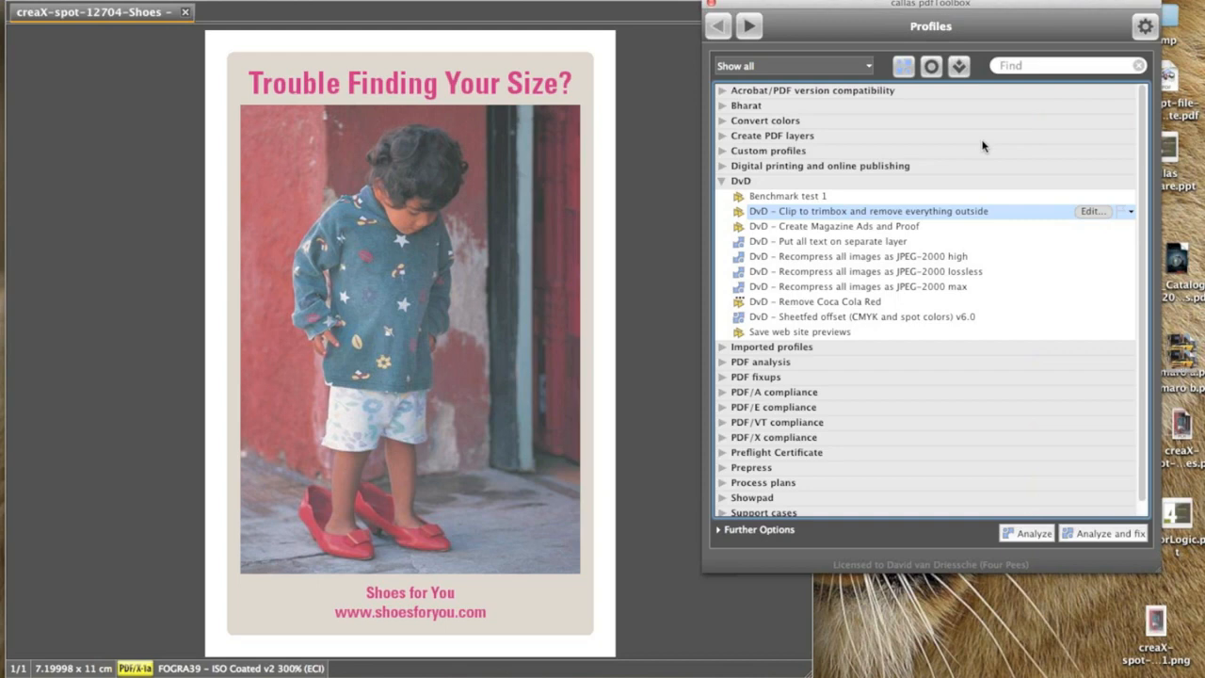
Close the Profiles window, open the page's Ink coverage visualization, and look over the other available visualization modes.
{"action": "left_click", "coordinate": [710, 6]}
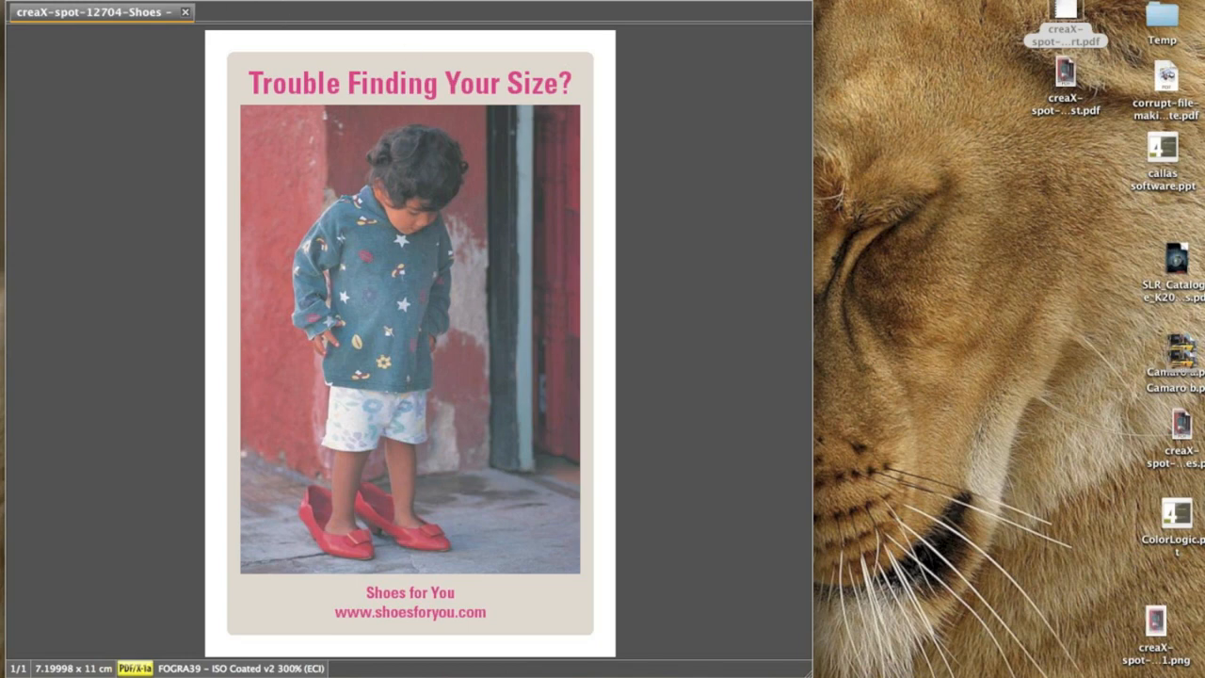
{"action": "left_click", "coordinate": [315, 89]}
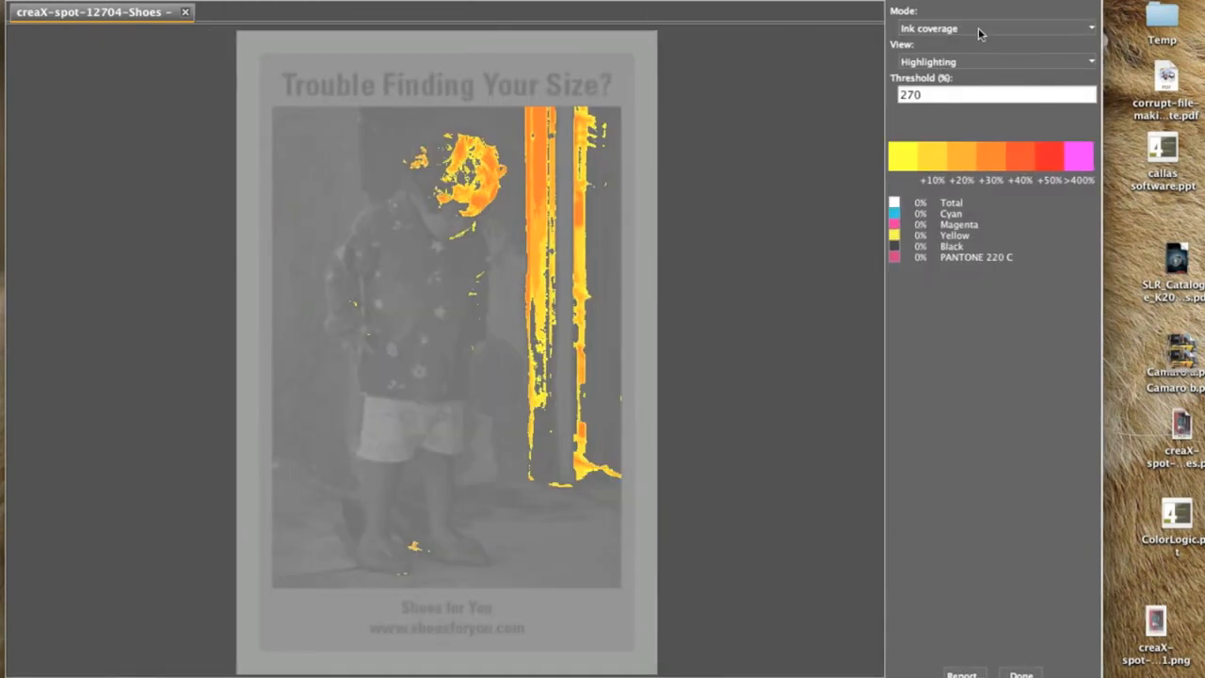
{"action": "left_click", "coordinate": [980, 34]}
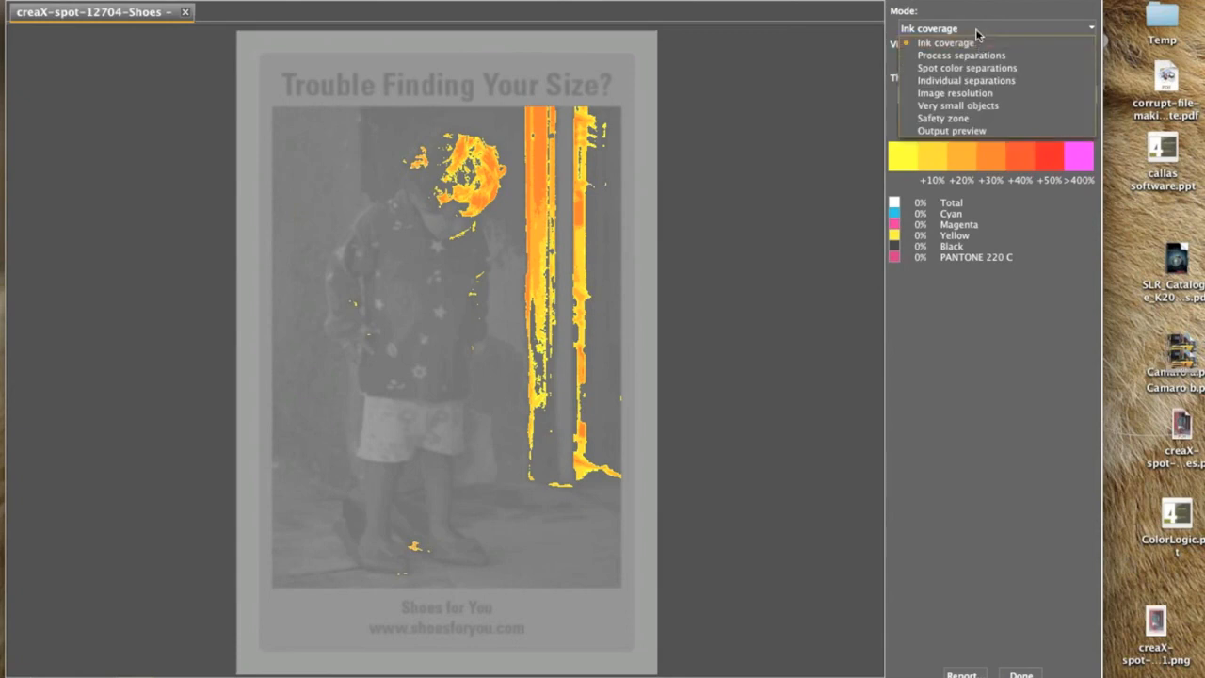
{"action": "left_click", "coordinate": [866, 47]}
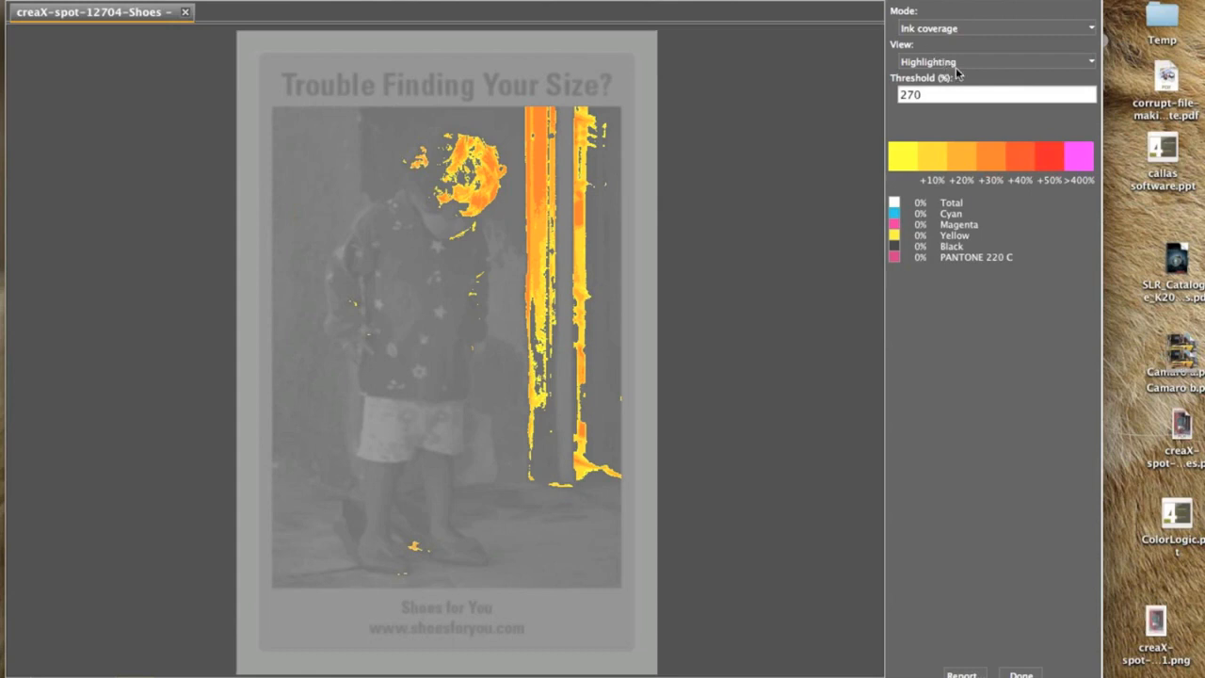
Inspect the highlighted ink values on the page, set the ink coverage threshold to 200%, and switch the view to Topographic.
{"action": "double_click", "coordinate": [931, 95]}
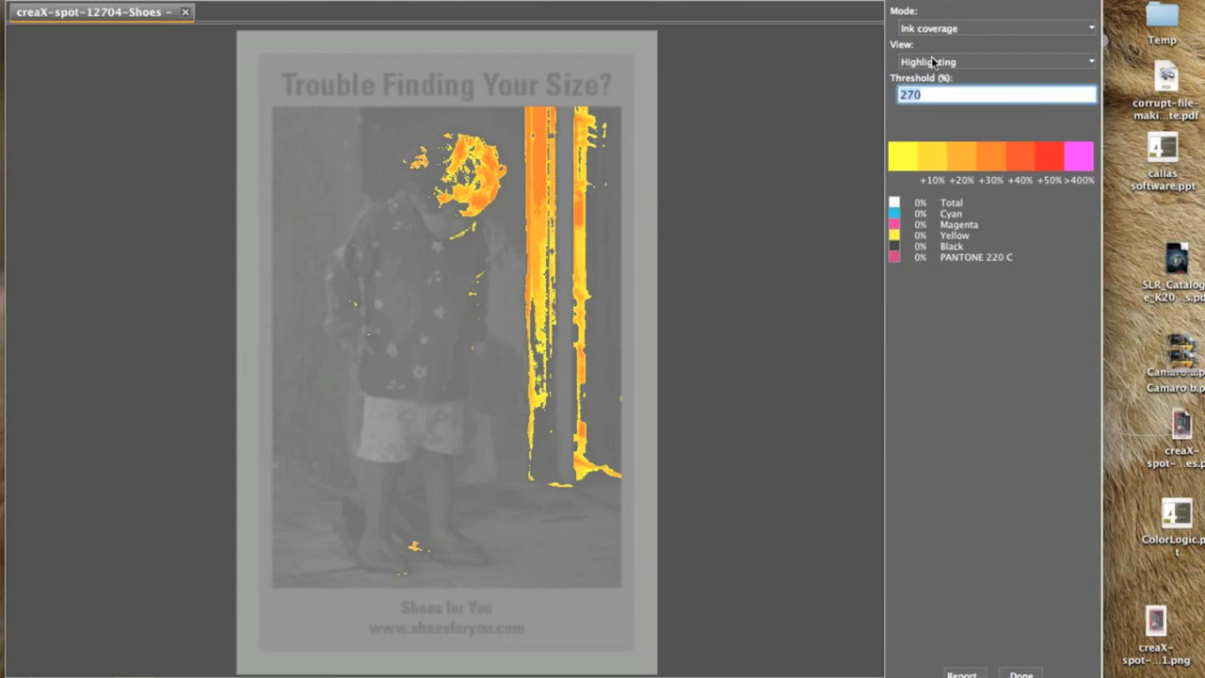
{"action": "left_click", "coordinate": [919, 95]}
{"action": "mouse_move", "coordinate": [560, 191]}
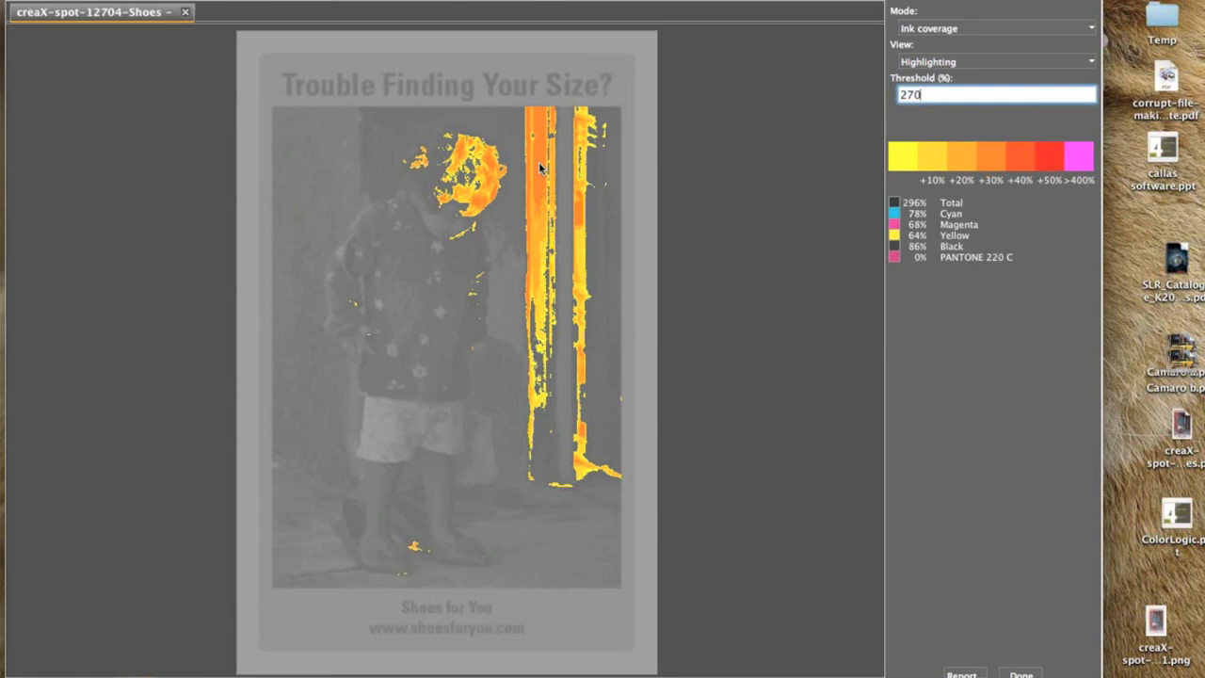
{"action": "double_click", "coordinate": [932, 94]}
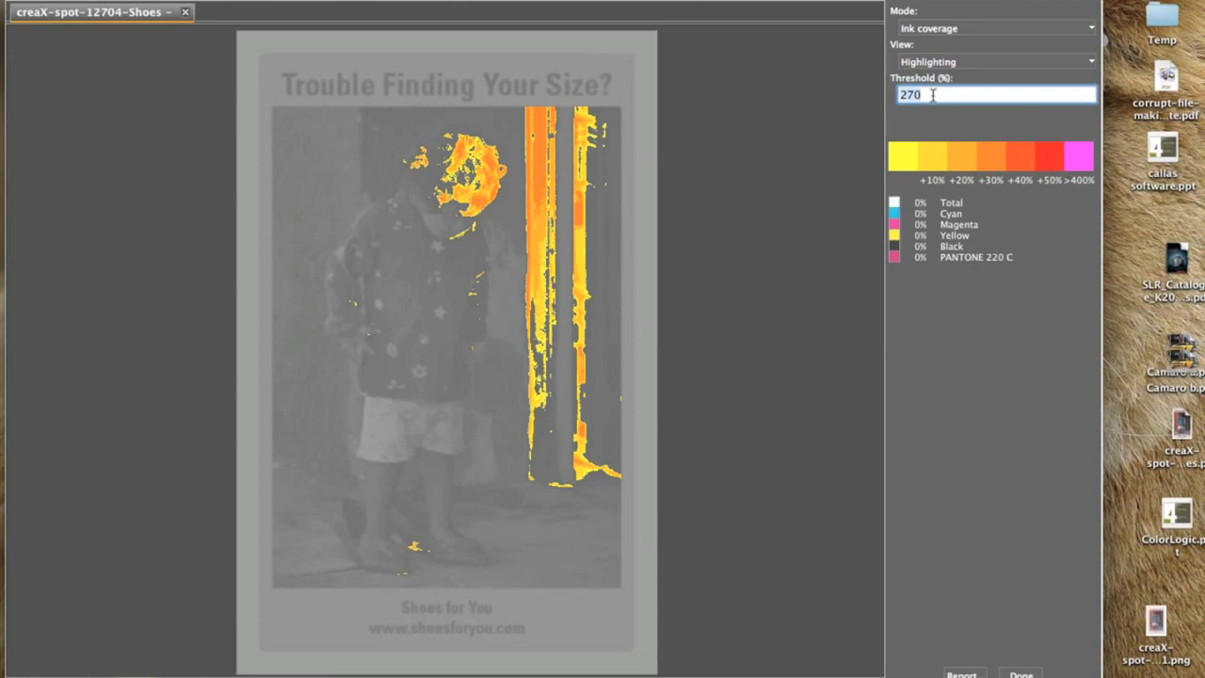
{"action": "type", "text": "200"}
{"action": "key", "text": "Return"}
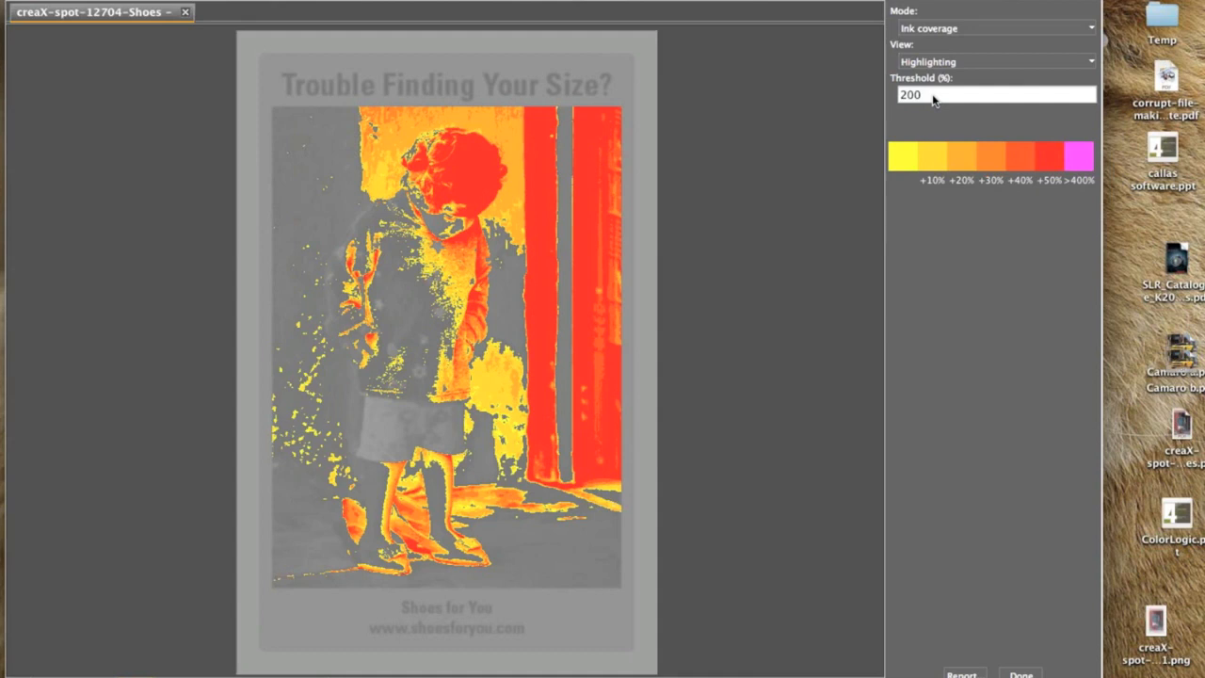
{"action": "left_click", "coordinate": [944, 63]}
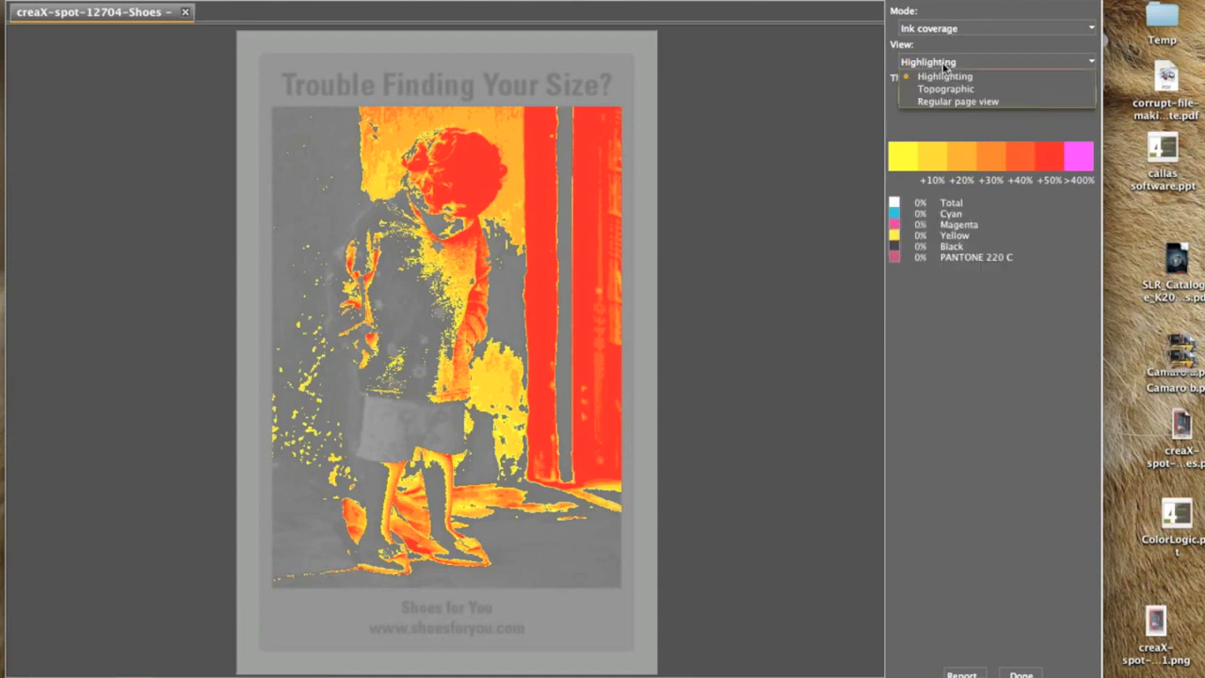
{"action": "left_click", "coordinate": [945, 90]}
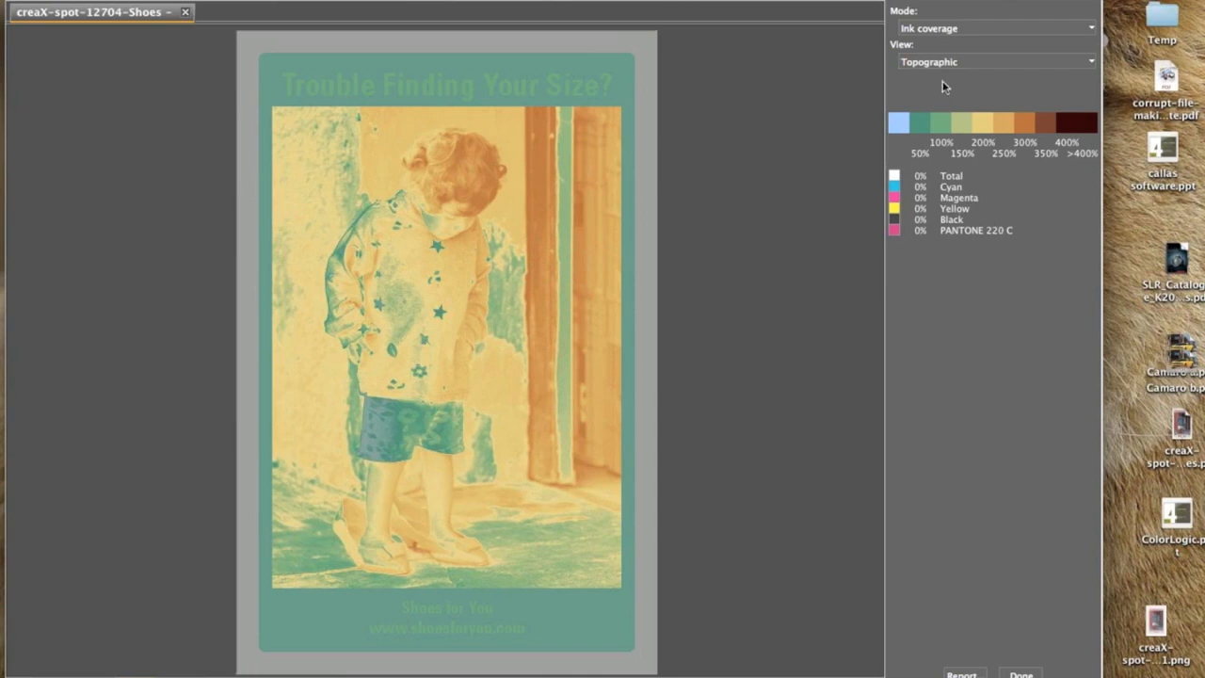
Visualize the individual separations and step through the Cyan, Magenta, Yellow, Black and PANTONE 220 C views.
{"action": "left_click", "coordinate": [949, 30]}
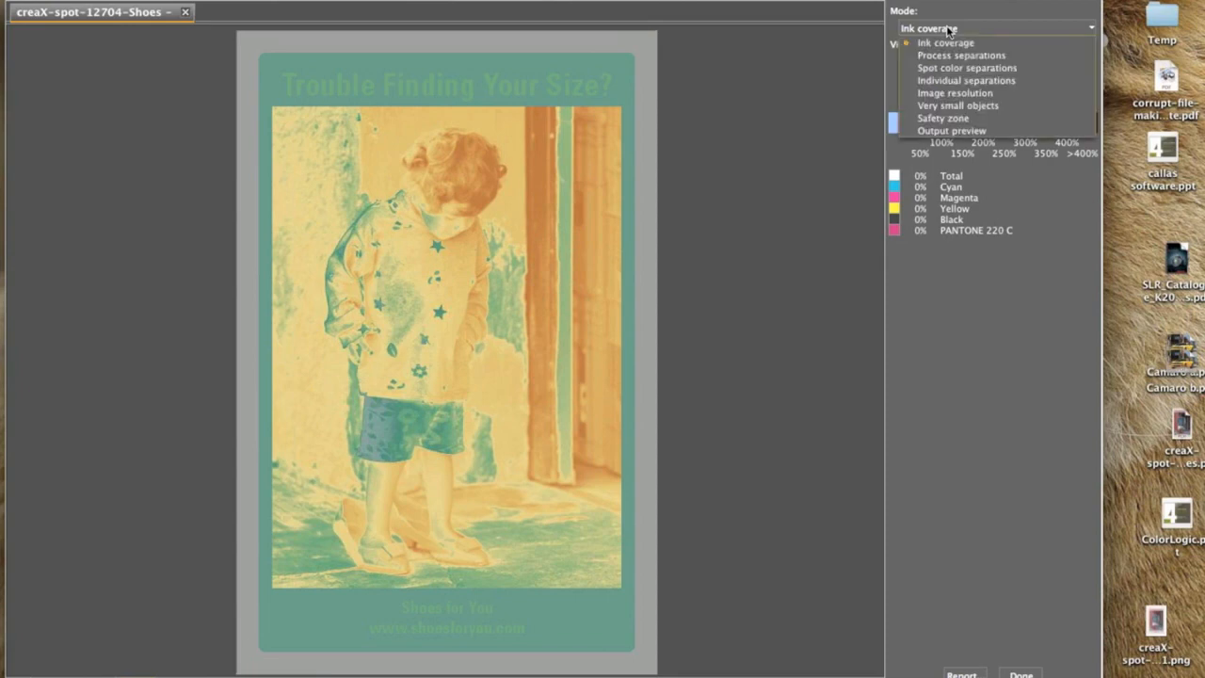
{"action": "left_click", "coordinate": [959, 80]}
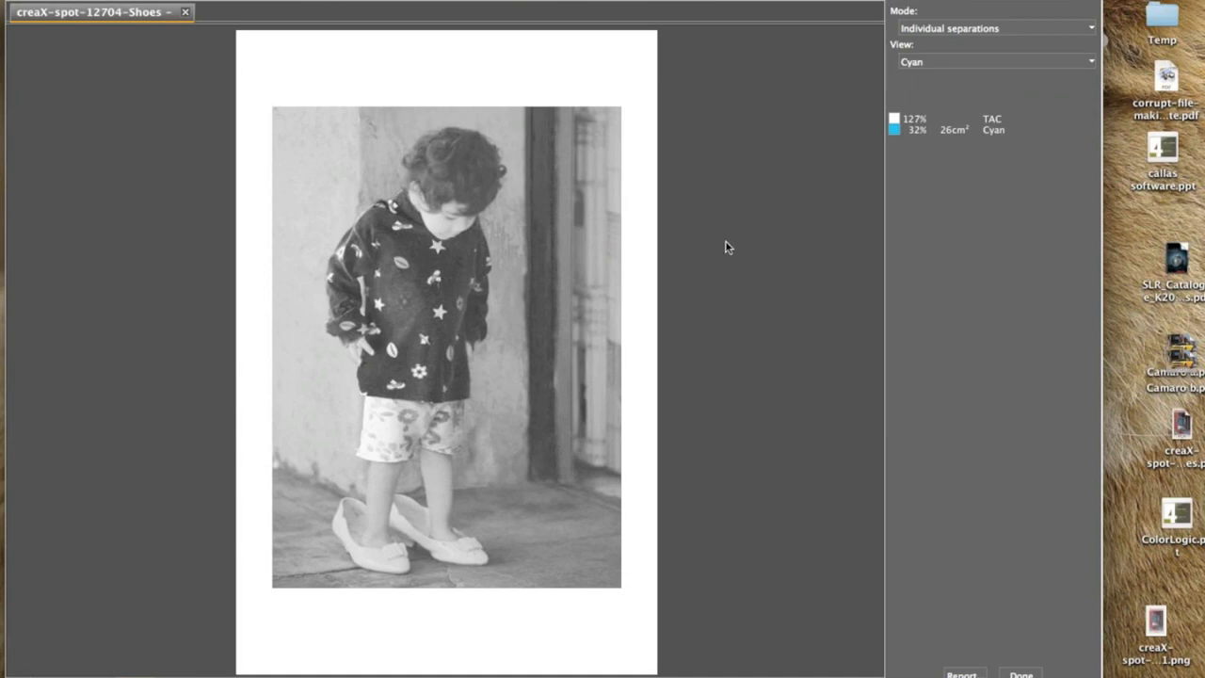
{"action": "left_click", "coordinate": [967, 64]}
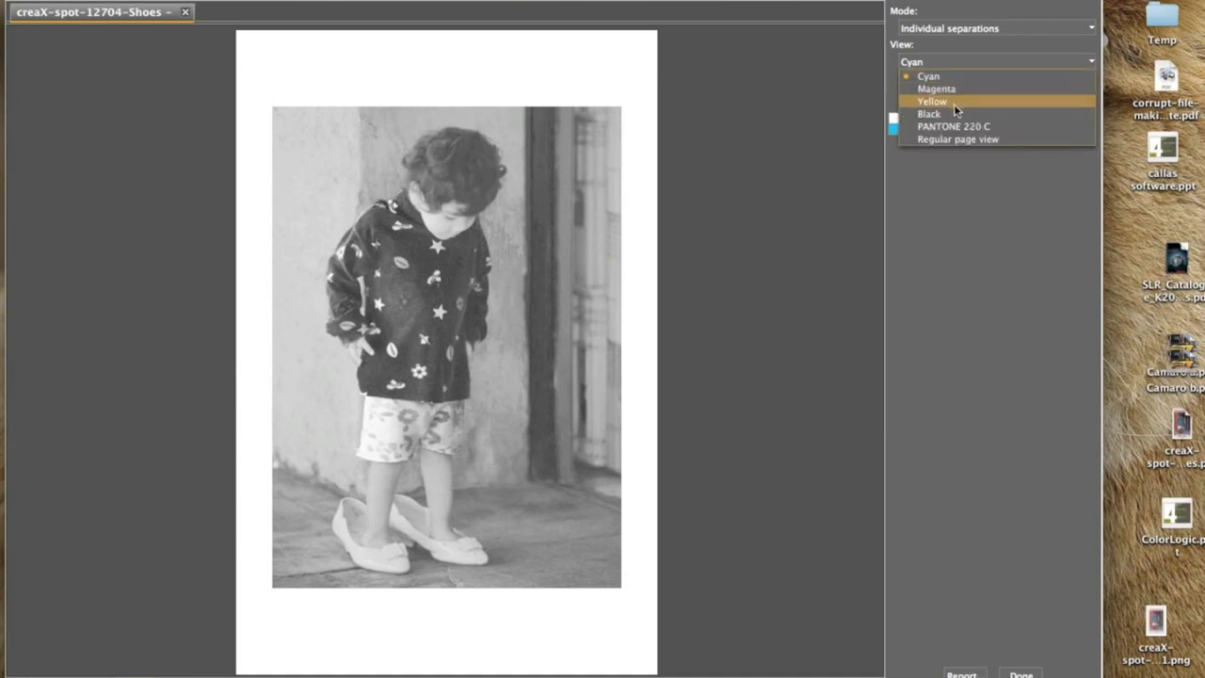
{"action": "left_click", "coordinate": [946, 90]}
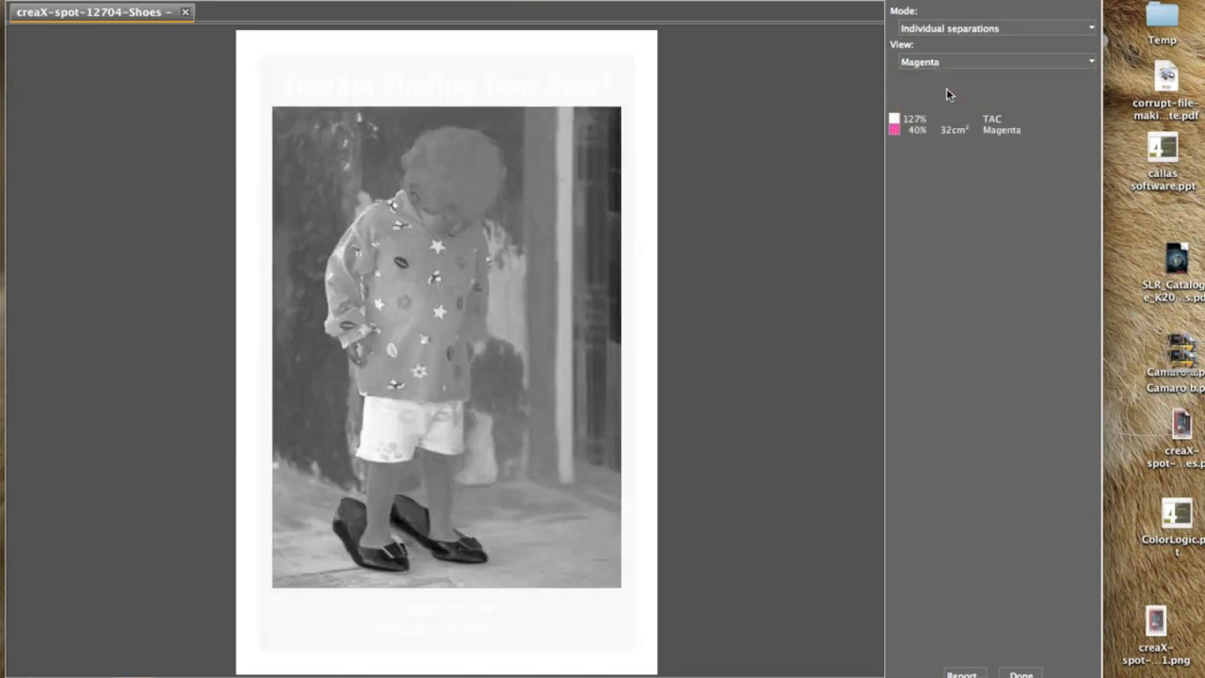
{"action": "key", "text": "Down"}
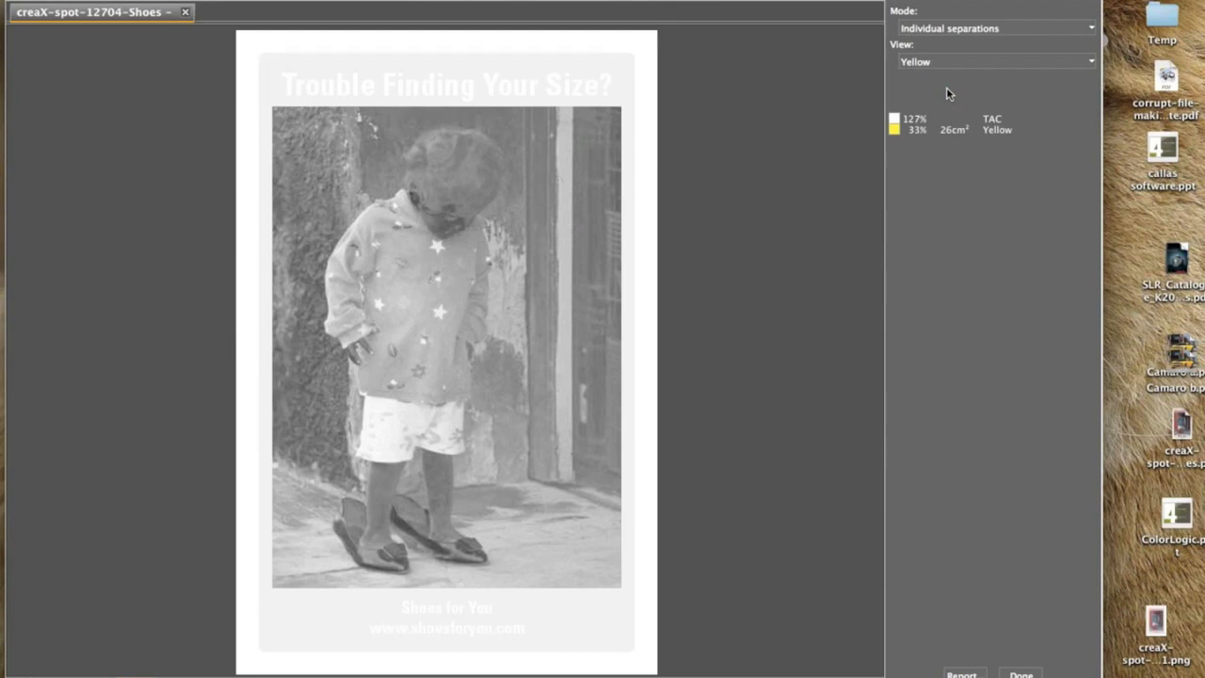
{"action": "key", "text": "Up"}
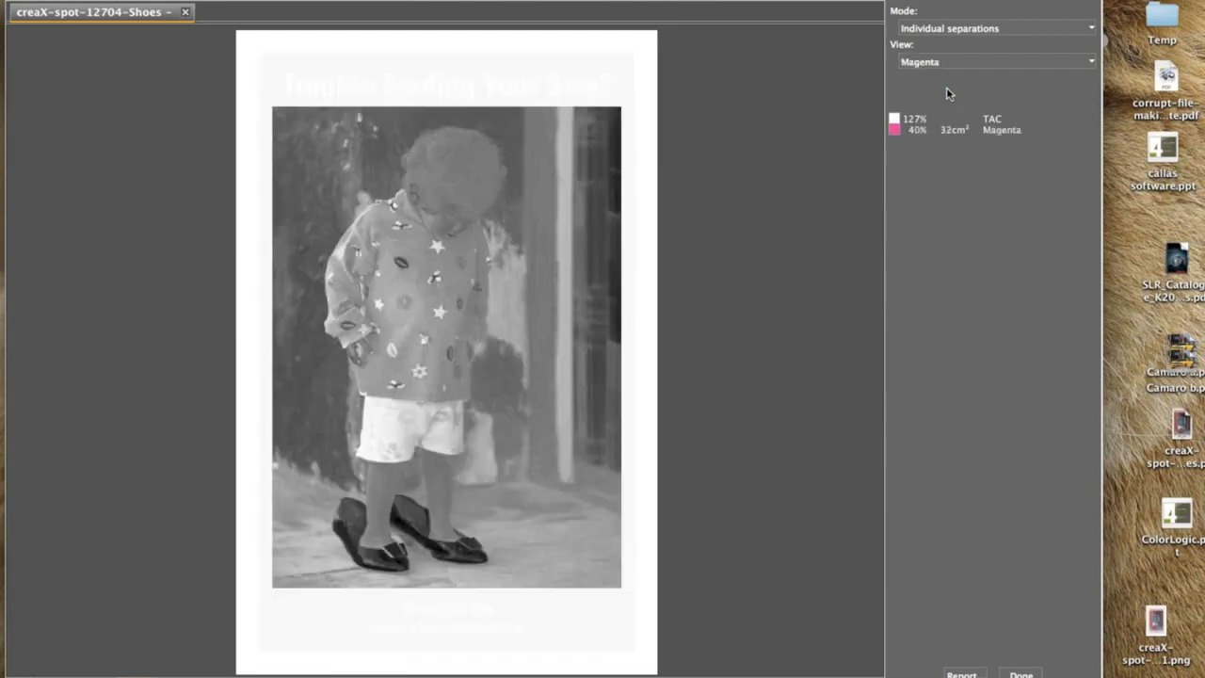
{"action": "key", "text": "Down"}
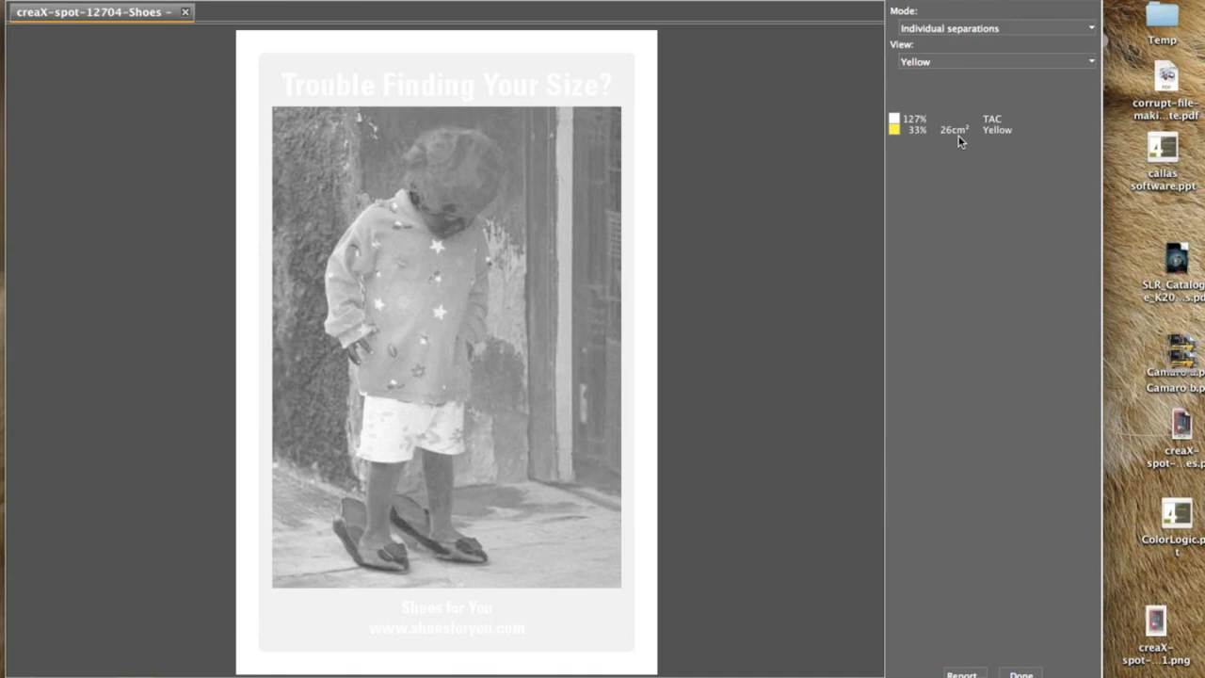
{"action": "key", "text": "Down"}
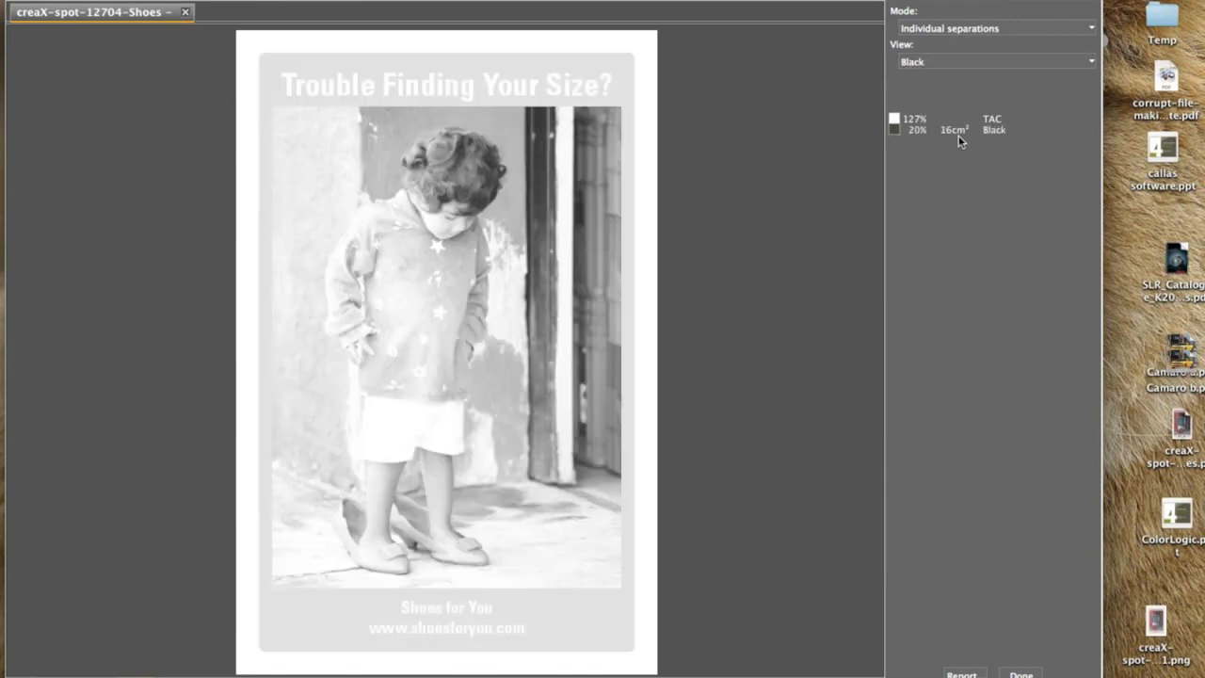
{"action": "key", "text": "Down"}
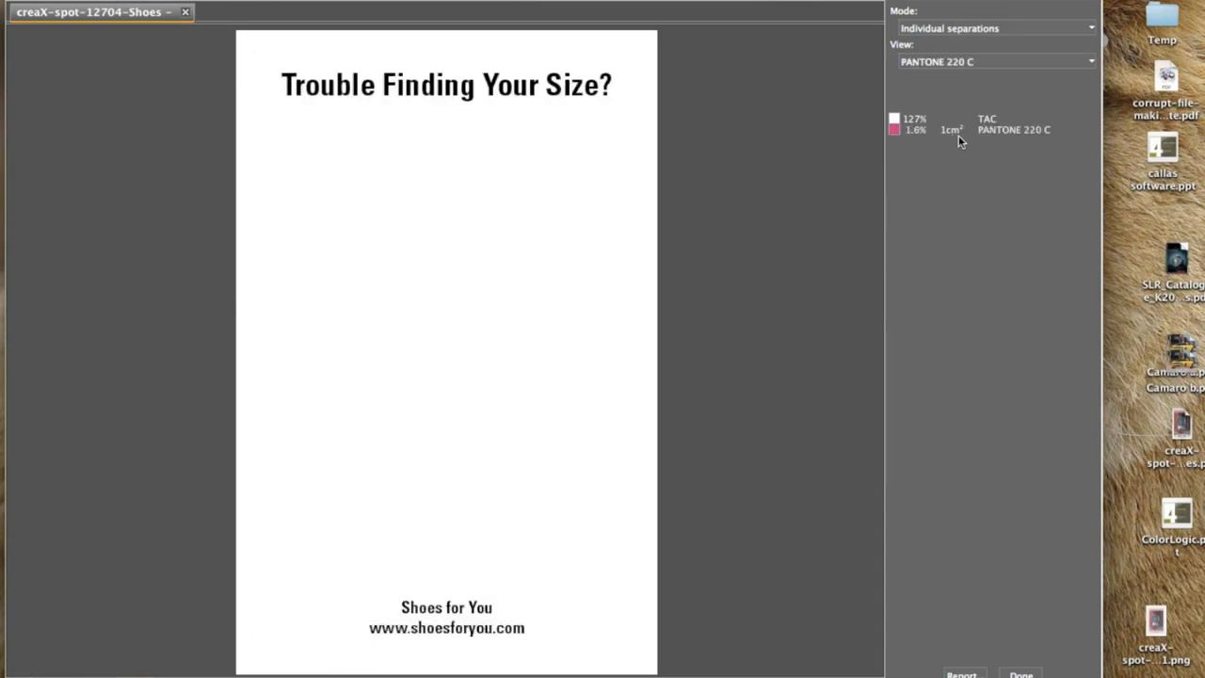
{"action": "key", "text": "Up"}
{"action": "key", "text": "Down"}
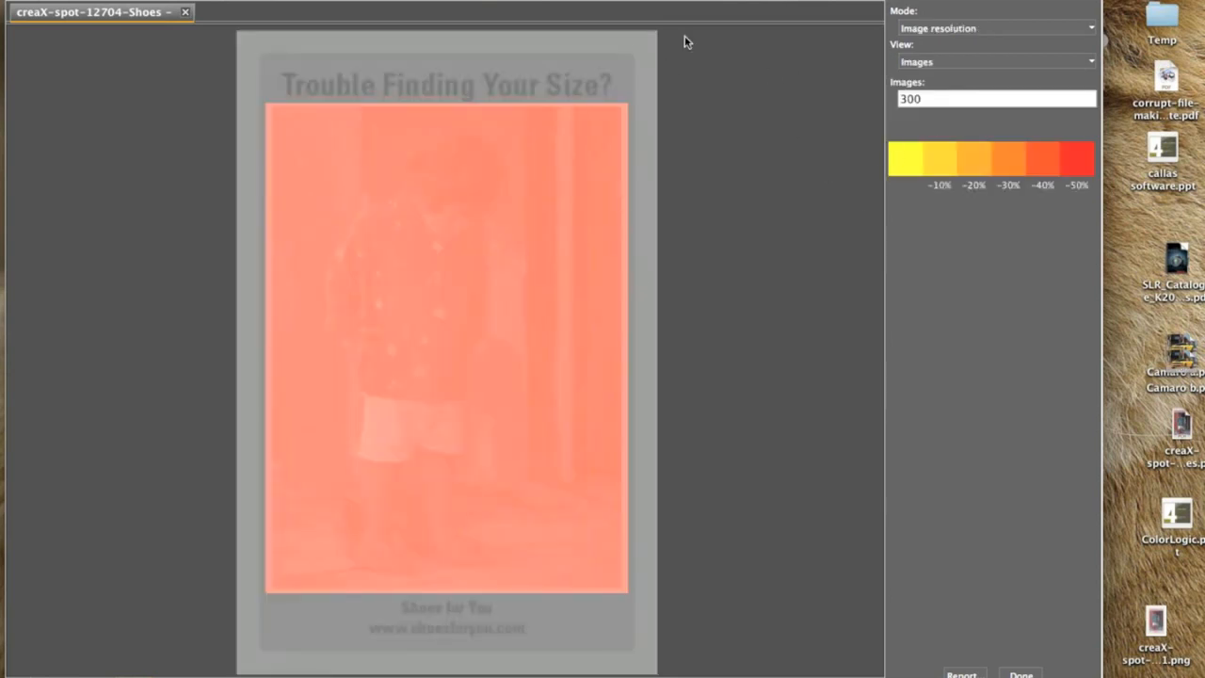
Visualize very small objects on the page, checking text and switching the highlighting to lines.
{"action": "left_click", "coordinate": [946, 30]}
{"action": "left_click", "coordinate": [953, 109]}
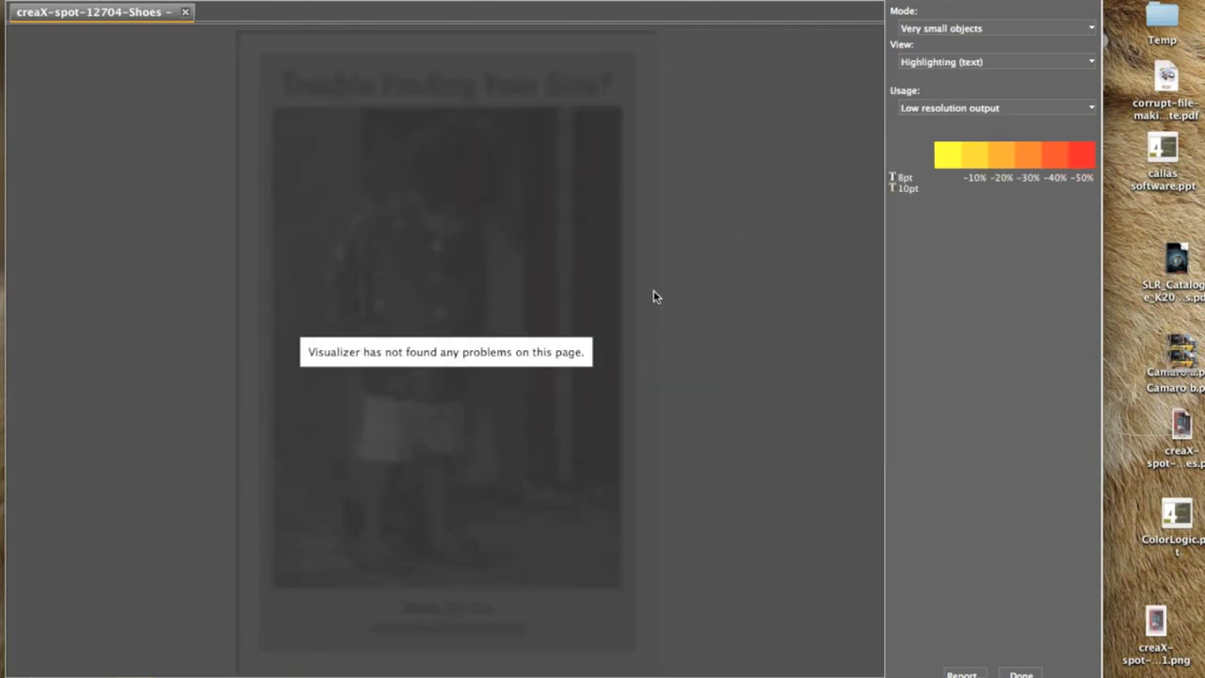
{"action": "left_click", "coordinate": [987, 62]}
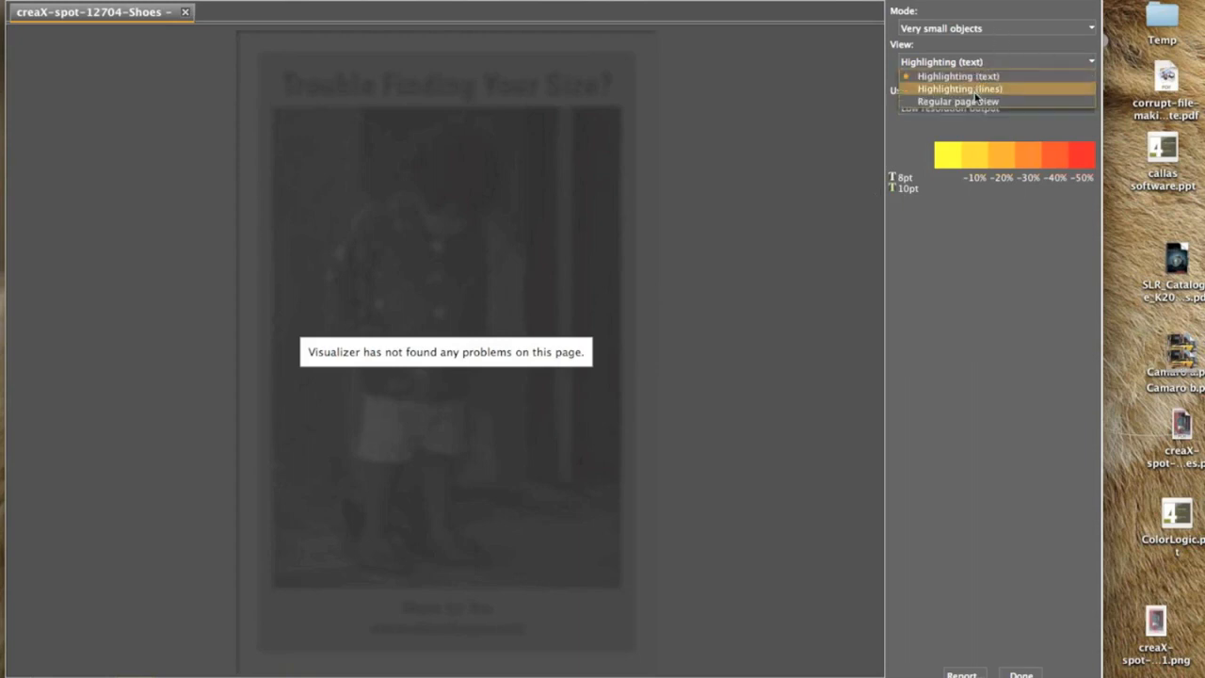
{"action": "left_click", "coordinate": [973, 90]}
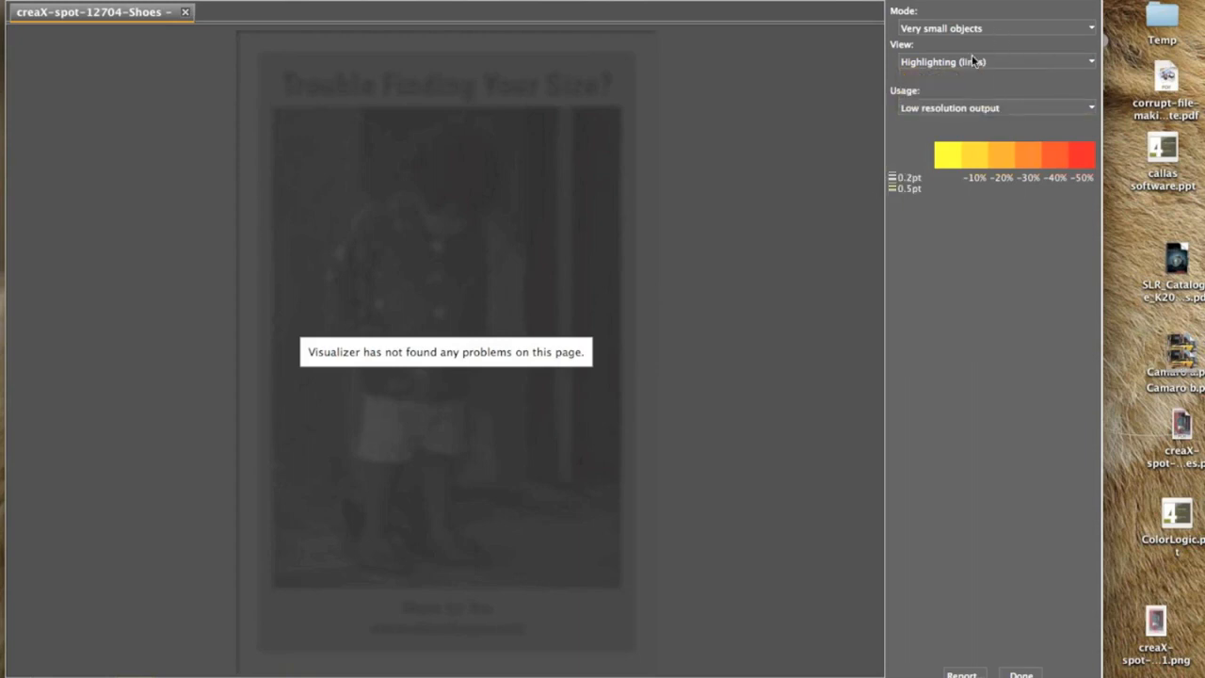
Visualize the page's safety zone, first along the page border and with the Bleed area view.
{"action": "left_click", "coordinate": [974, 30]}
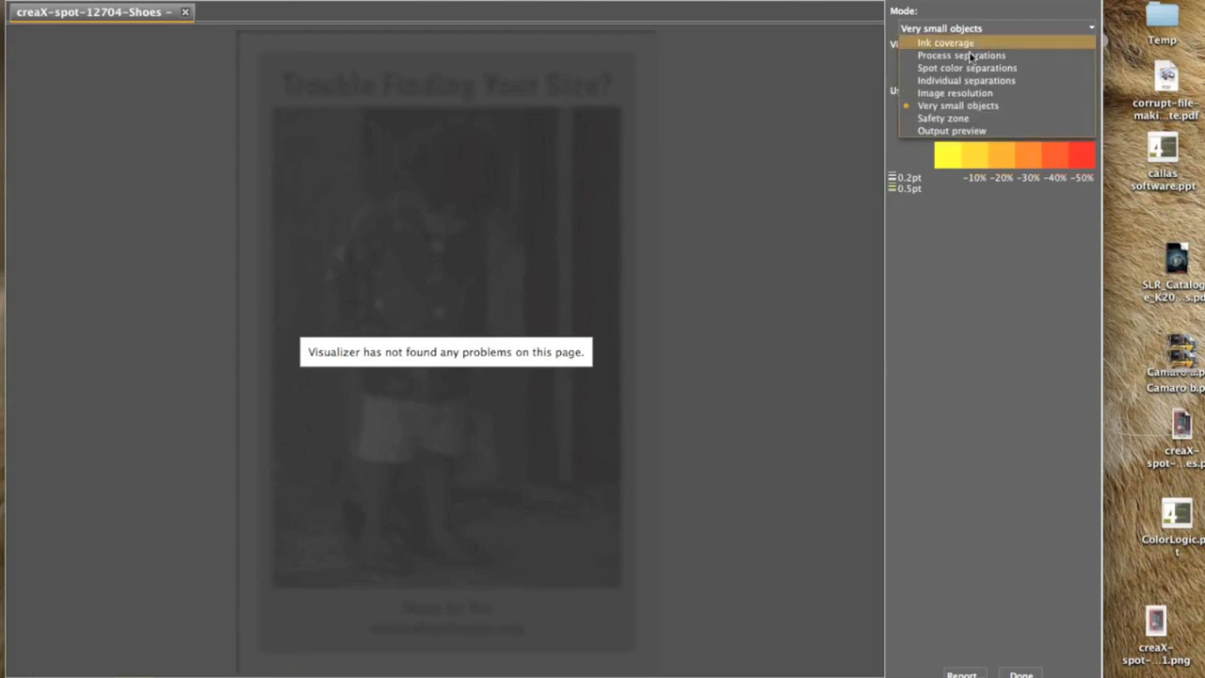
{"action": "left_click", "coordinate": [962, 117]}
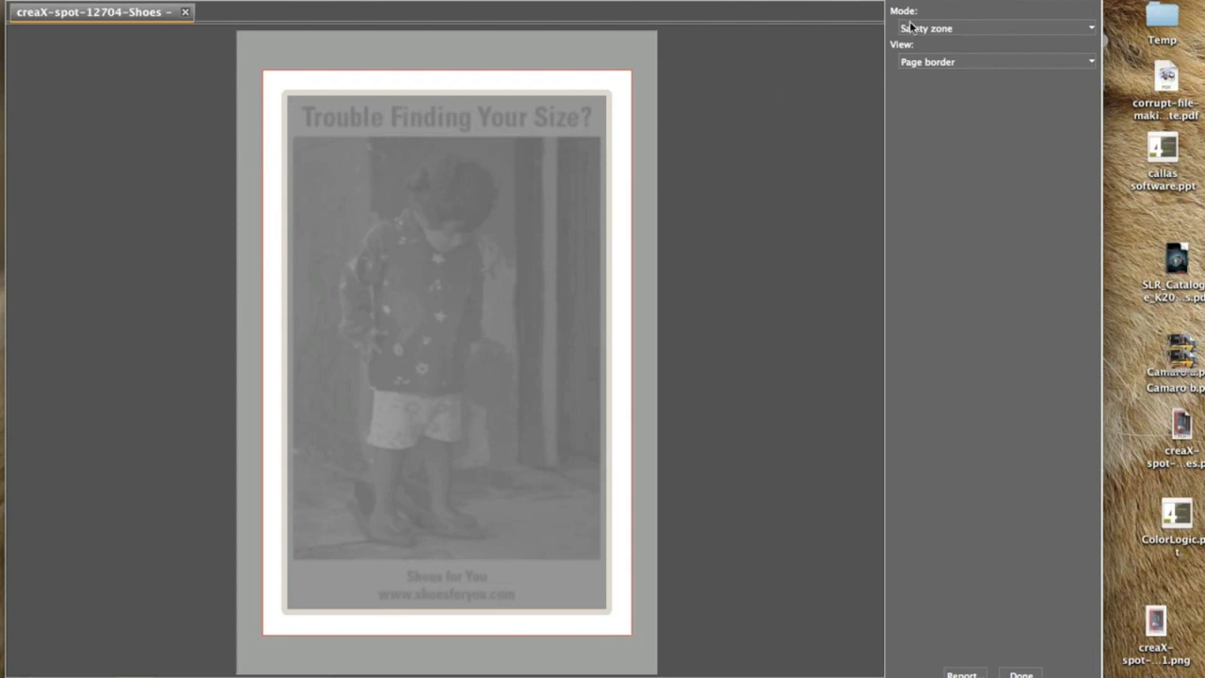
{"action": "left_click", "coordinate": [949, 29]}
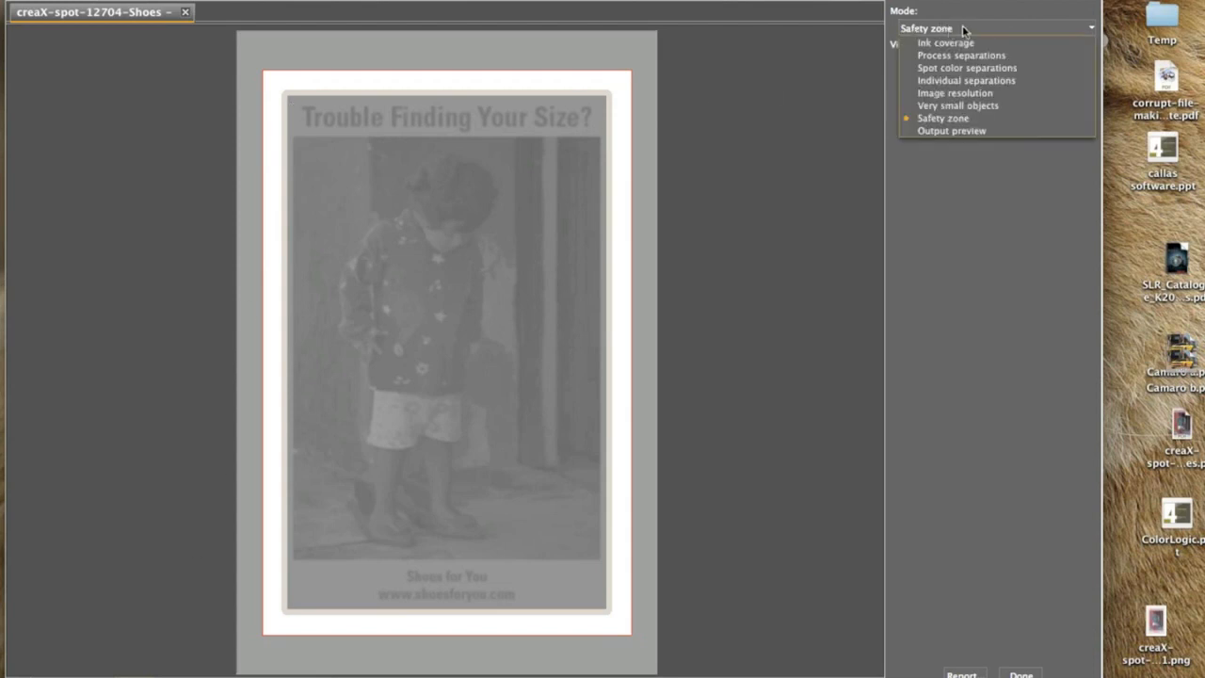
{"action": "left_click", "coordinate": [872, 48]}
{"action": "left_click", "coordinate": [971, 59]}
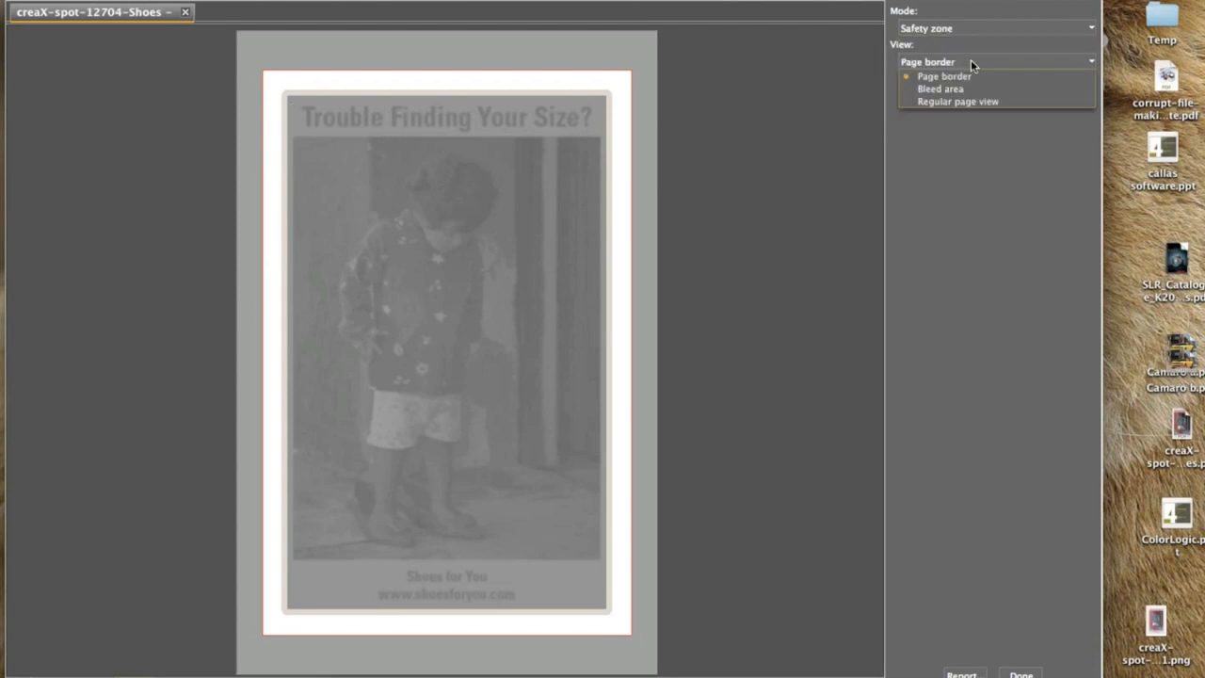
{"action": "left_click", "coordinate": [965, 89]}
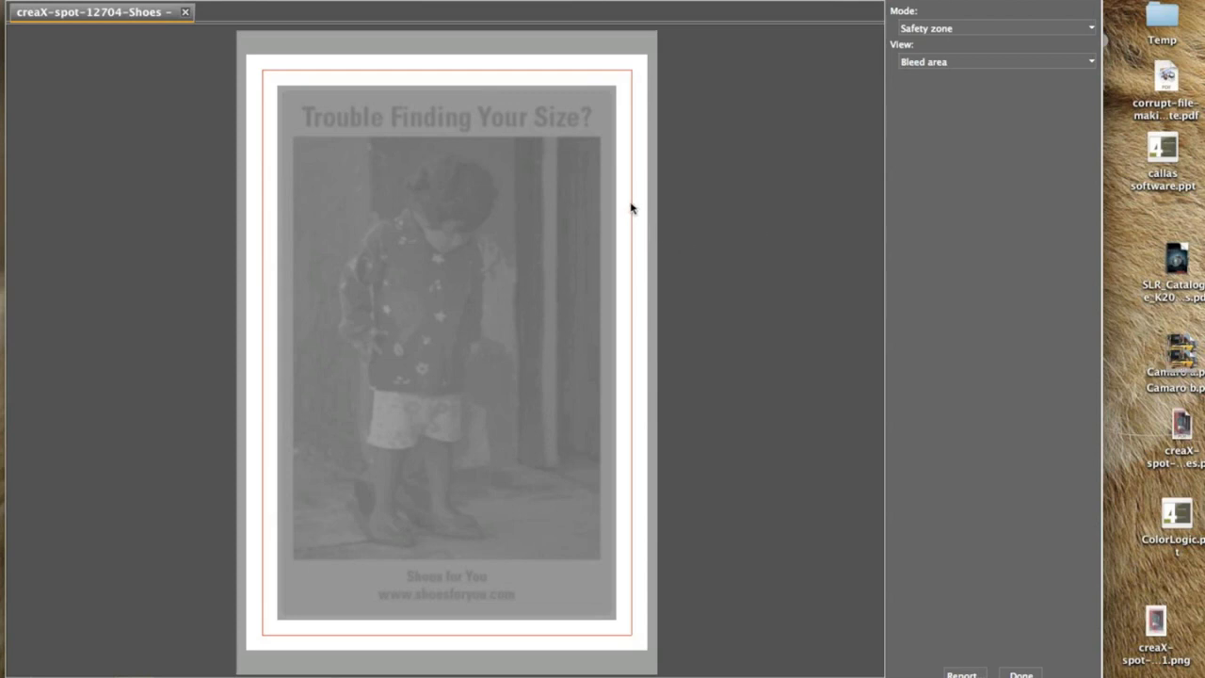
{"action": "left_click", "coordinate": [938, 65]}
{"action": "left_click", "coordinate": [909, 84]}
Show the output preview with the ISO Coated v2 300% (ECI) simulation profile and return to the normal document view.
{"action": "left_click", "coordinate": [908, 30]}
{"action": "left_click", "coordinate": [942, 130]}
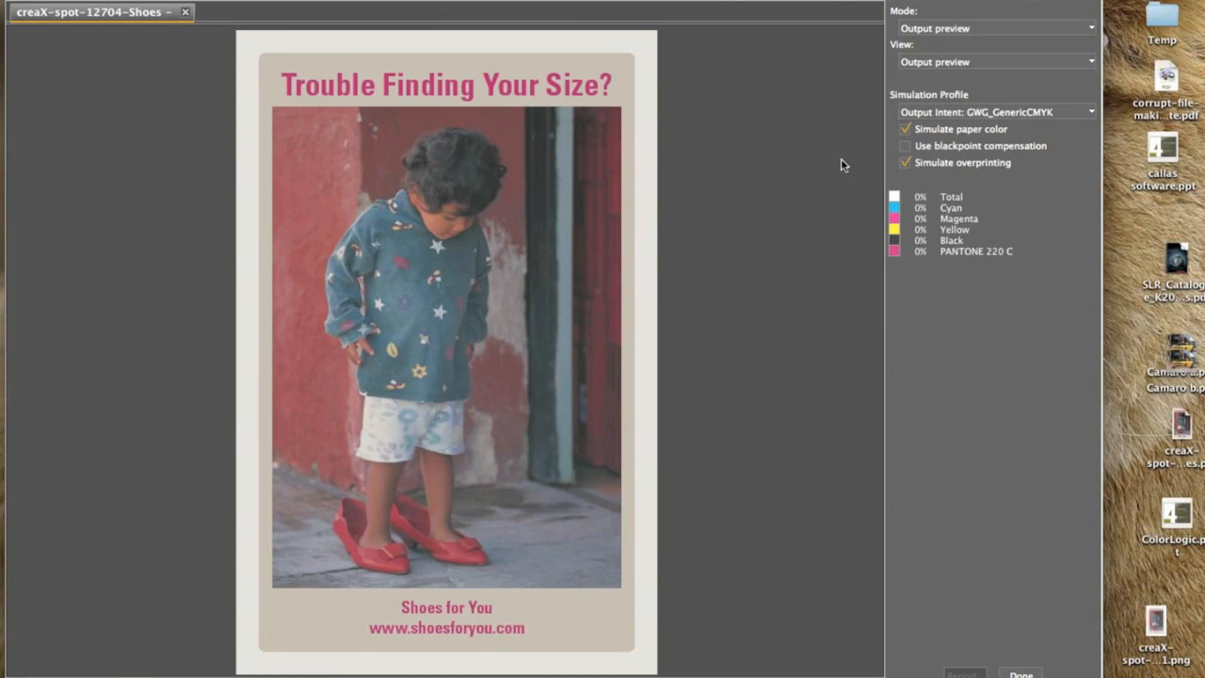
{"action": "left_click", "coordinate": [1089, 114]}
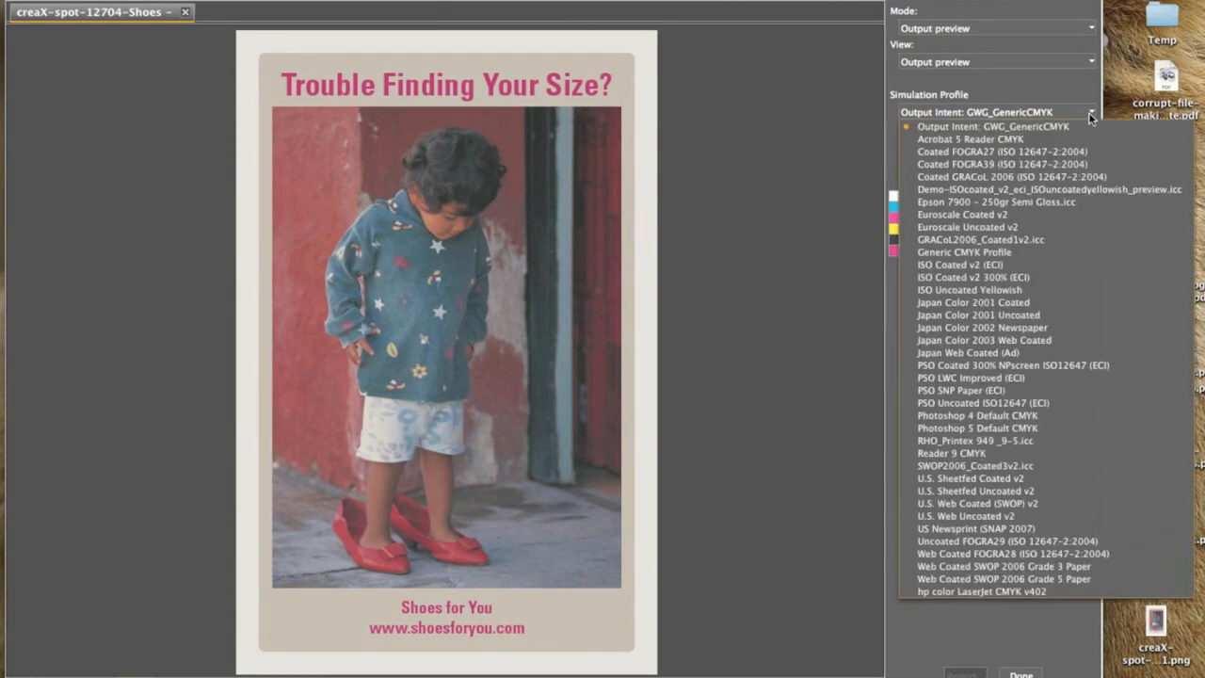
{"action": "left_click", "coordinate": [1037, 277]}
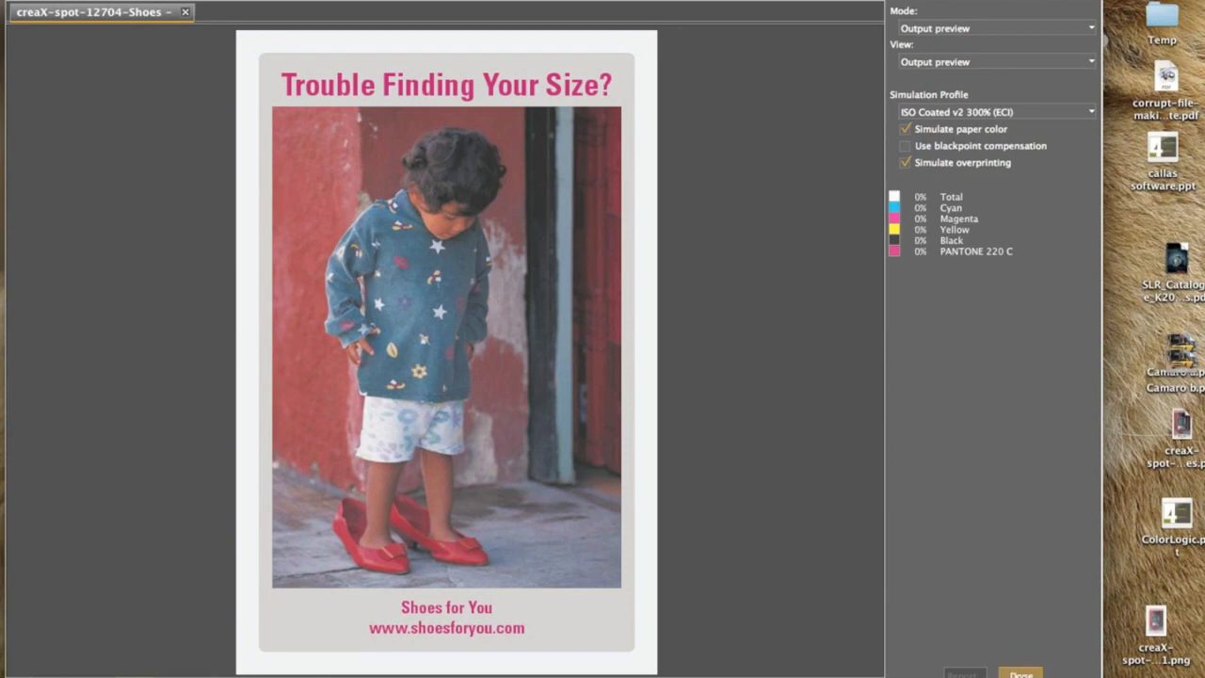
{"action": "left_click", "coordinate": [1021, 675]}
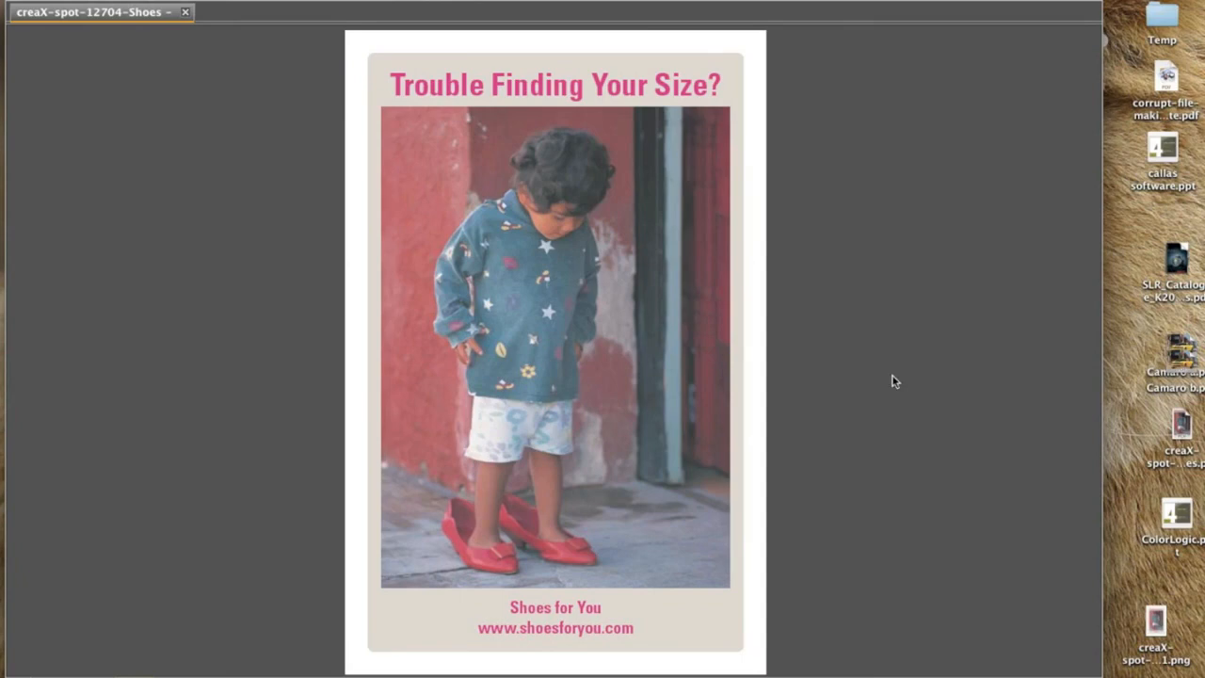
Close the shoes ad and open Camaro a.pdf and Camaro b.pdf from the desktop.
{"action": "left_click", "coordinate": [186, 12]}
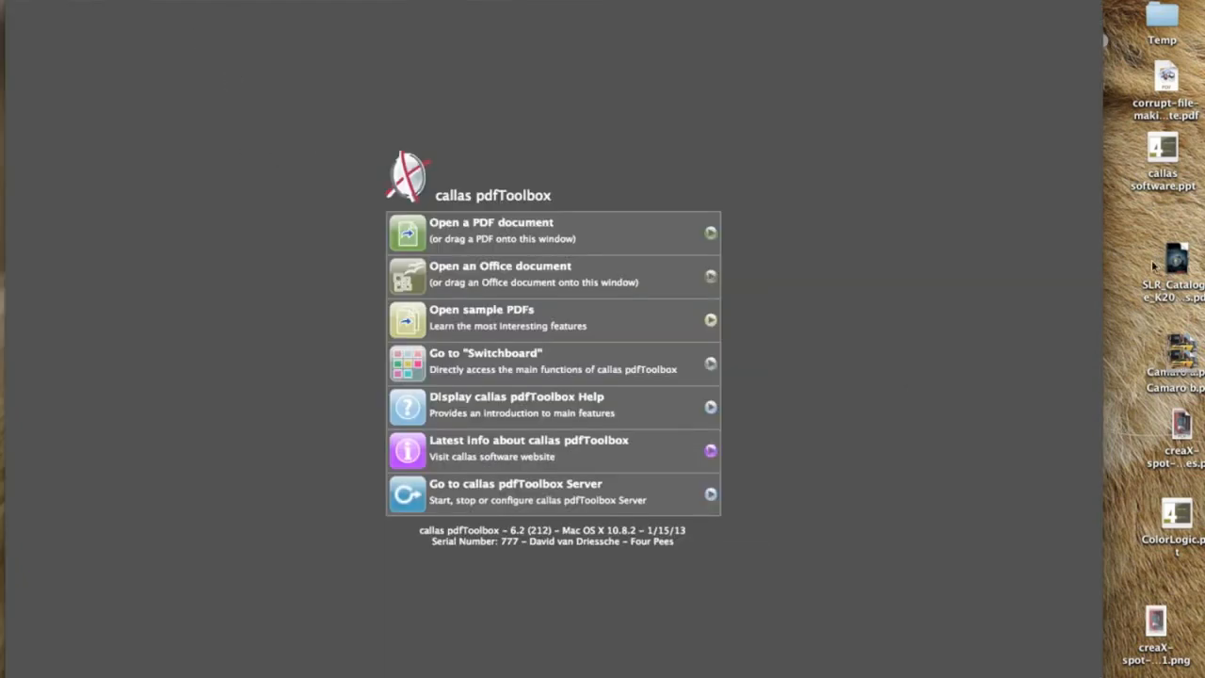
{"action": "left_click_drag", "start_coordinate": [1172, 356], "coordinate": [185, 107]}
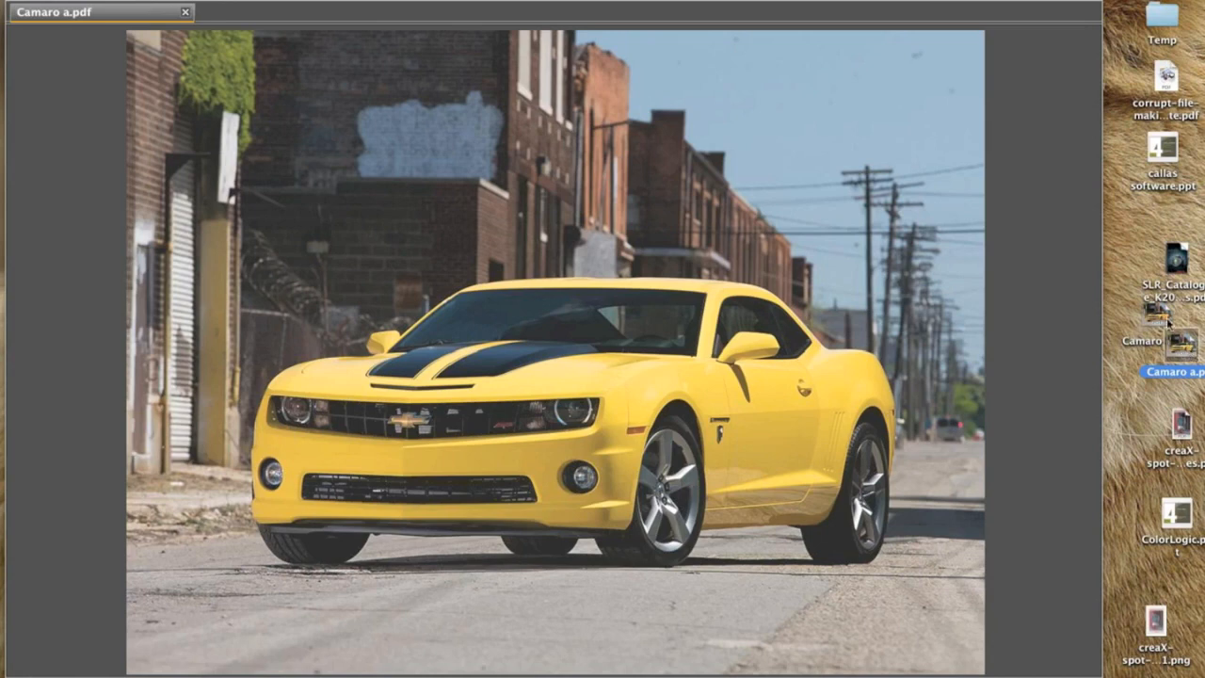
{"action": "double_click", "coordinate": [1163, 320]}
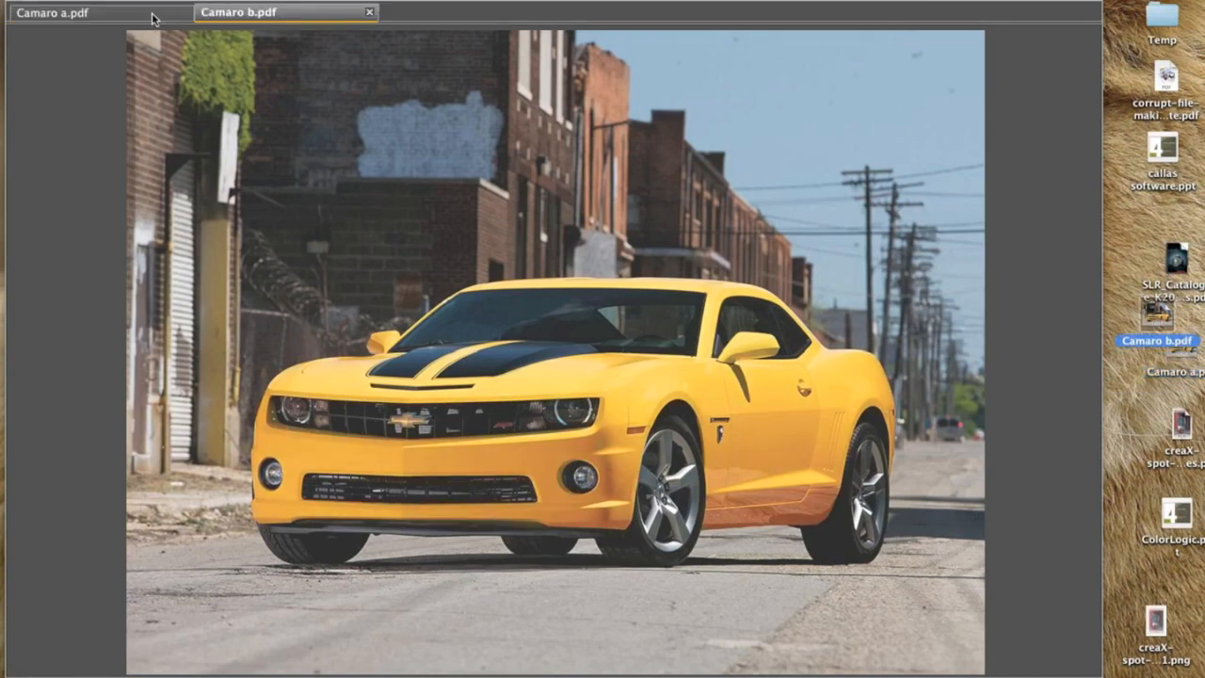
Flip between the two Camaro PDFs to view them, and run a document comparison of Camaro b.pdf against Camaro a.pdf.
{"action": "left_click", "coordinate": [157, 19]}
{"action": "left_click", "coordinate": [232, 19]}
{"action": "left_click", "coordinate": [151, 16]}
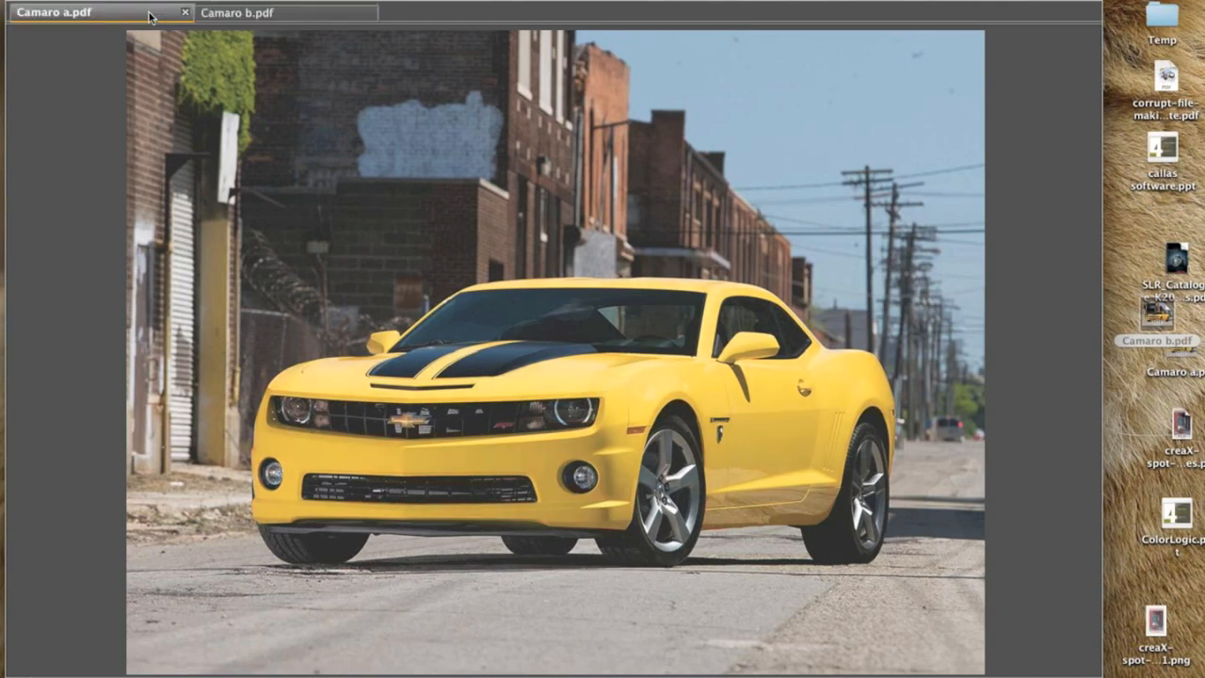
{"action": "left_click", "coordinate": [242, 13]}
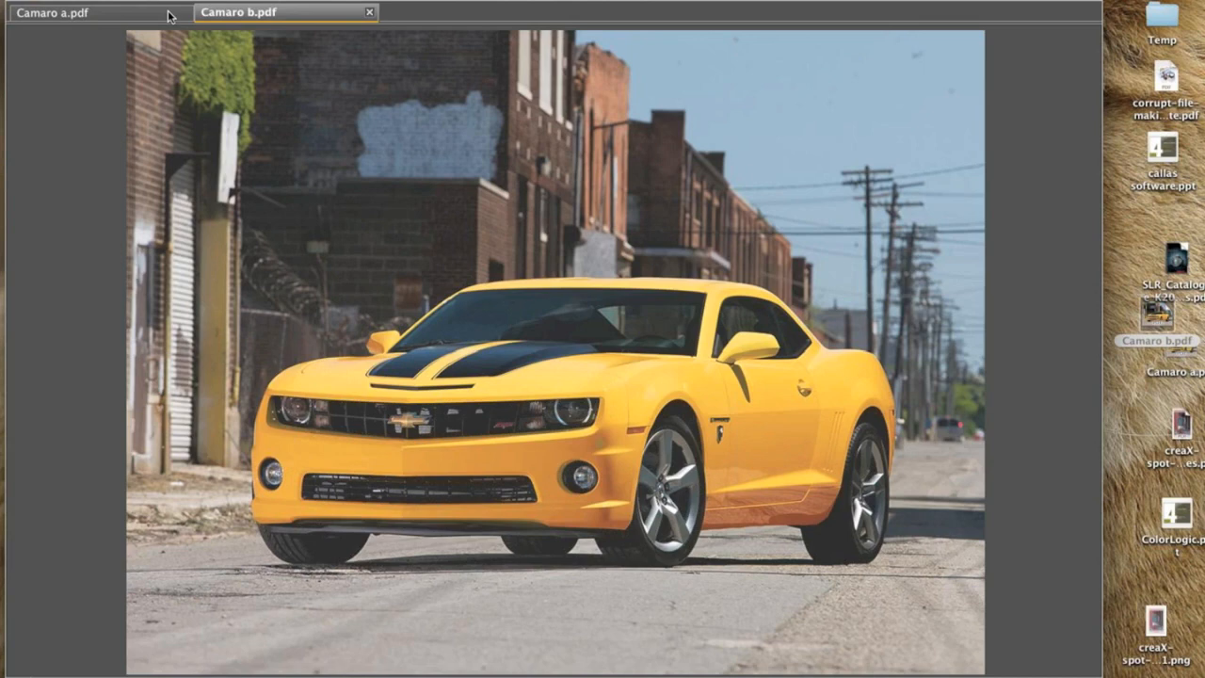
{"action": "left_click", "coordinate": [260, 0]}
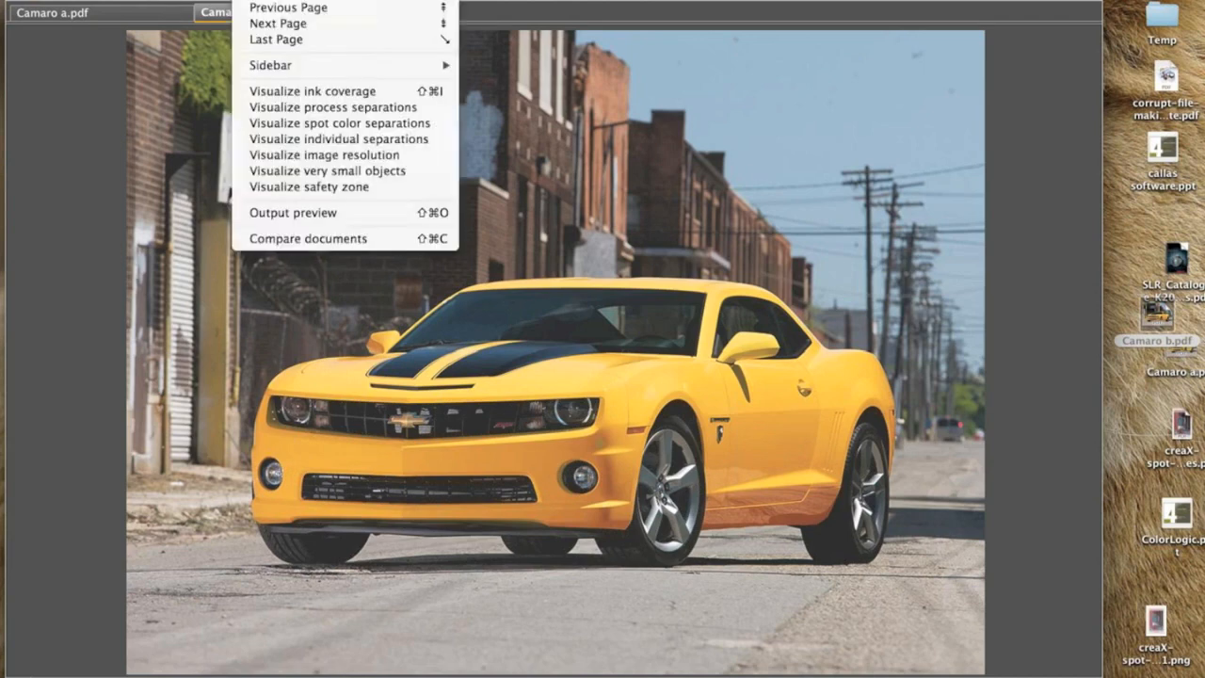
{"action": "left_click", "coordinate": [330, 239]}
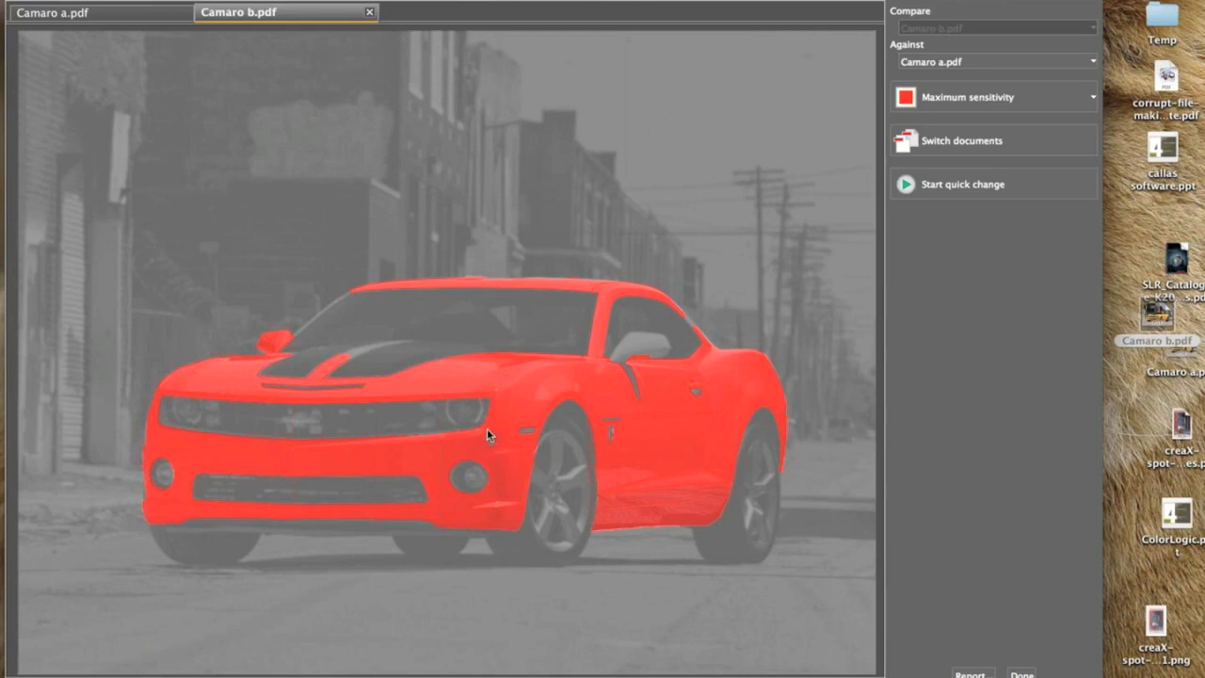
Magnify the front bumper and wheel area of the Camaro comparison in the Loupe, close it, and close both Camaro PDFs.
{"action": "left_click_drag", "start_coordinate": [466, 414], "coordinate": [556, 494]}
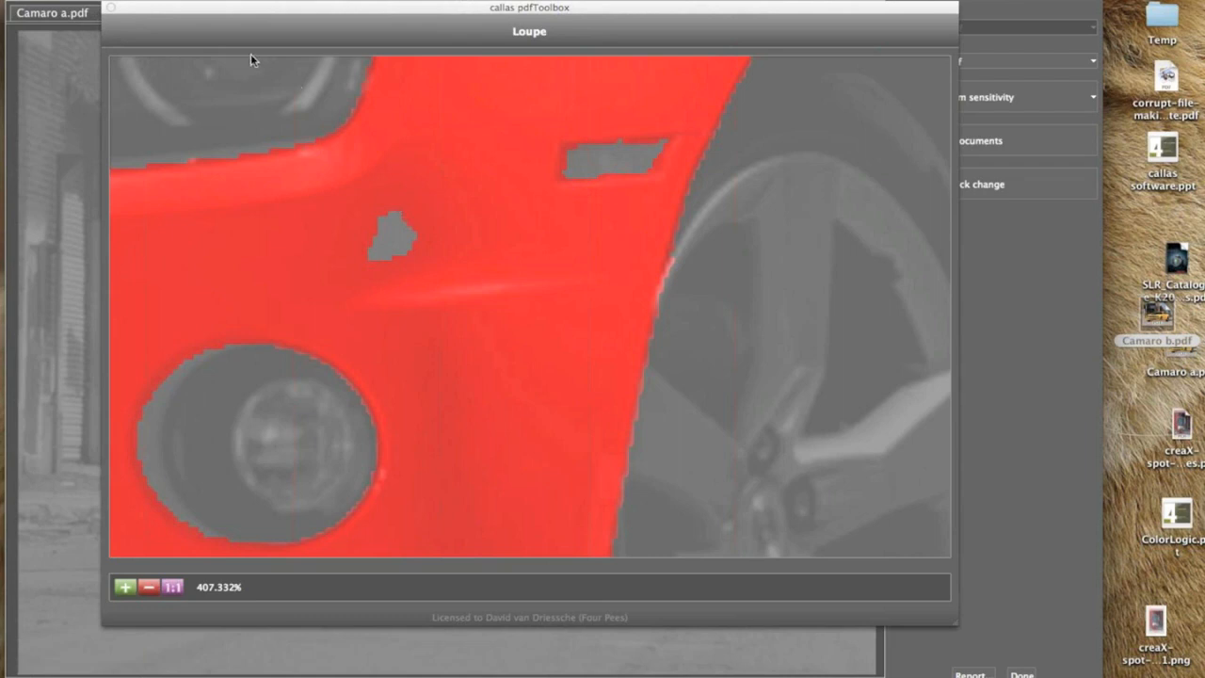
{"action": "left_click", "coordinate": [110, 8]}
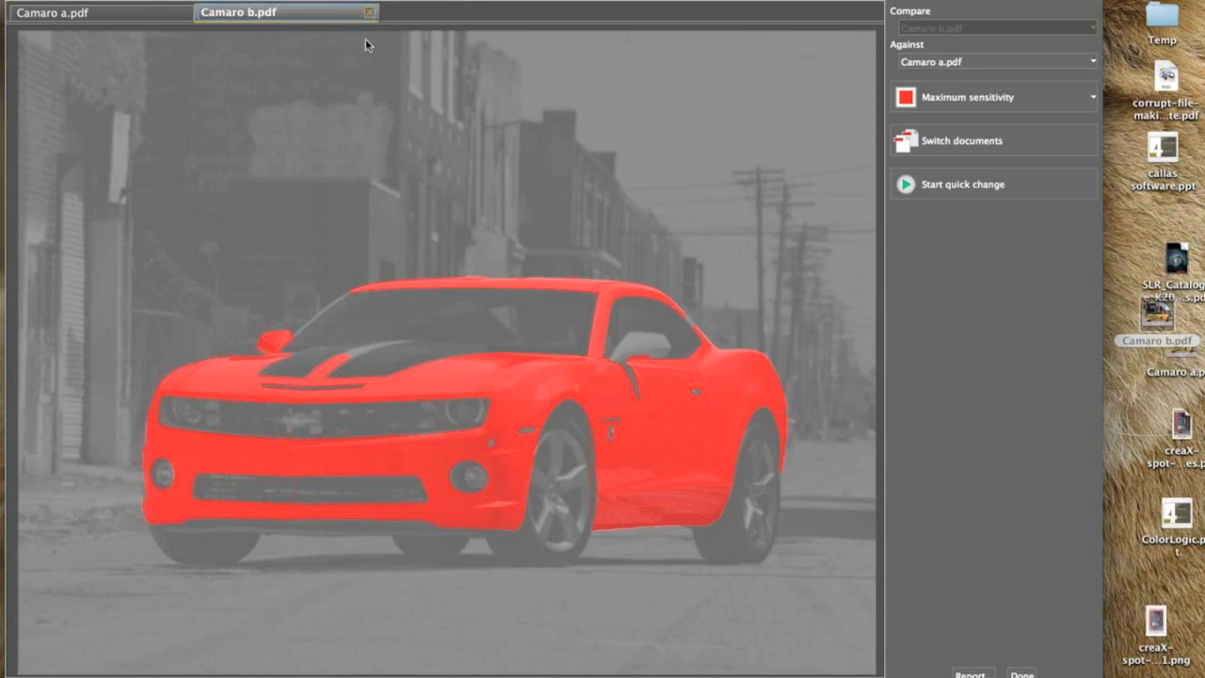
{"action": "left_click", "coordinate": [368, 13]}
{"action": "left_click", "coordinate": [189, 12]}
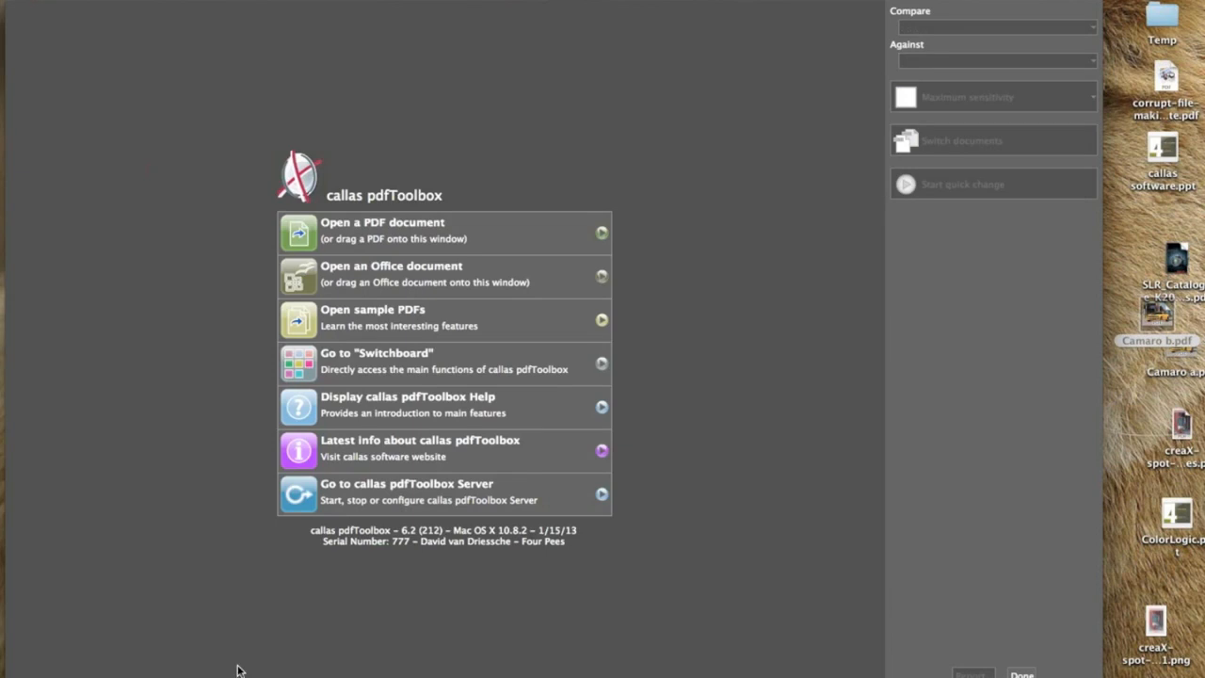
From the Demos > Demo Files folder, open Fielm_Der_Landbote_ET2508_conv.pdf and Fielm_Der_Landbote_ET2508.pdf together for comparison.
{"action": "mouse_move", "coordinate": [5, 603]}
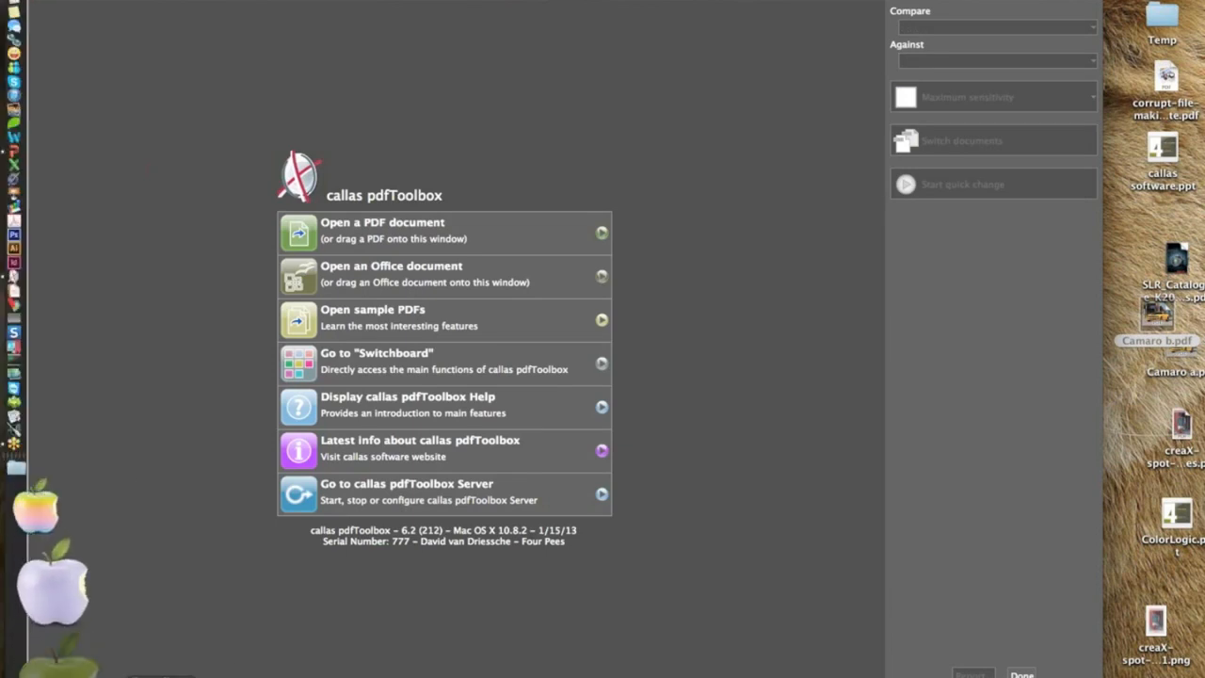
{"action": "left_click", "coordinate": [52, 588]}
{"action": "mouse_move", "coordinate": [231, 499]}
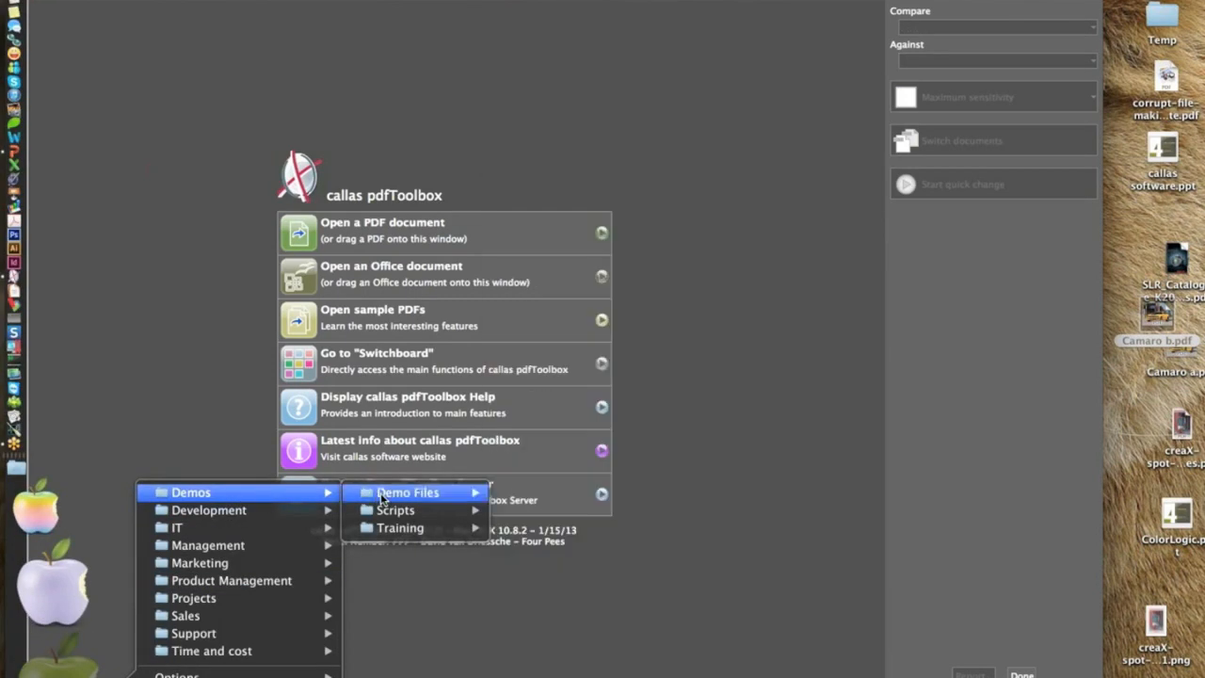
{"action": "left_click", "coordinate": [405, 493]}
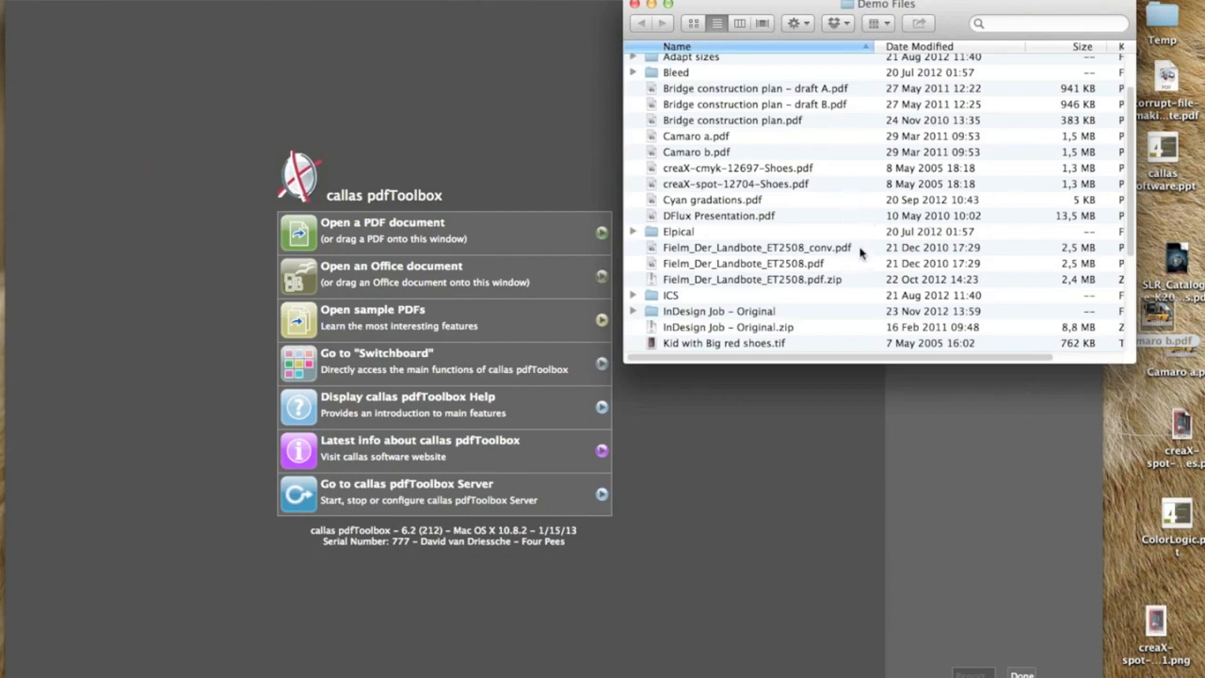
{"action": "left_click", "coordinate": [852, 247]}
{"action": "left_click", "coordinate": [777, 264], "text": "super"}
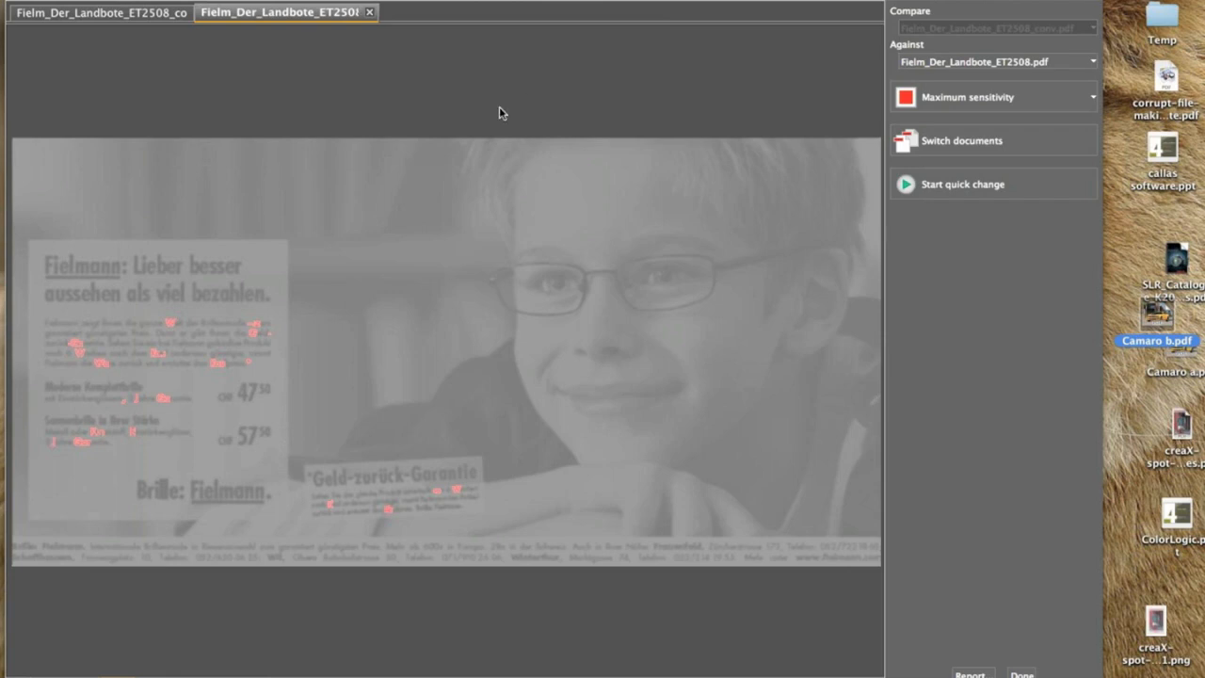
Magnify the highlighted differences in the ad's body text with the Loupe, close it, and close both Fielmann PDFs.
{"action": "left_click", "coordinate": [195, 311]}
{"action": "left_click_drag", "start_coordinate": [209, 305], "coordinate": [286, 375]}
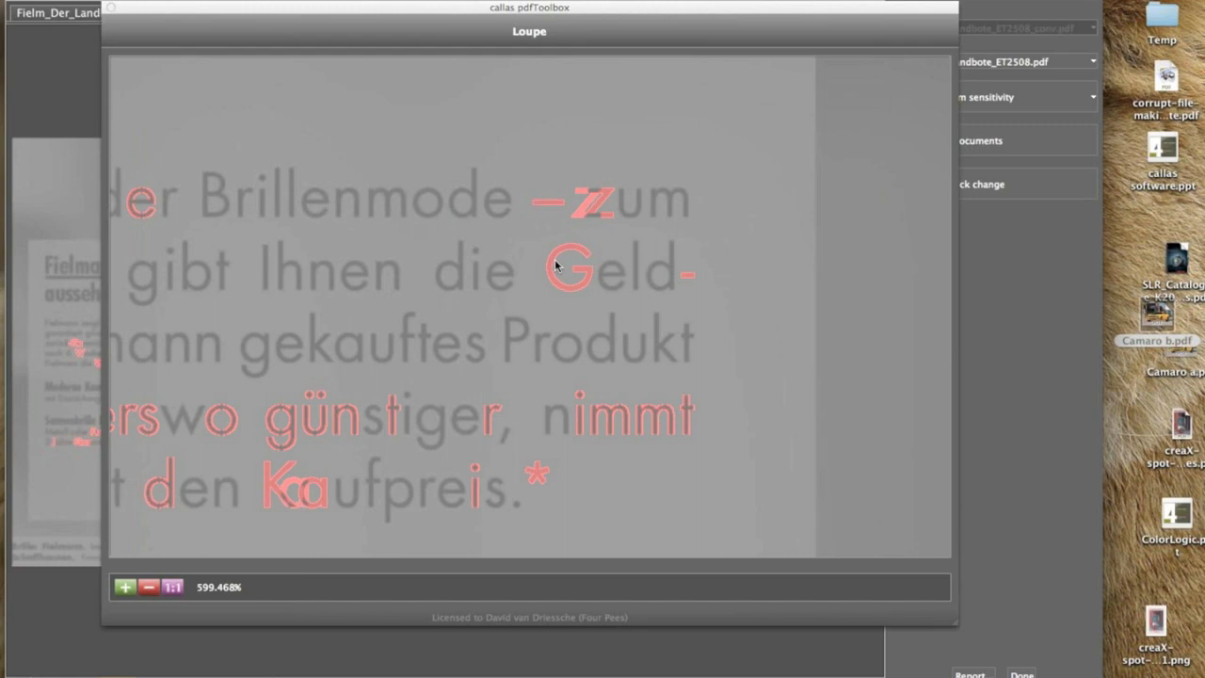
{"action": "left_click", "coordinate": [110, 7]}
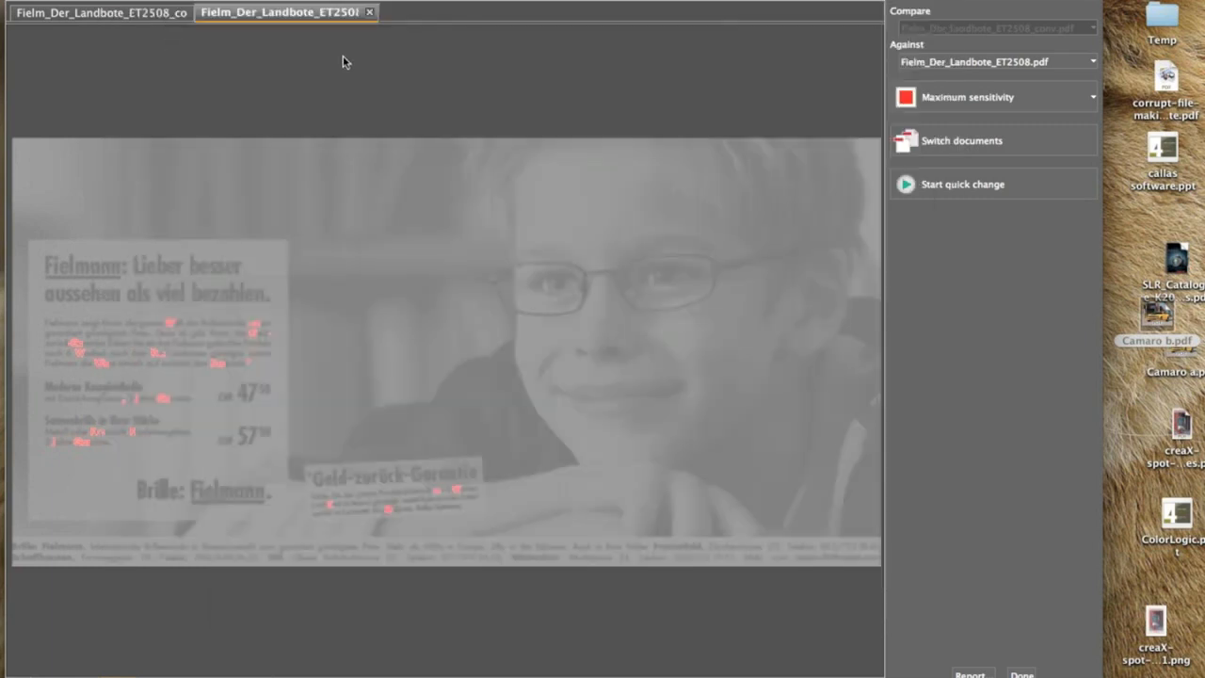
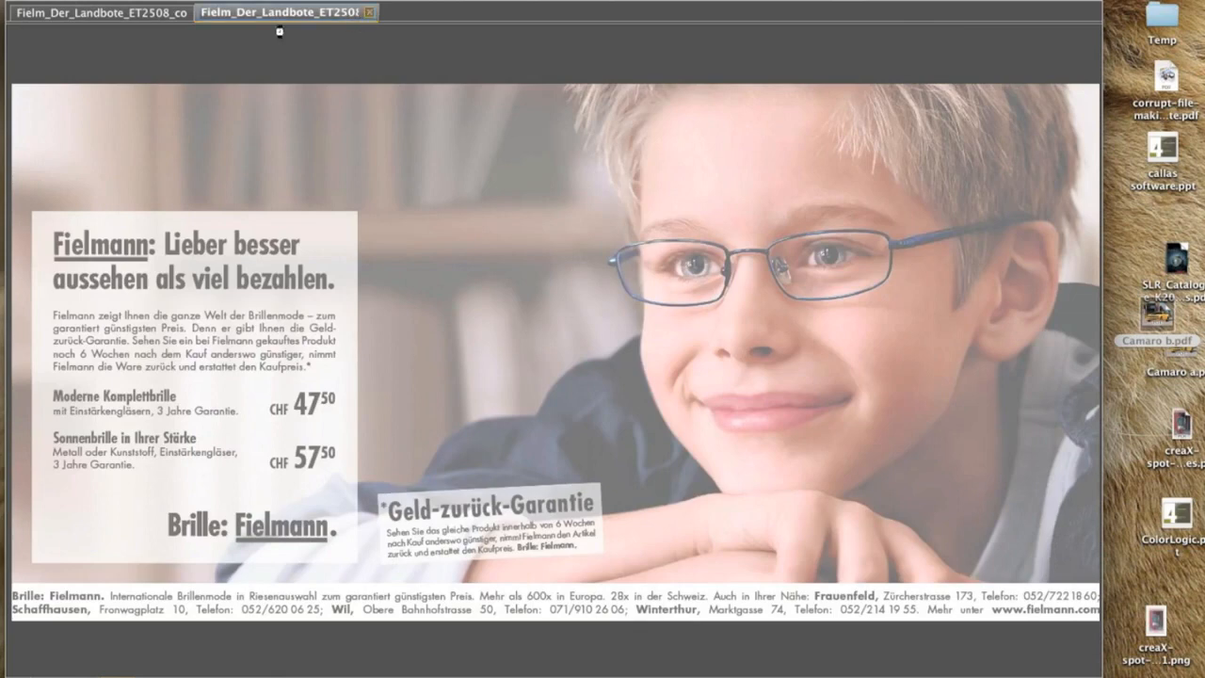
{"action": "left_click", "coordinate": [186, 13]}
{"action": "left_click", "coordinate": [184, 13]}
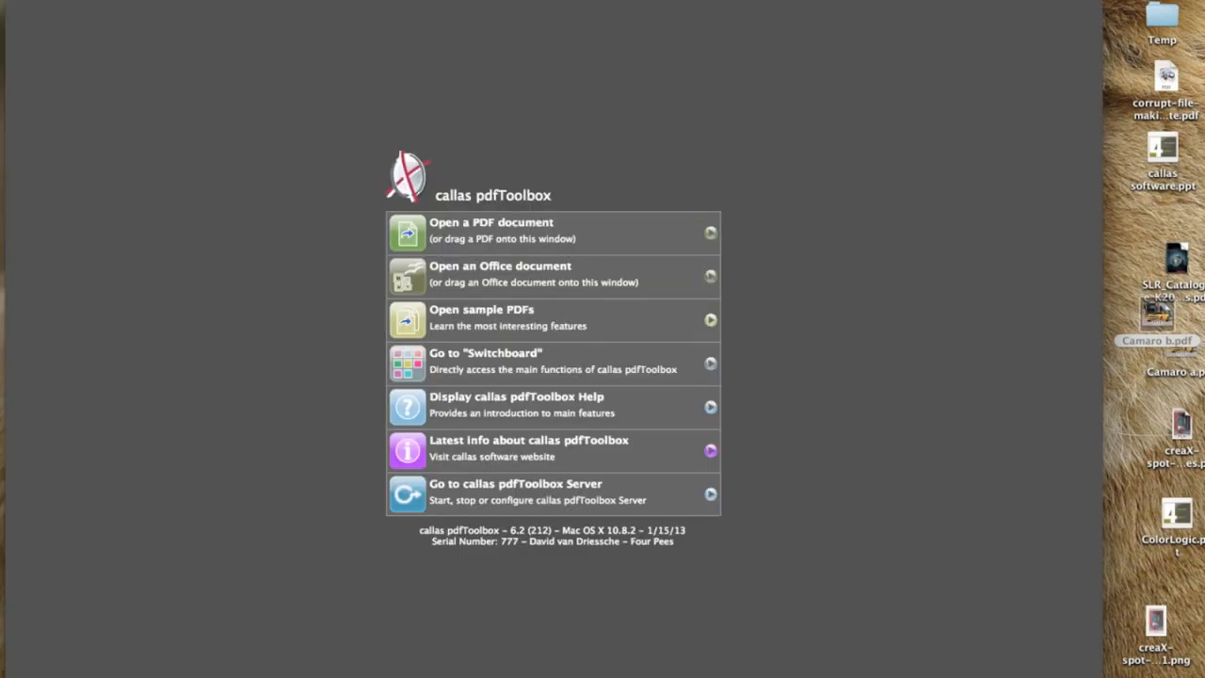
Narrow the main window, show the Switchboard and place it directly beside the main window.
{"action": "left_click_drag", "start_coordinate": [1099, 677], "coordinate": [720, 674]}
{"action": "left_click", "coordinate": [305, 0]}
{"action": "left_click", "coordinate": [312, 2]}
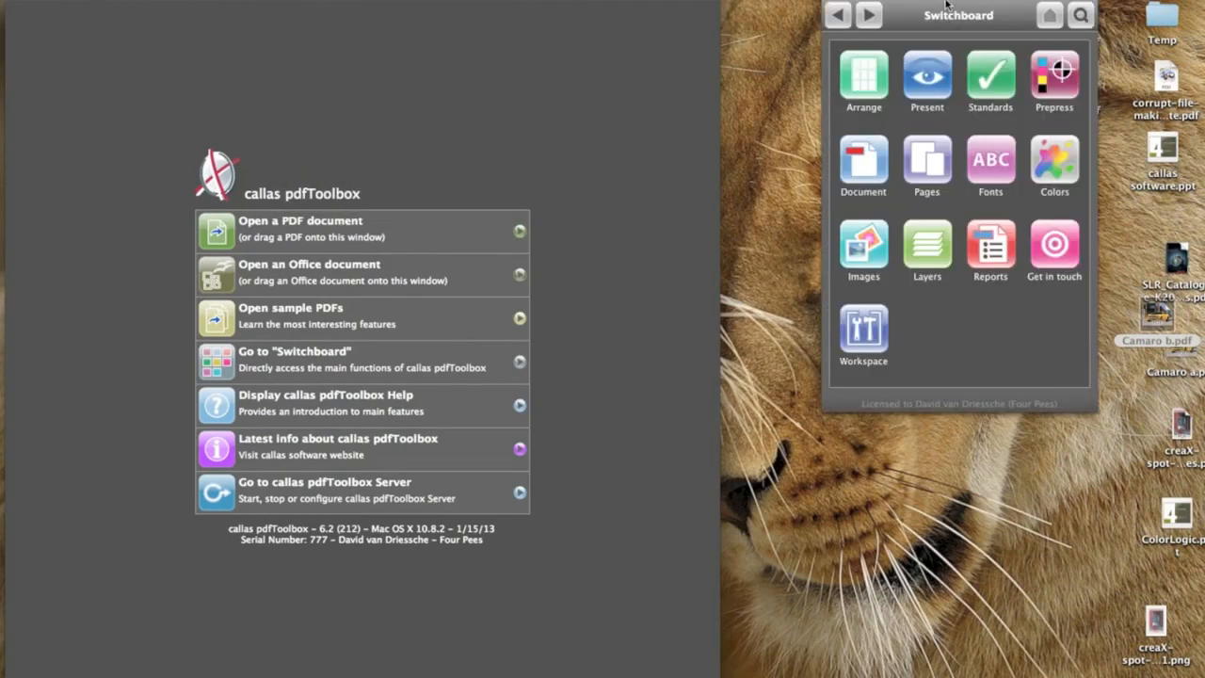
{"action": "left_click_drag", "start_coordinate": [936, 4], "coordinate": [850, 1]}
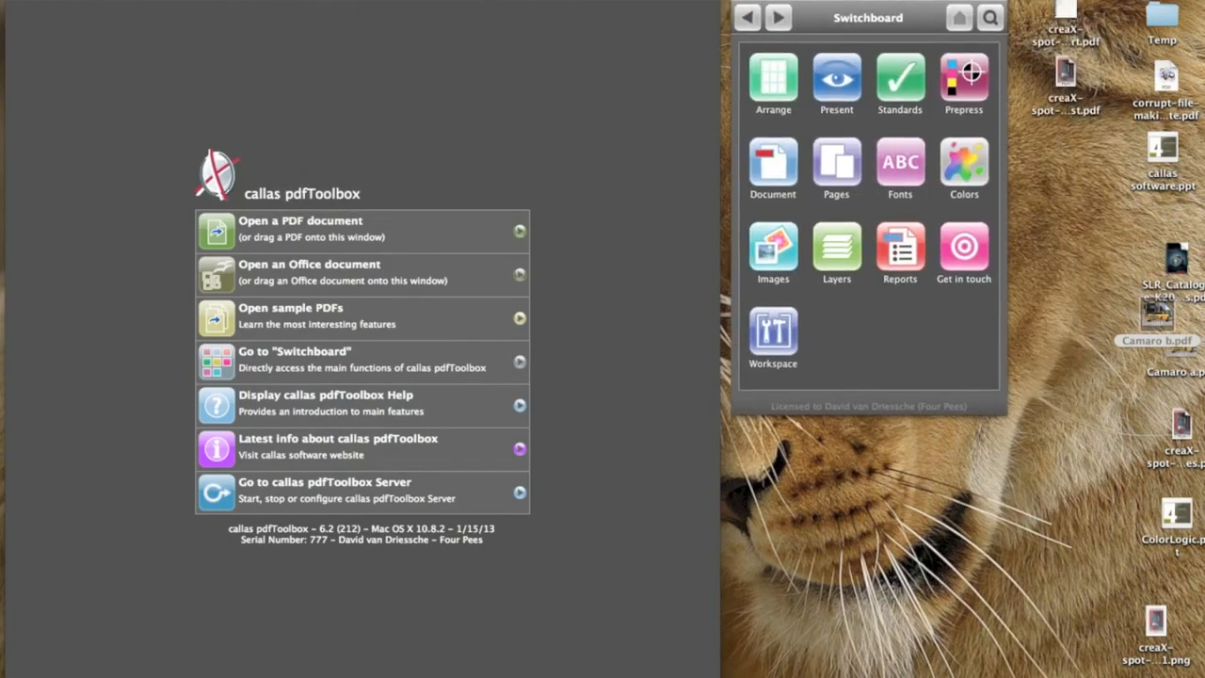
Show the Profiles window and place it over the welcome screen, beside the Switchboard, so its full list is visible.
{"action": "left_click", "coordinate": [305, 0]}
{"action": "left_click", "coordinate": [311, 17]}
{"action": "left_click_drag", "start_coordinate": [844, 5], "coordinate": [349, 326]}
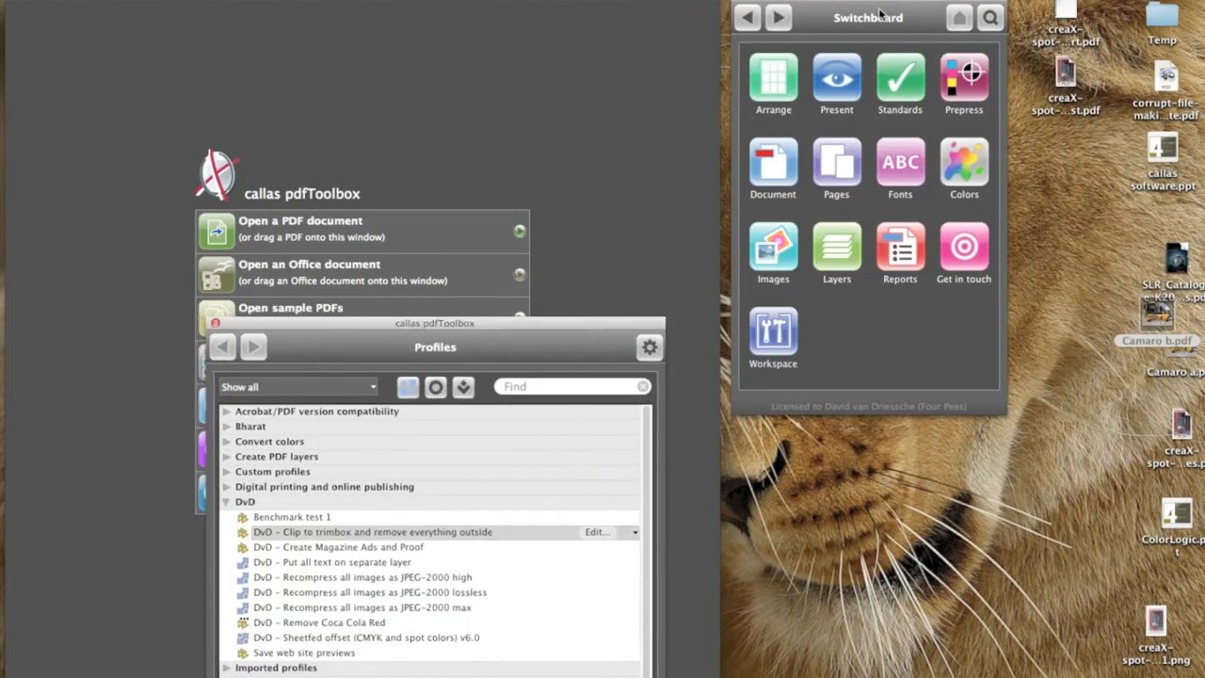
{"action": "left_click", "coordinate": [1187, 28]}
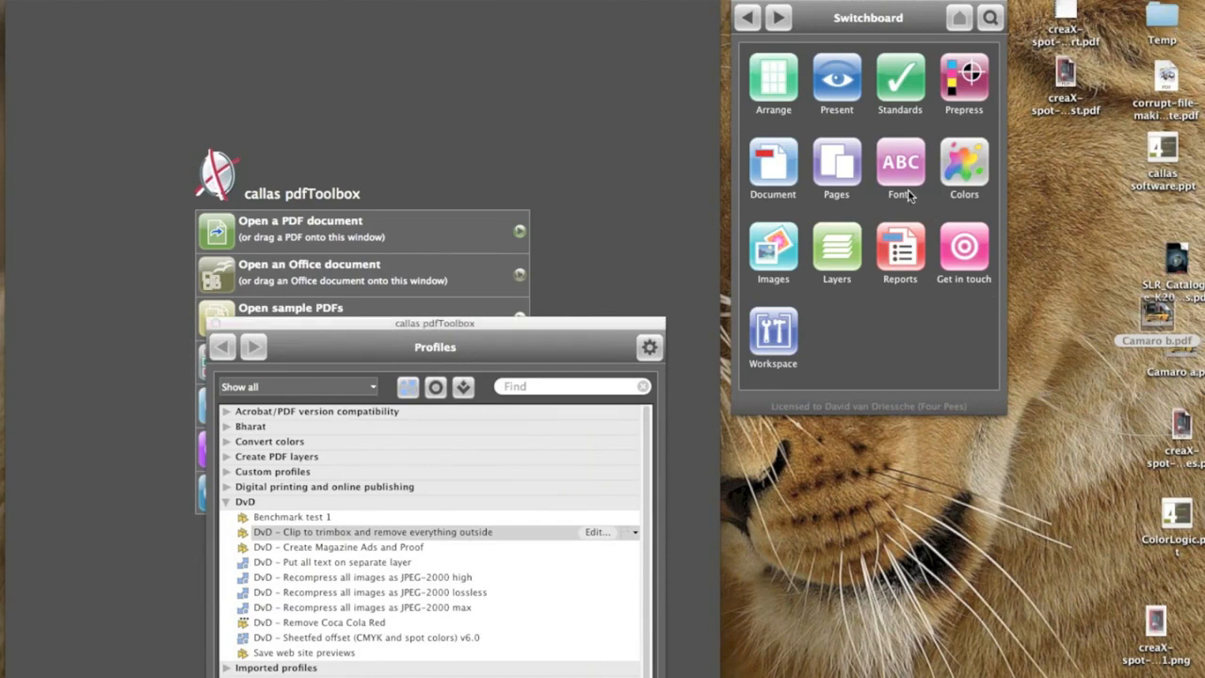
{"action": "left_click_drag", "start_coordinate": [562, 323], "coordinate": [570, 300]}
{"action": "left_click_drag", "start_coordinate": [590, 172], "coordinate": [645, 73]}
Look through the single checks, single fixups and profiles, selecting the DvD profiles Put all text on separate layer and Create Magazine Ads and Proof.
{"action": "left_click", "coordinate": [516, 143]}
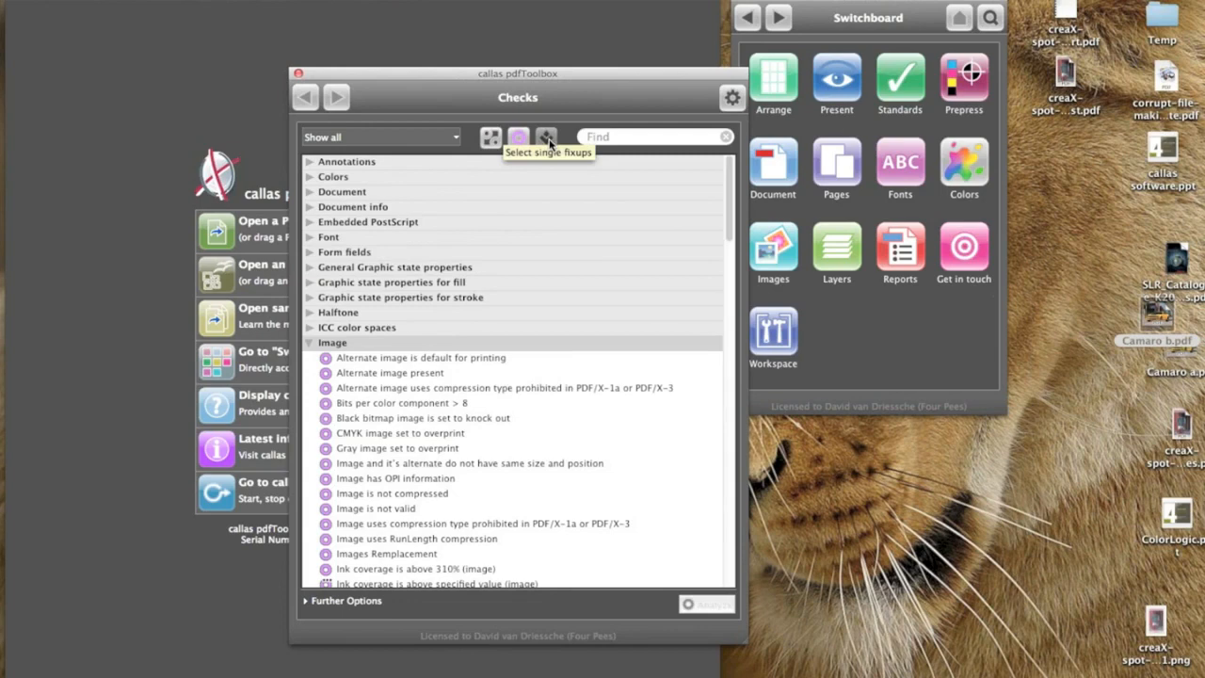
{"action": "left_click", "coordinate": [546, 137]}
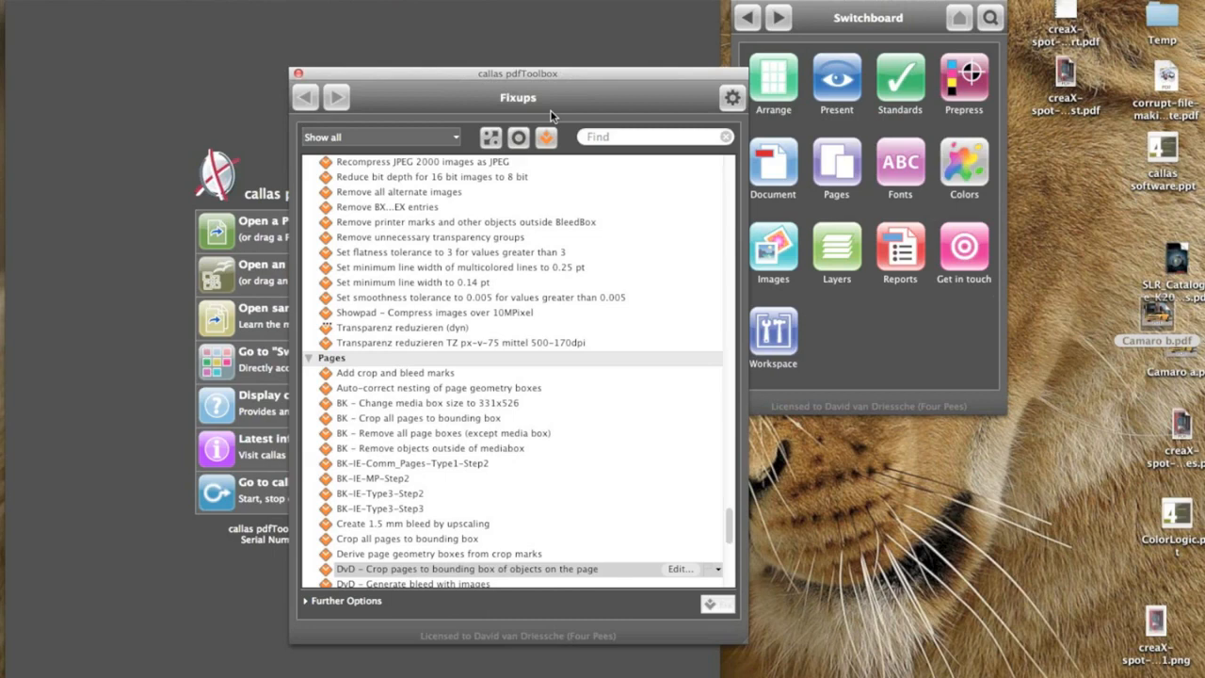
{"action": "left_click", "coordinate": [518, 140]}
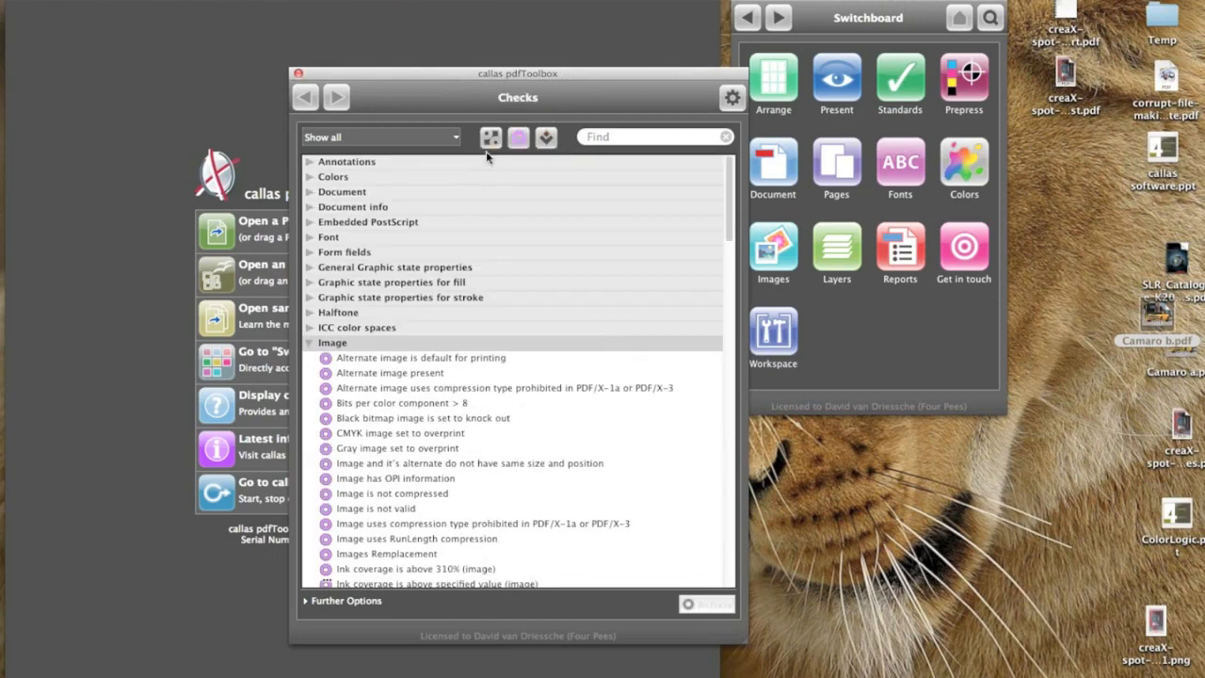
{"action": "left_click", "coordinate": [491, 139]}
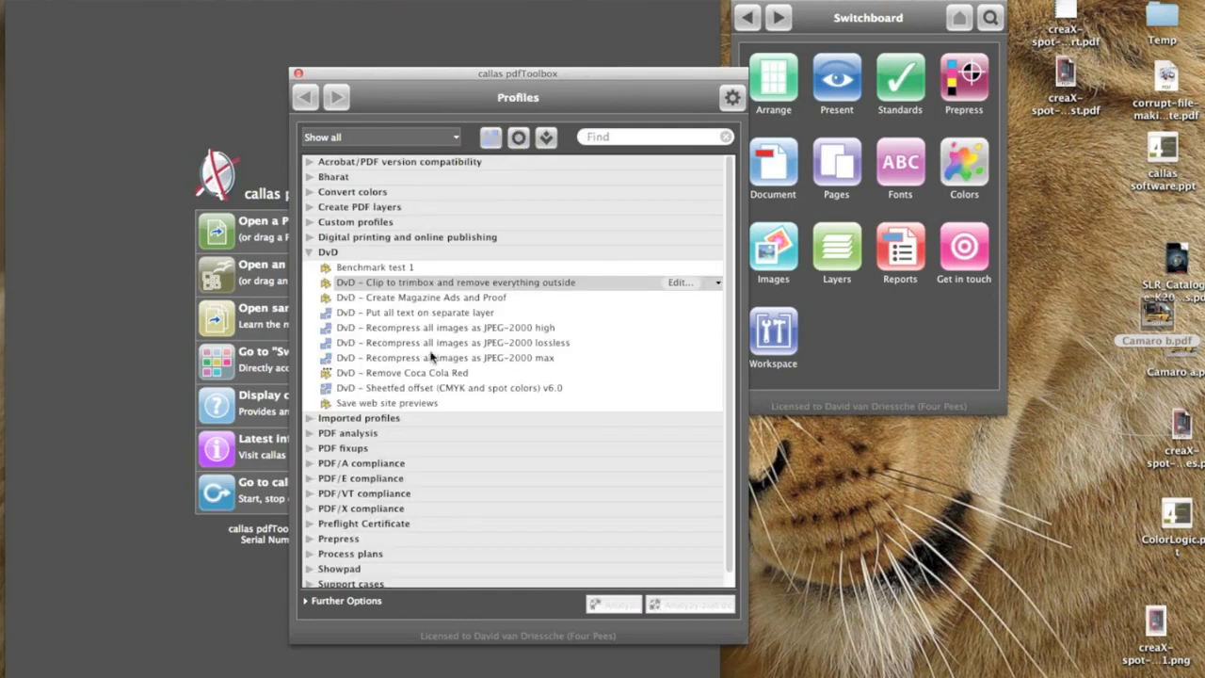
{"action": "left_click", "coordinate": [416, 316]}
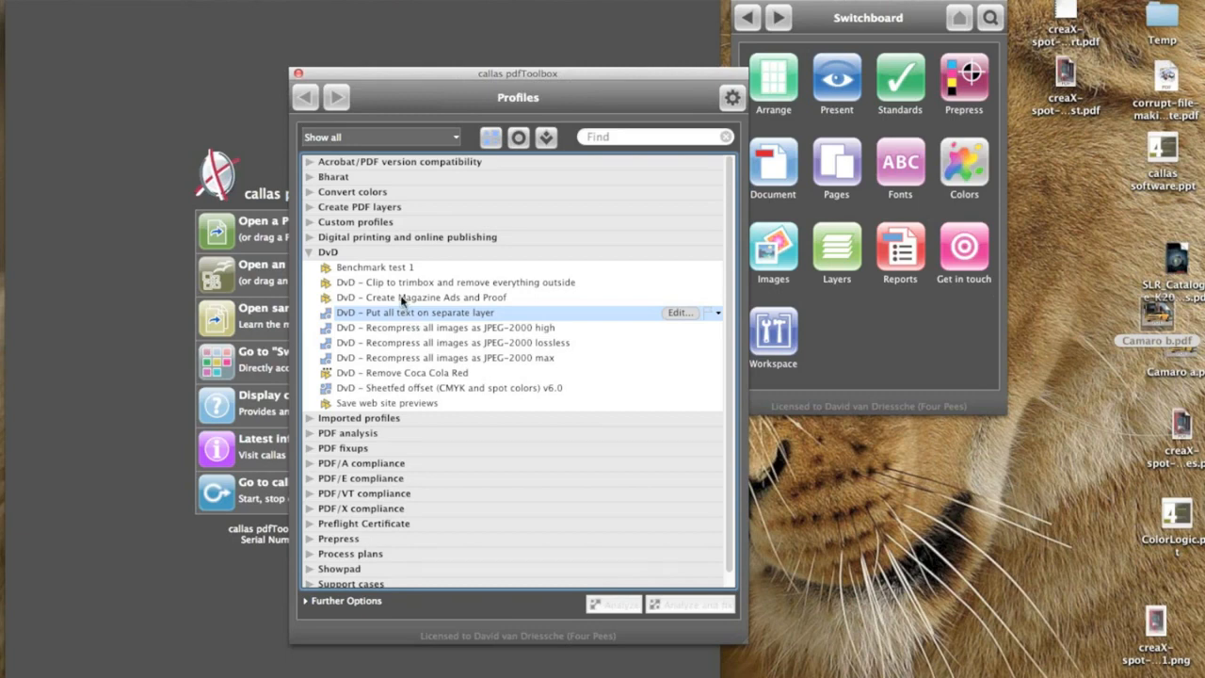
{"action": "left_click", "coordinate": [403, 299]}
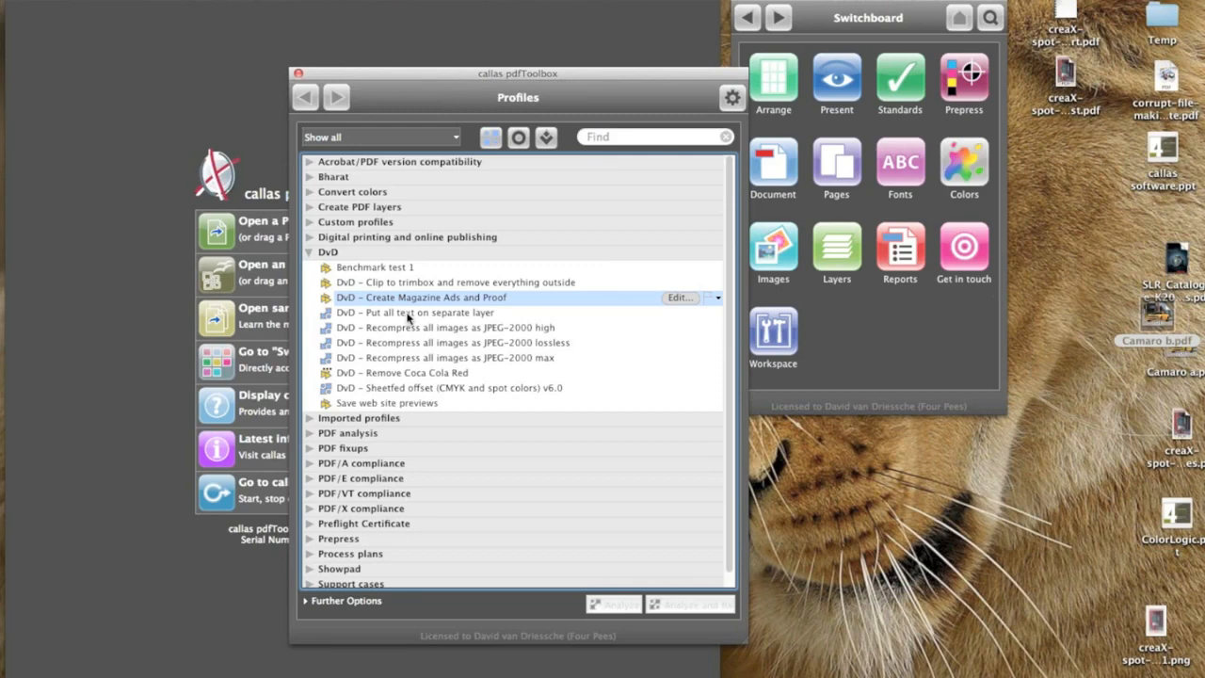
Close the Profiles window, review the available visualize, output preview and compare commands, and hide the Switchboard.
{"action": "left_click", "coordinate": [298, 74]}
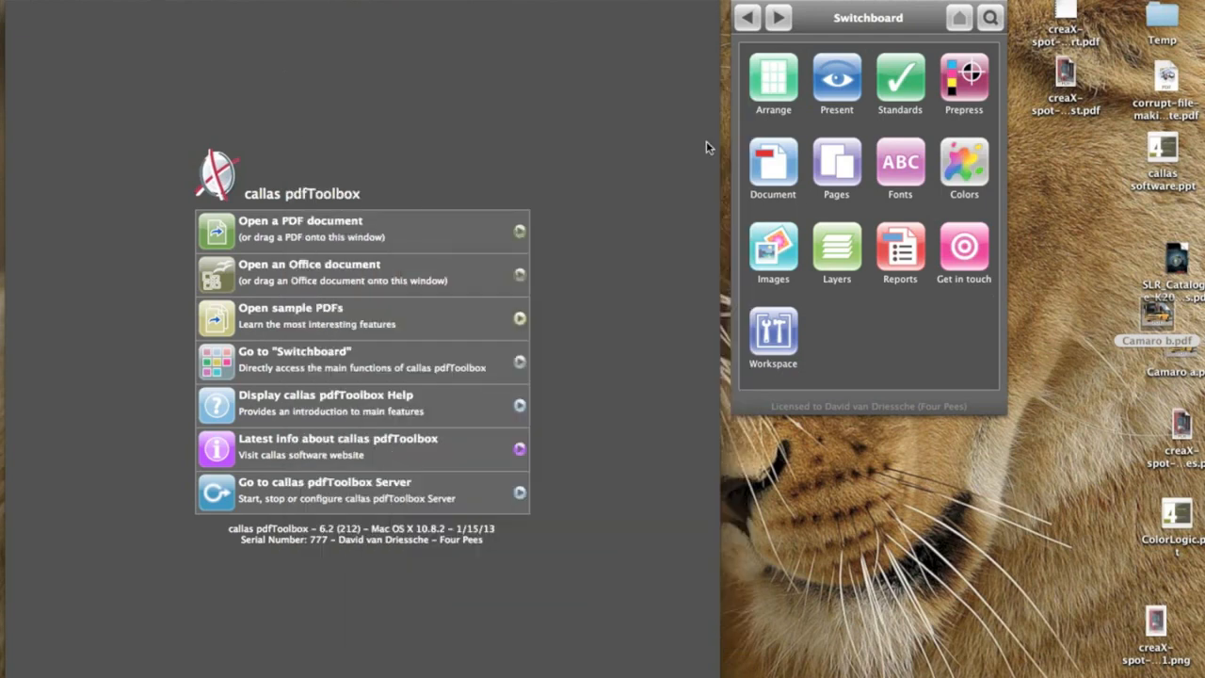
{"action": "left_click", "coordinate": [298, 2]}
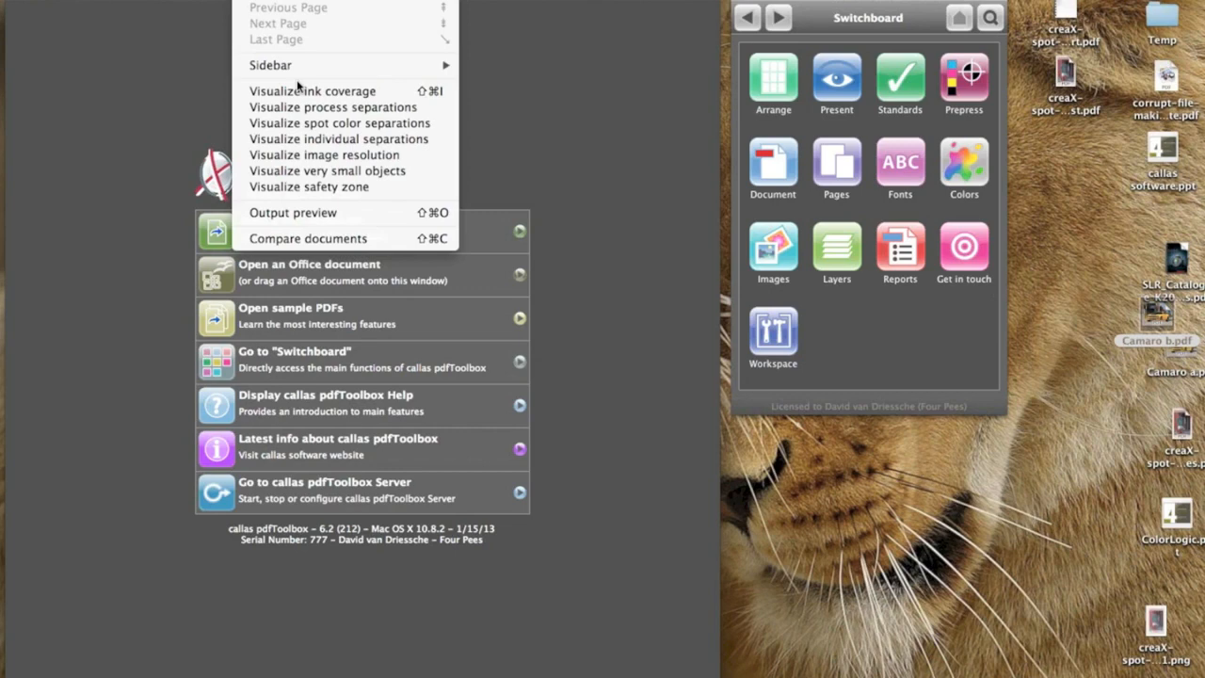
{"action": "left_click", "coordinate": [286, 1]}
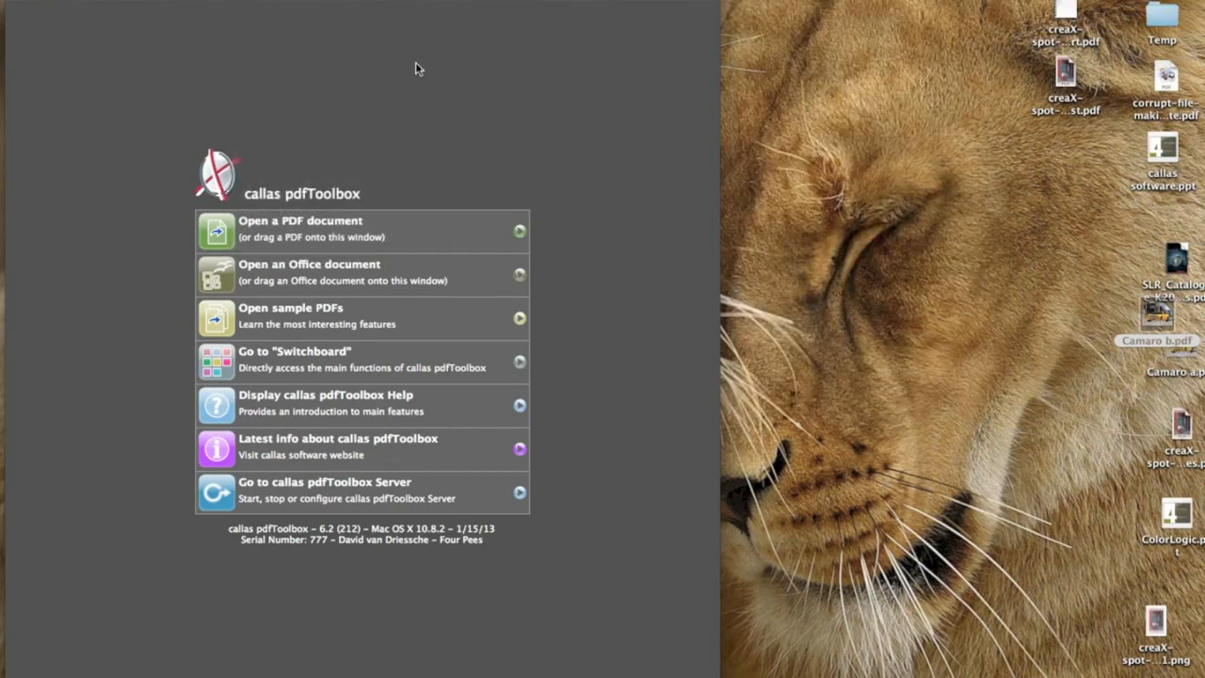